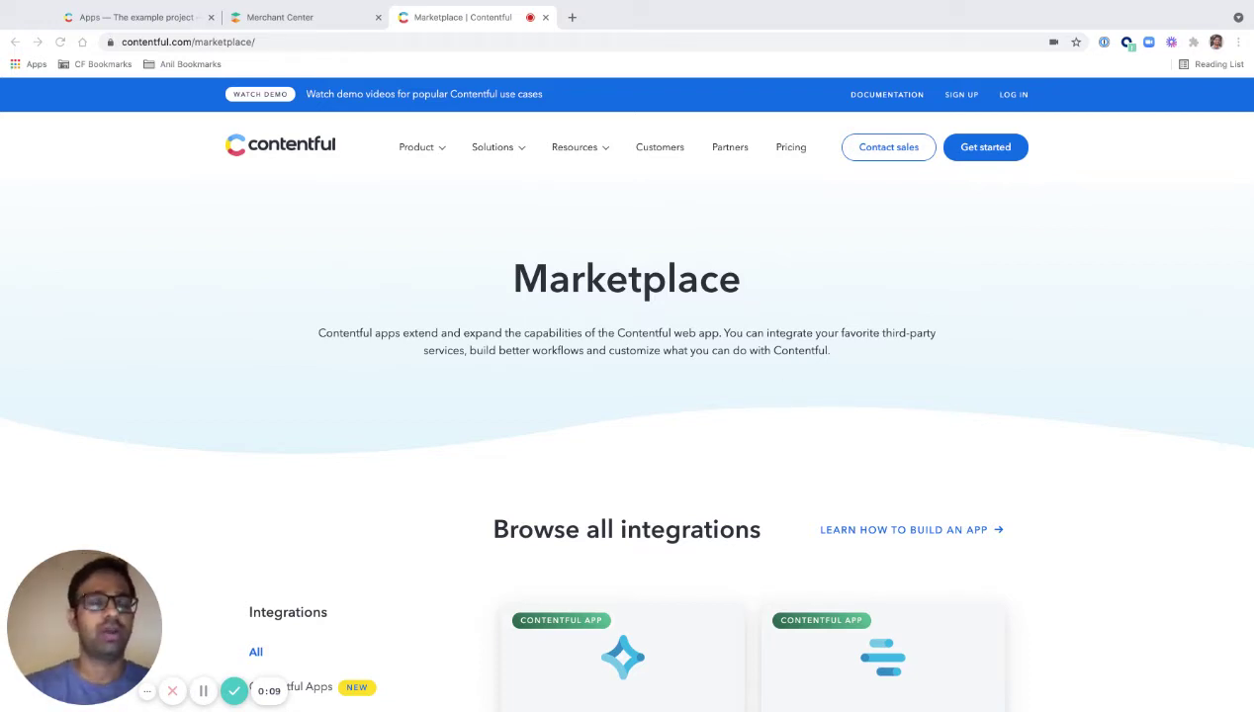
# Step: Filter the marketplace integrations to the Commerce category
pyautogui.scroll(-3, 627, 425)
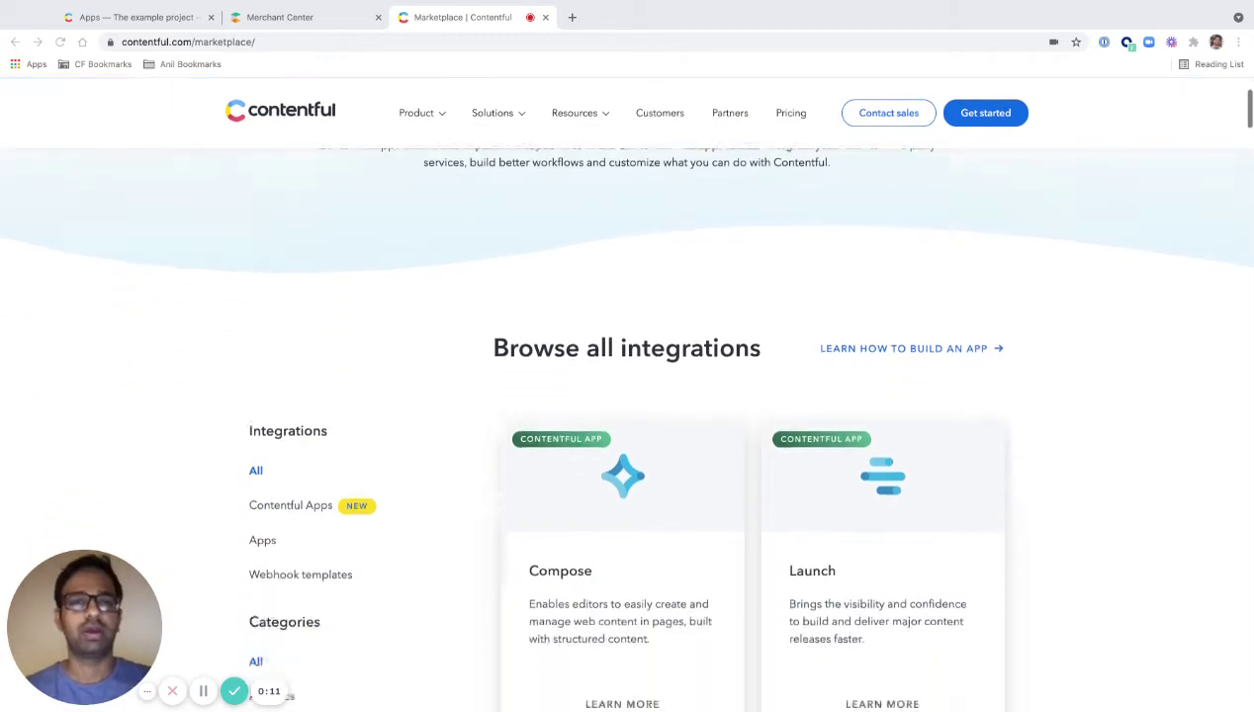
pyautogui.scroll(-2, 627, 425)
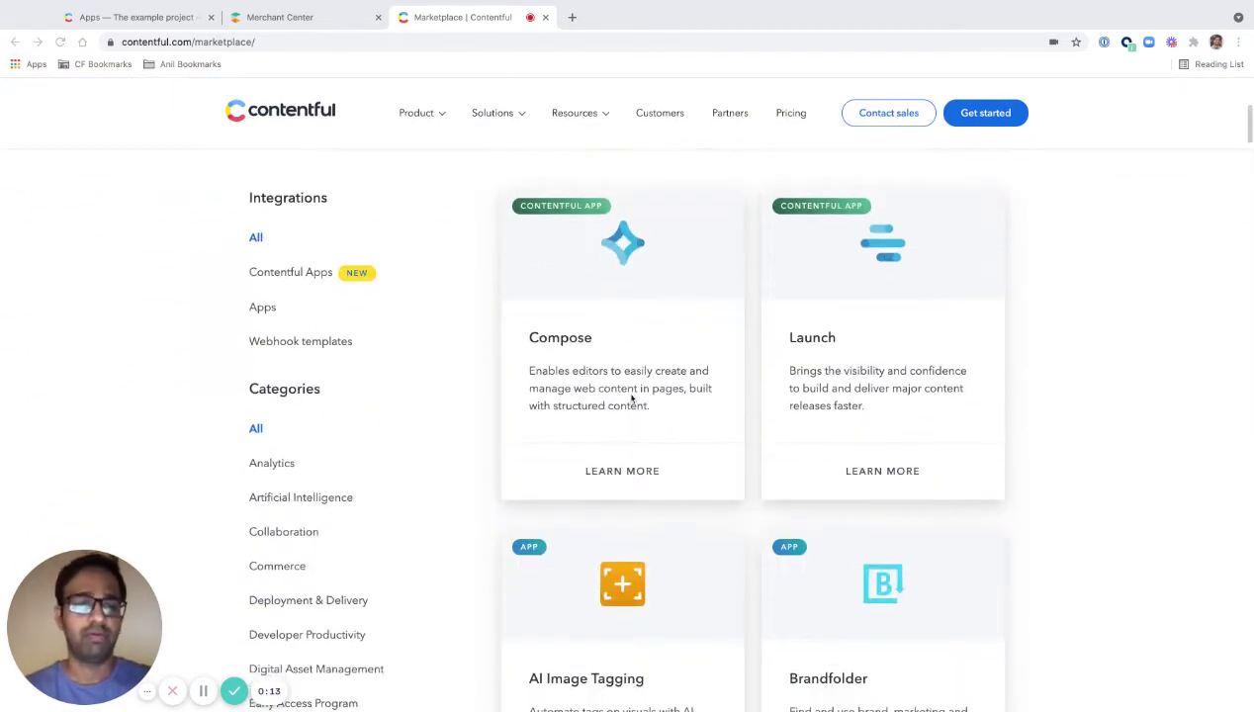
pyautogui.scroll(-2, 433, 482)
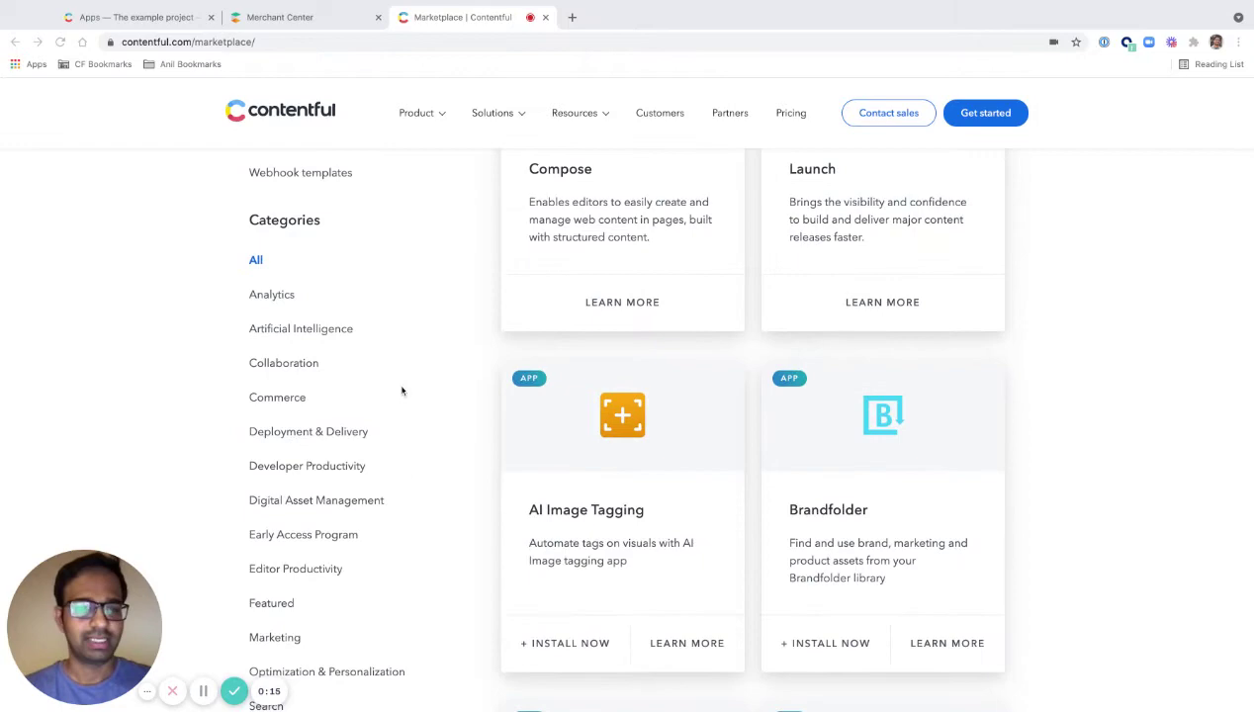
pyautogui.click(299, 398)
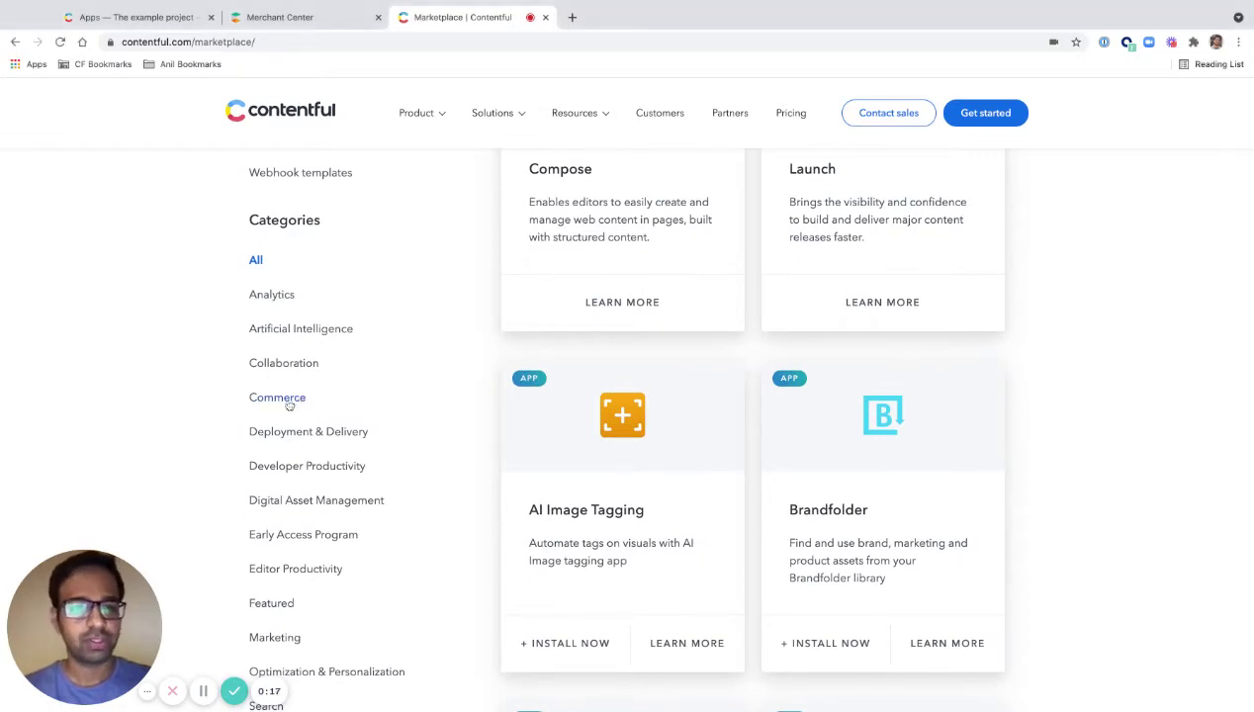
pyautogui.click(288, 402)
# Step: Review the commercetools app's features and requirements on its marketplace page and open its documentation
pyautogui.scroll(-2, 553, 370)
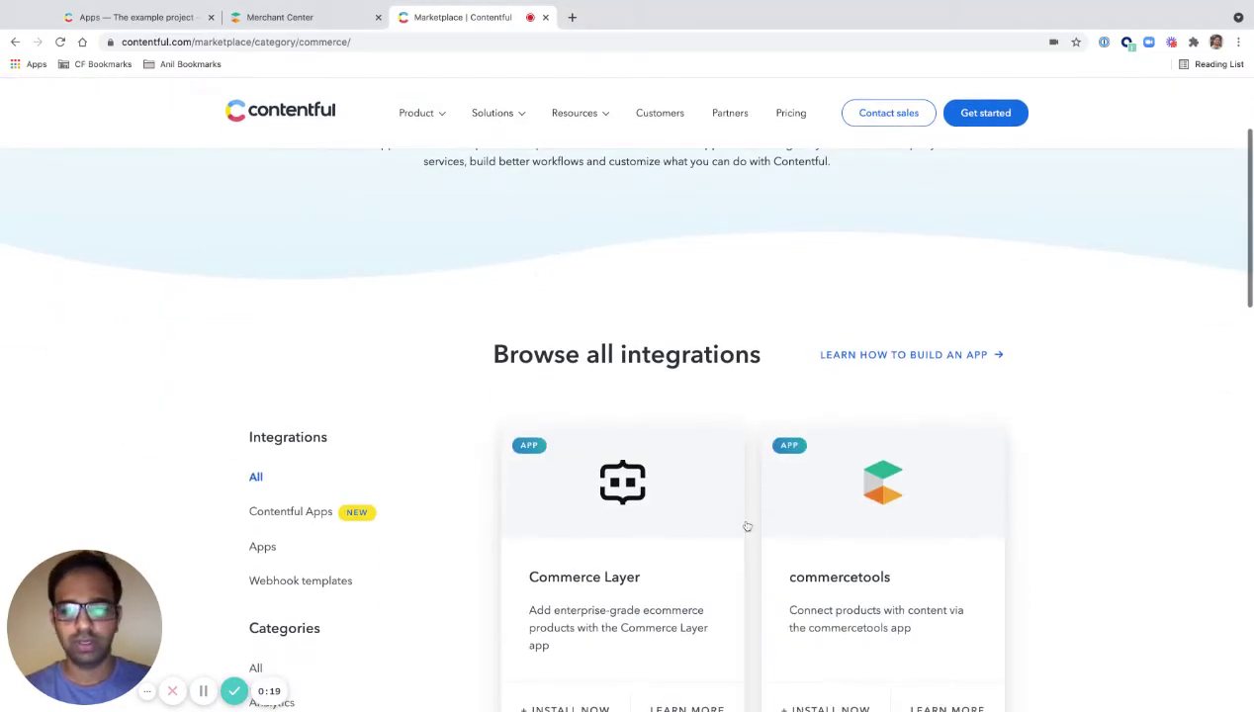
pyautogui.scroll(-3, 747, 526)
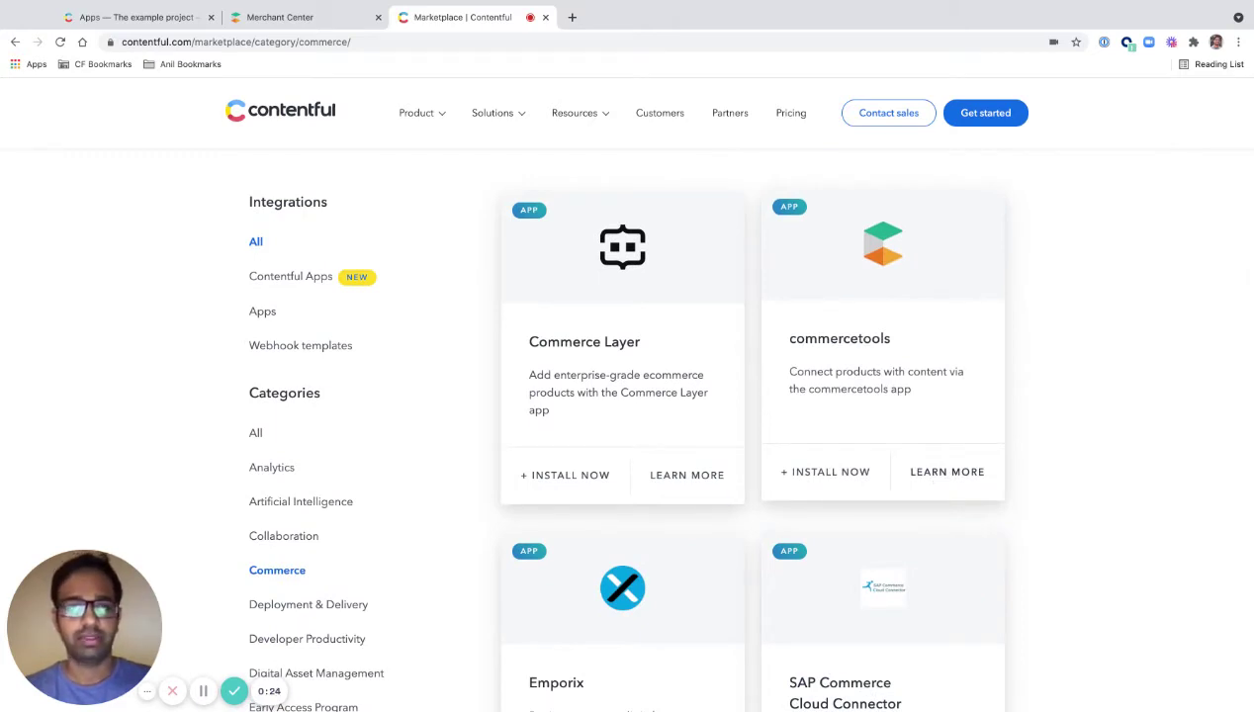
pyautogui.click(935, 475)
pyautogui.scroll(-8, 705, 521)
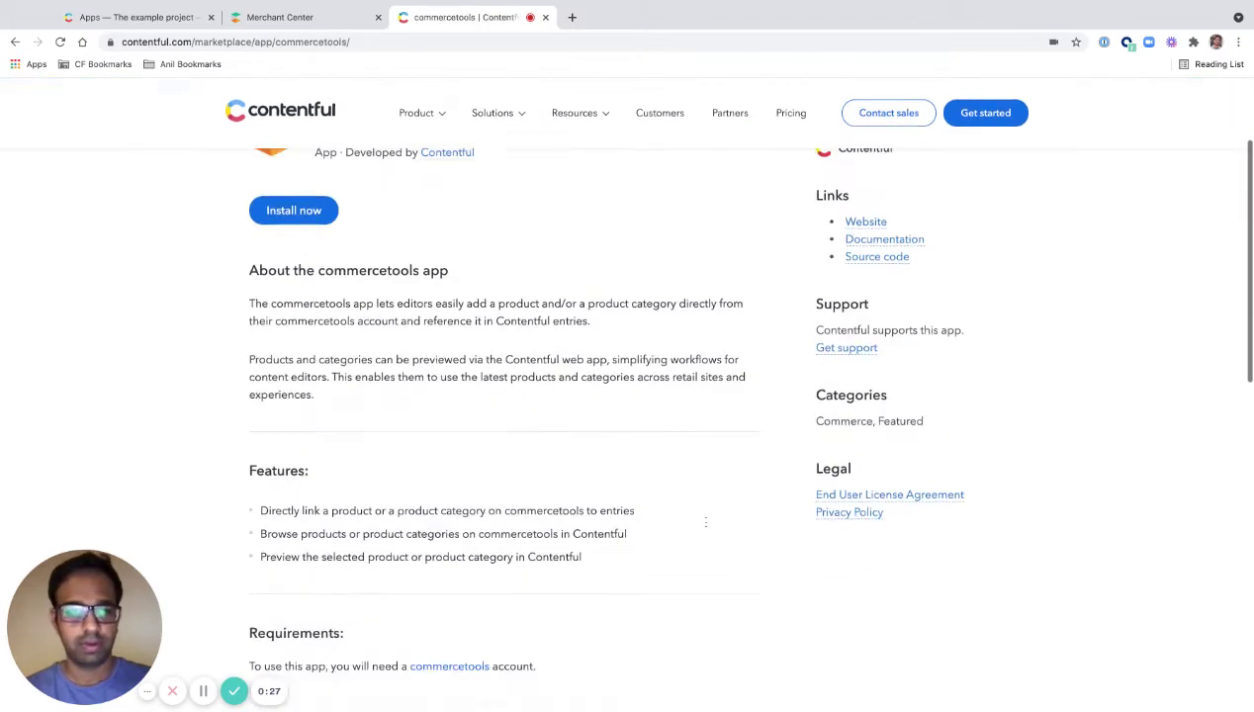
pyautogui.scroll(-2, 706, 521)
pyautogui.scroll(10, 587, 395)
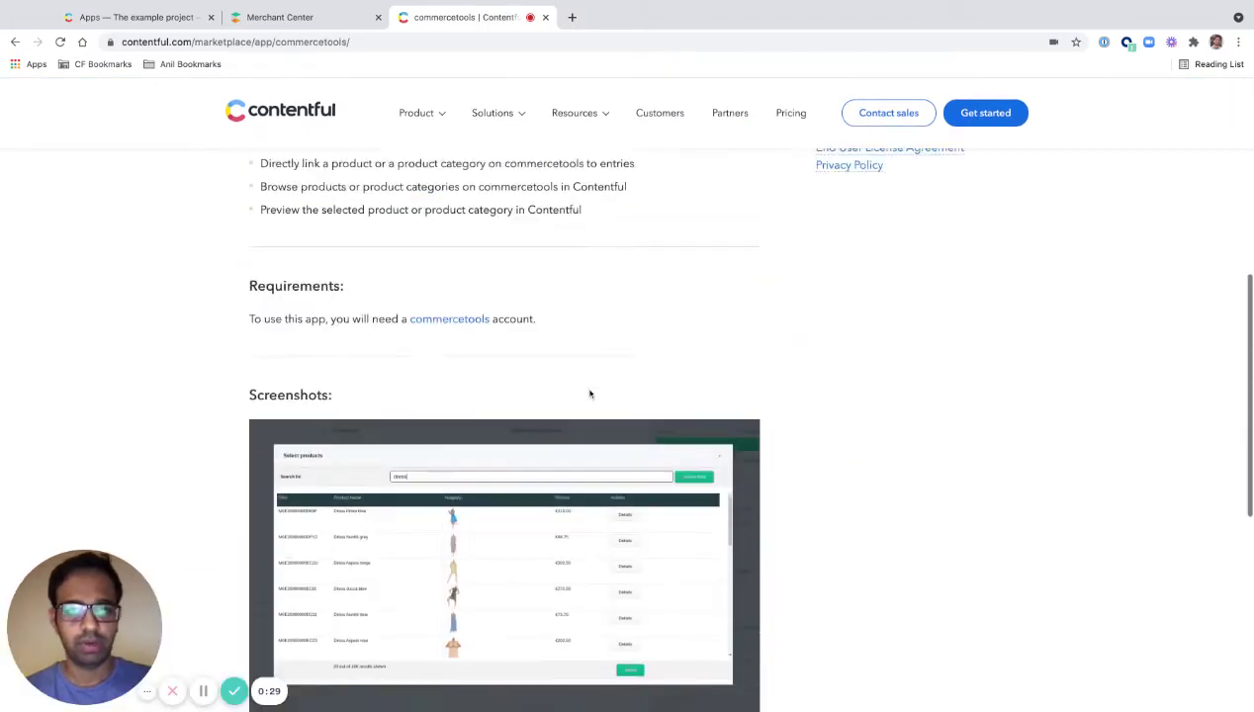
pyautogui.scroll(2, 589, 394)
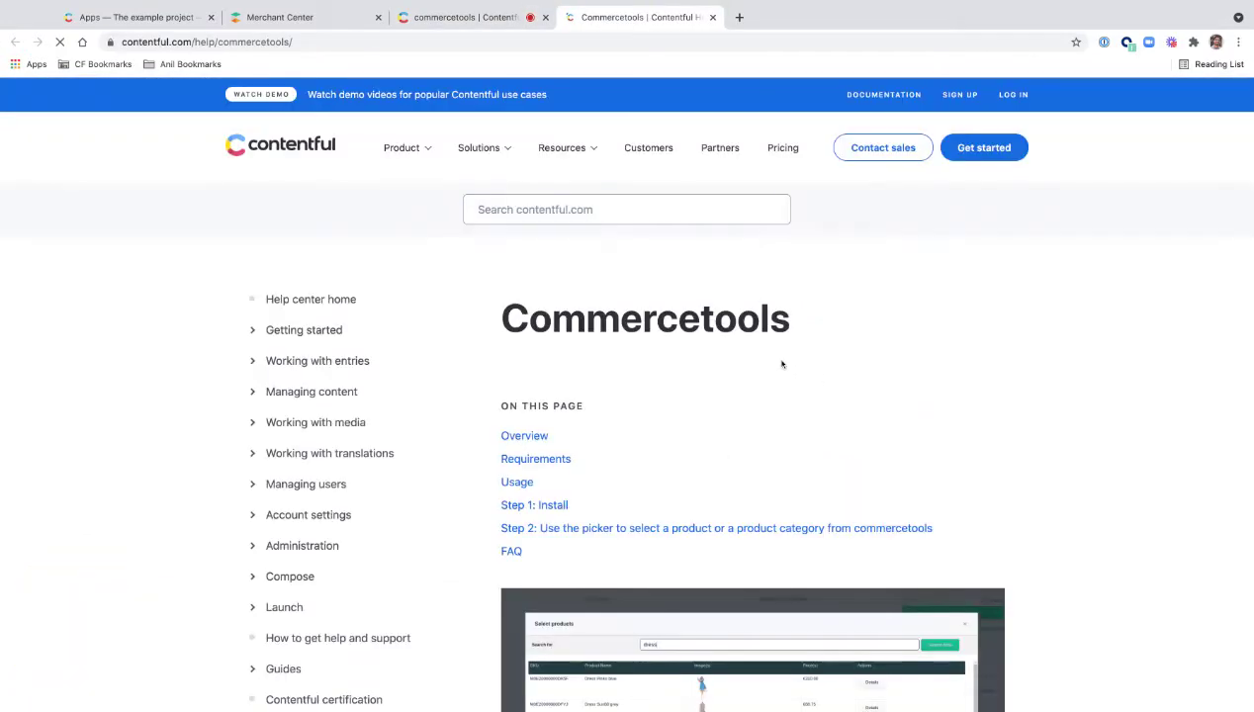
# Step: Look through the Commercetools help article and highlight the requirement for a commercetools account
pyautogui.scroll(-3, 696, 375)
pyautogui.scroll(-15, 695, 375)
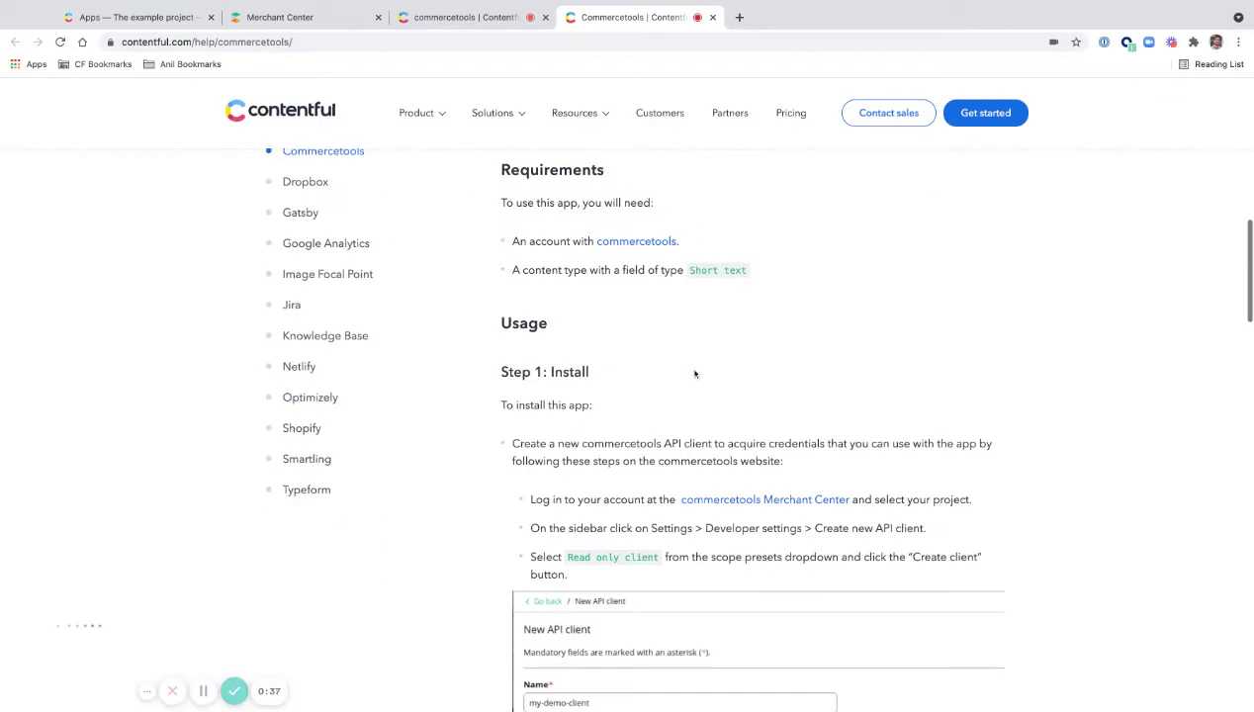
pyautogui.scroll(20, 695, 374)
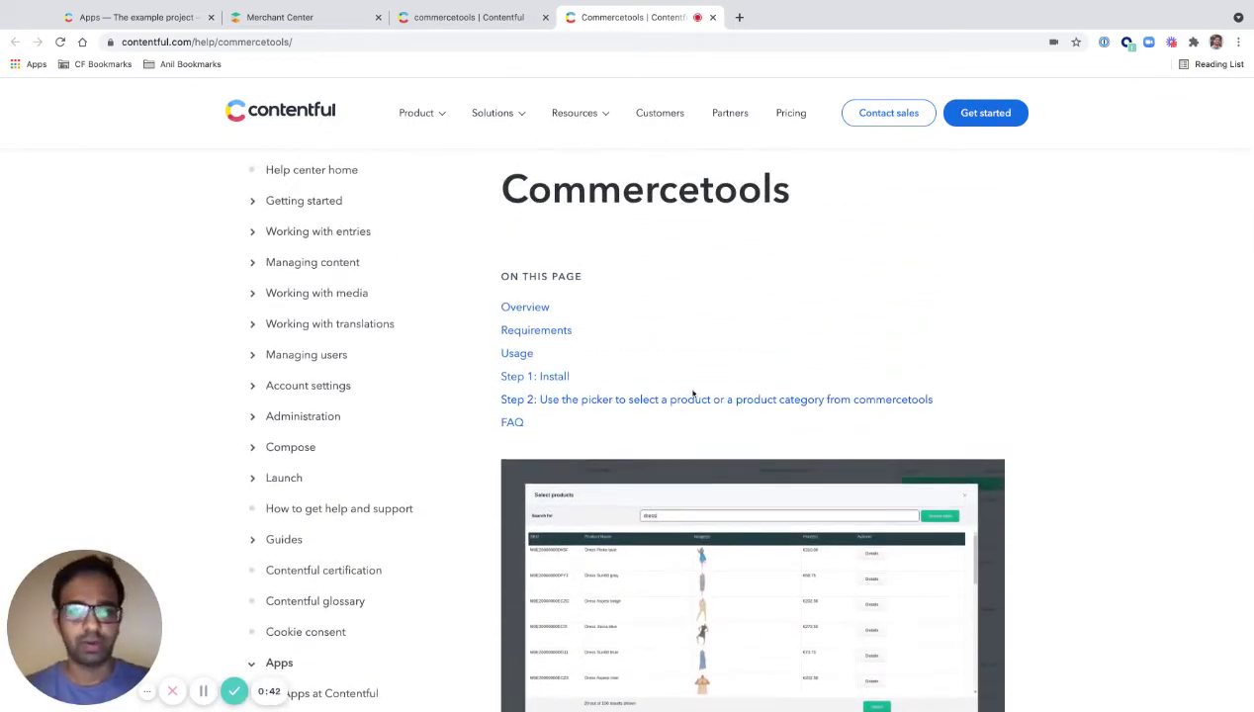
pyautogui.scroll(-3, 693, 394)
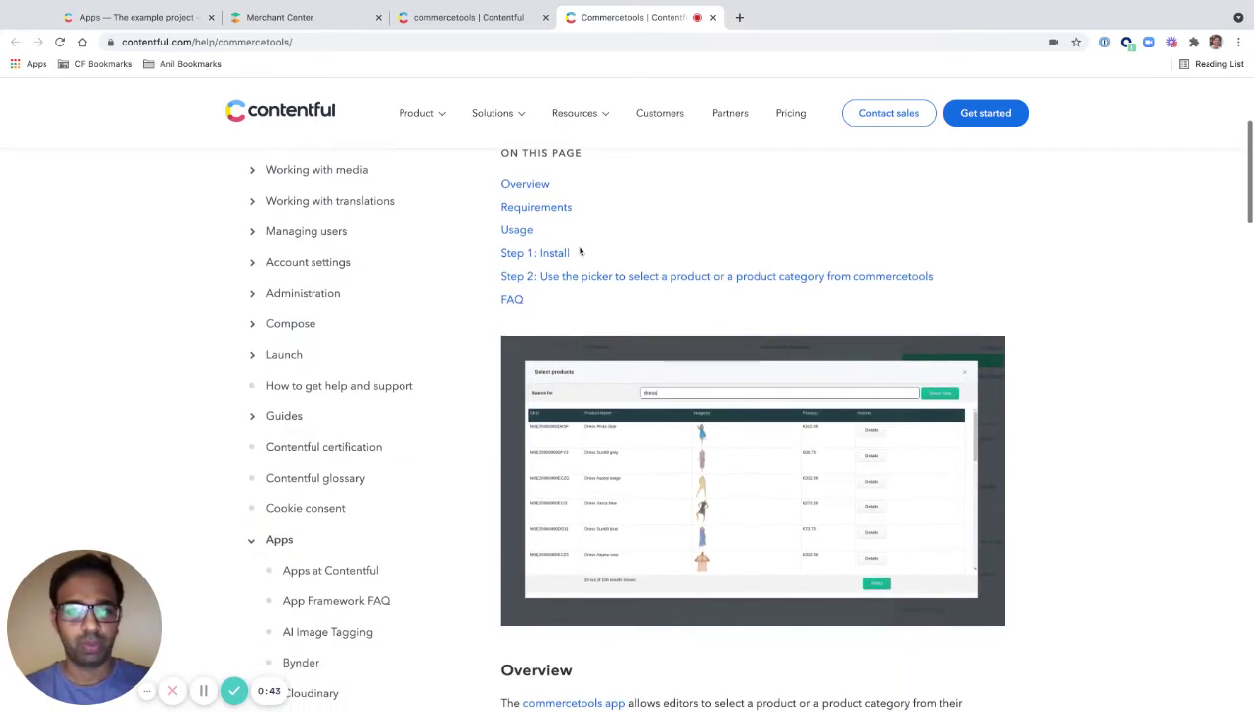
pyautogui.click(562, 254)
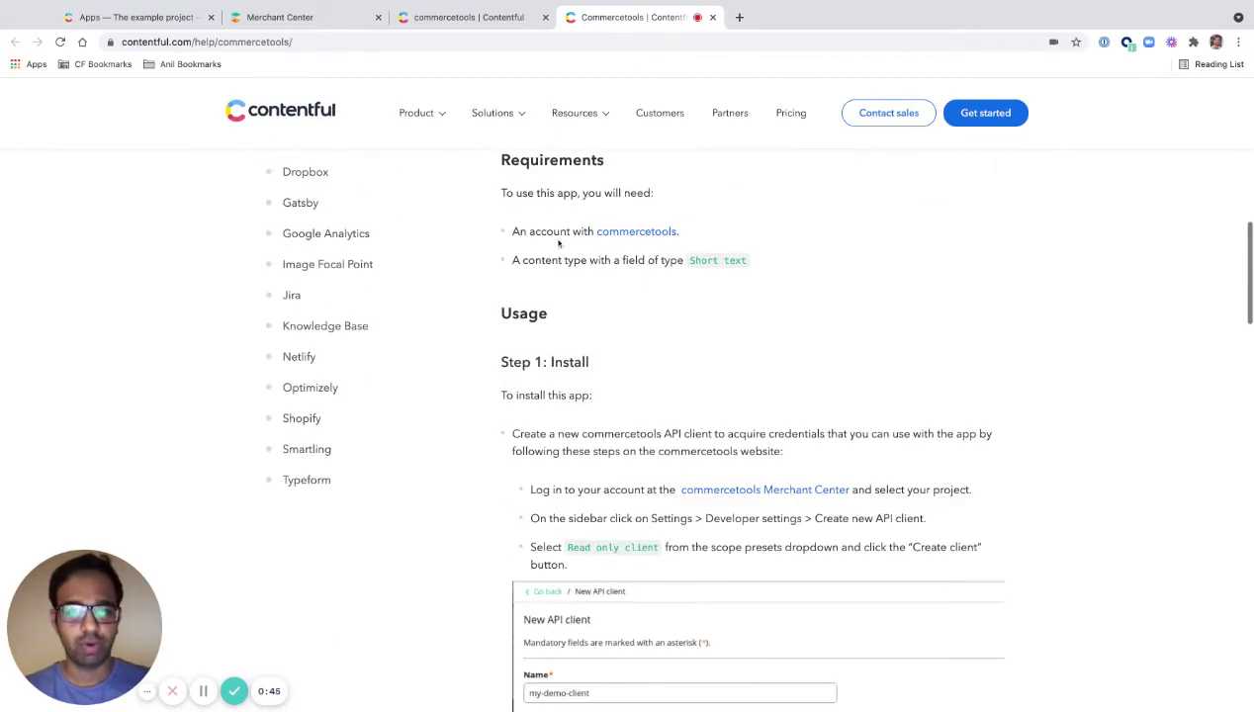
pyautogui.moveTo(513, 230); pyautogui.dragTo(679, 231)
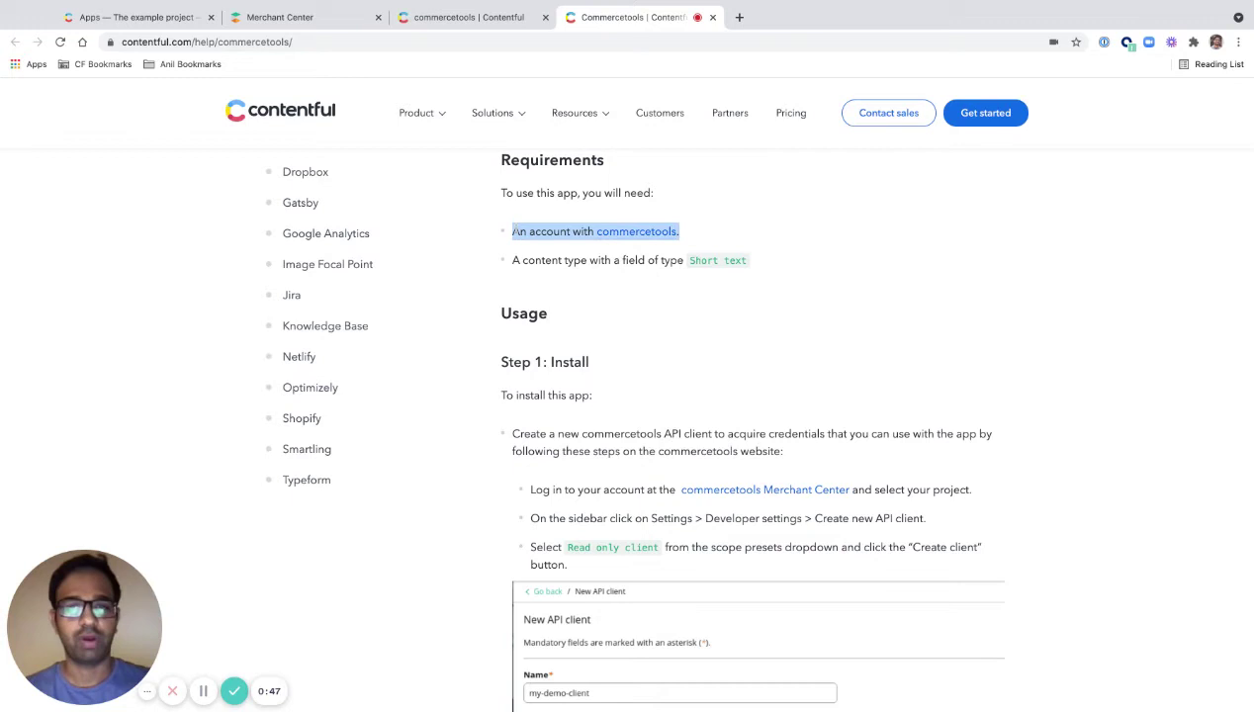
# Step: Switch to the commercetools Merchant Center and look over the general details of the product Pants Paolo Pecora blue
pyautogui.click(337, 24)
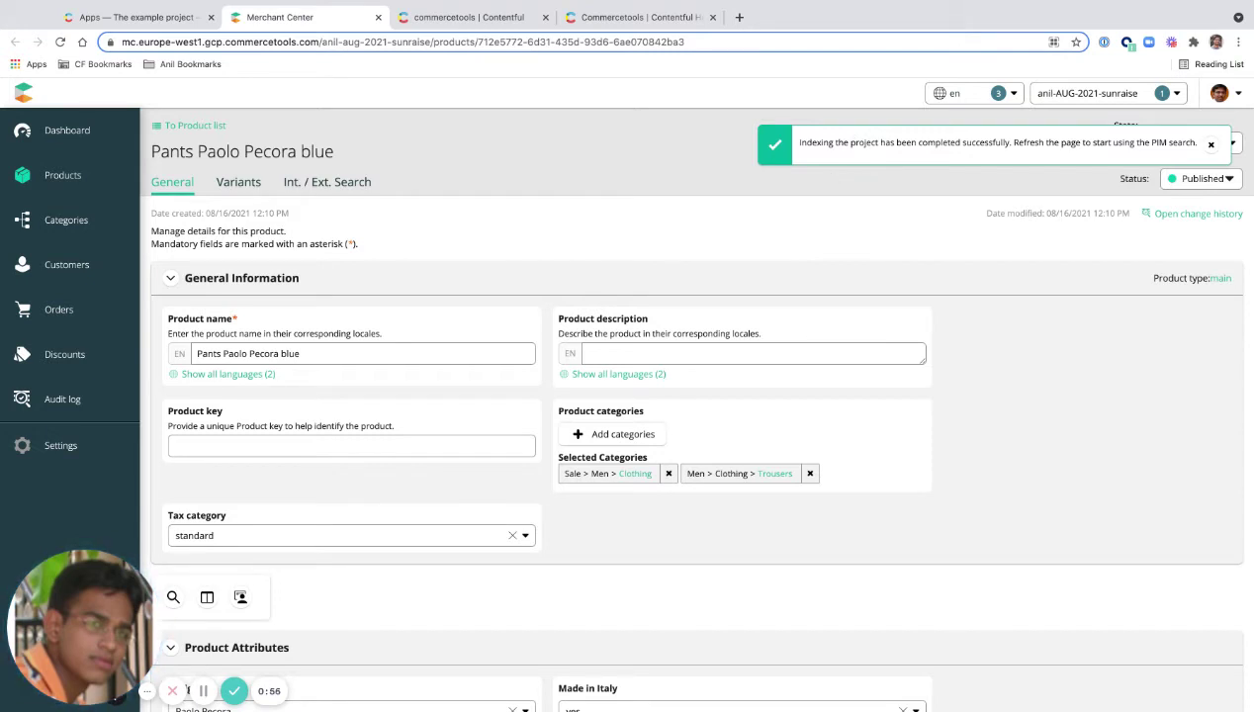
pyautogui.scroll(-2, 806, 208)
pyautogui.scroll(2, 809, 205)
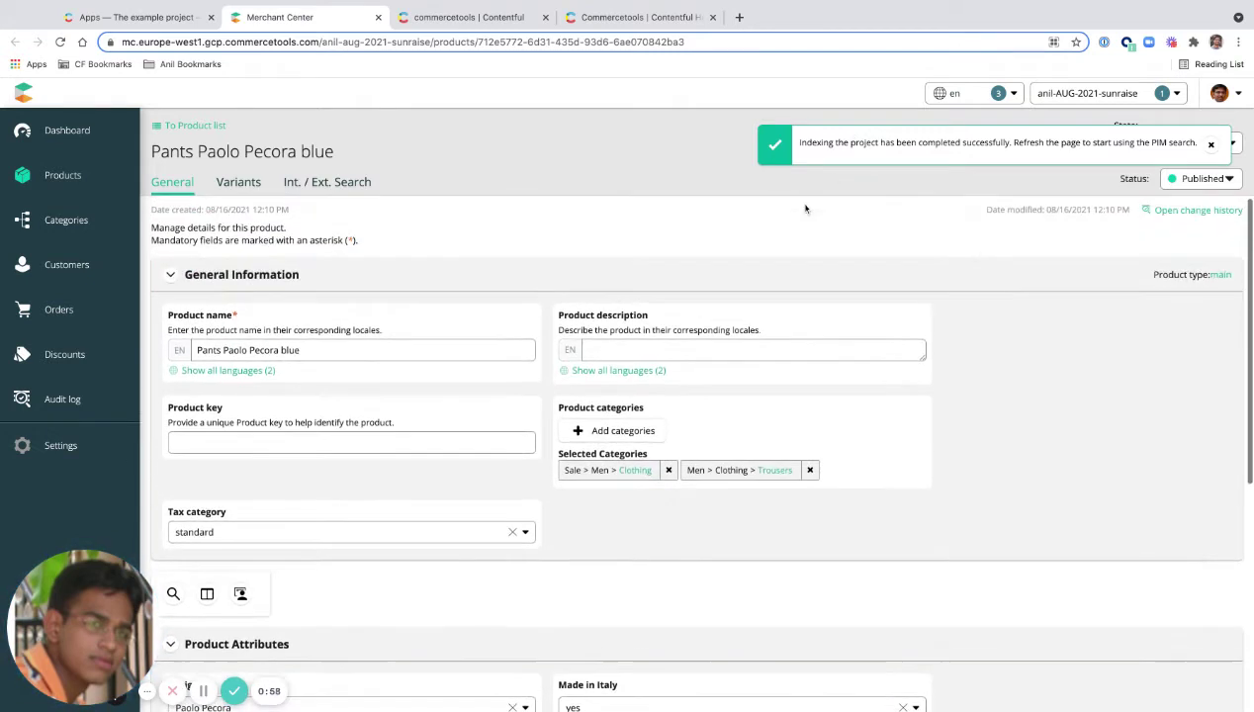
pyautogui.scroll(-2, 809, 205)
pyautogui.scroll(2, 792, 198)
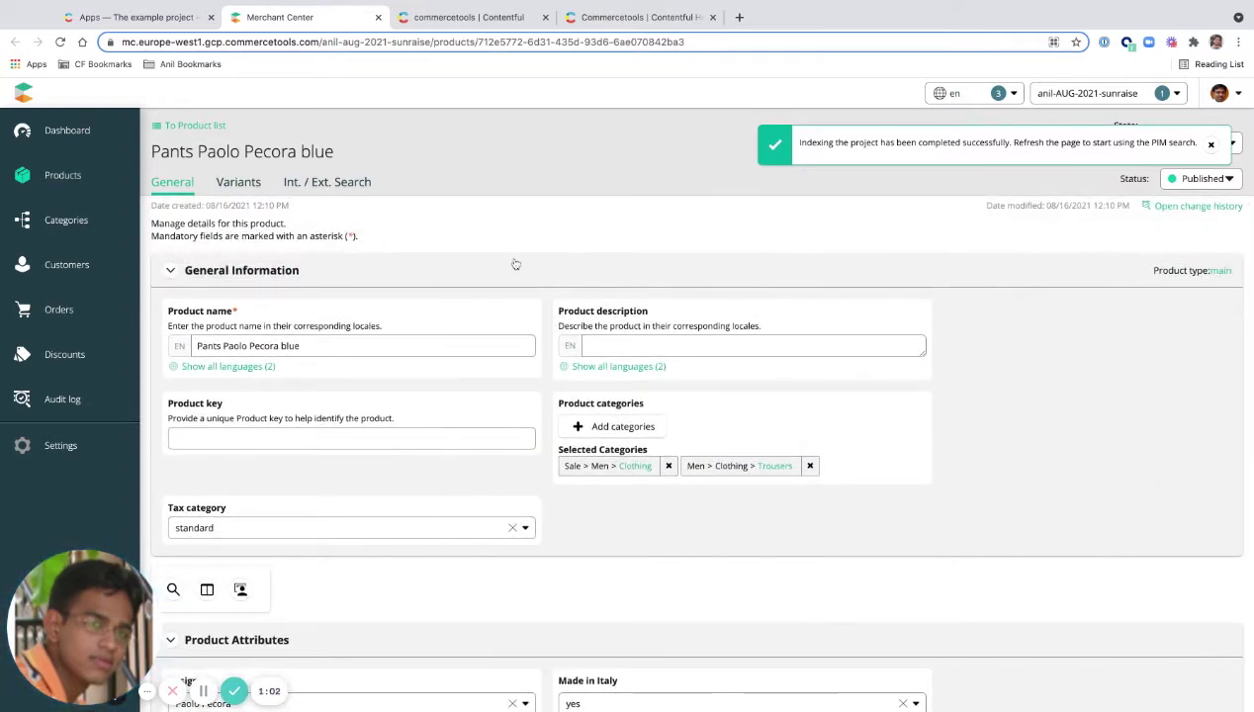
pyautogui.scroll(-2, 515, 264)
pyautogui.scroll(2, 515, 264)
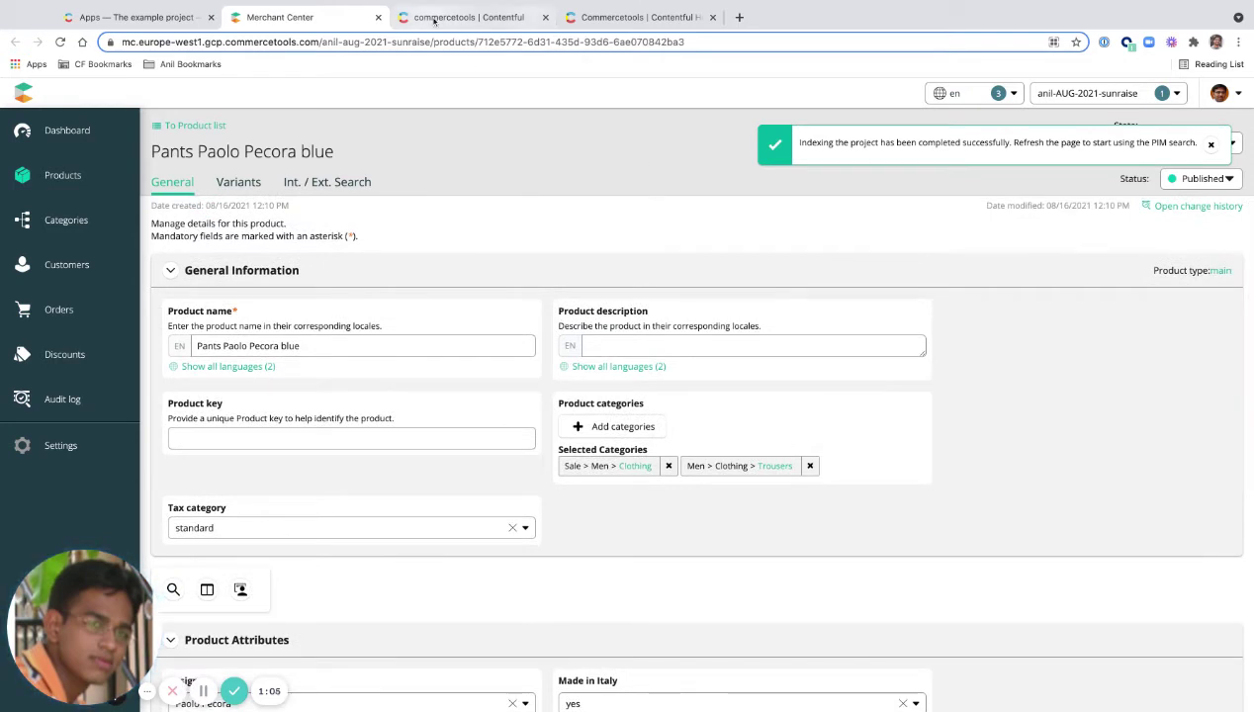
# Step: Return to the Commercetools help article and highlight the requirement for a content type with a Short text field
pyautogui.click(603, 20)
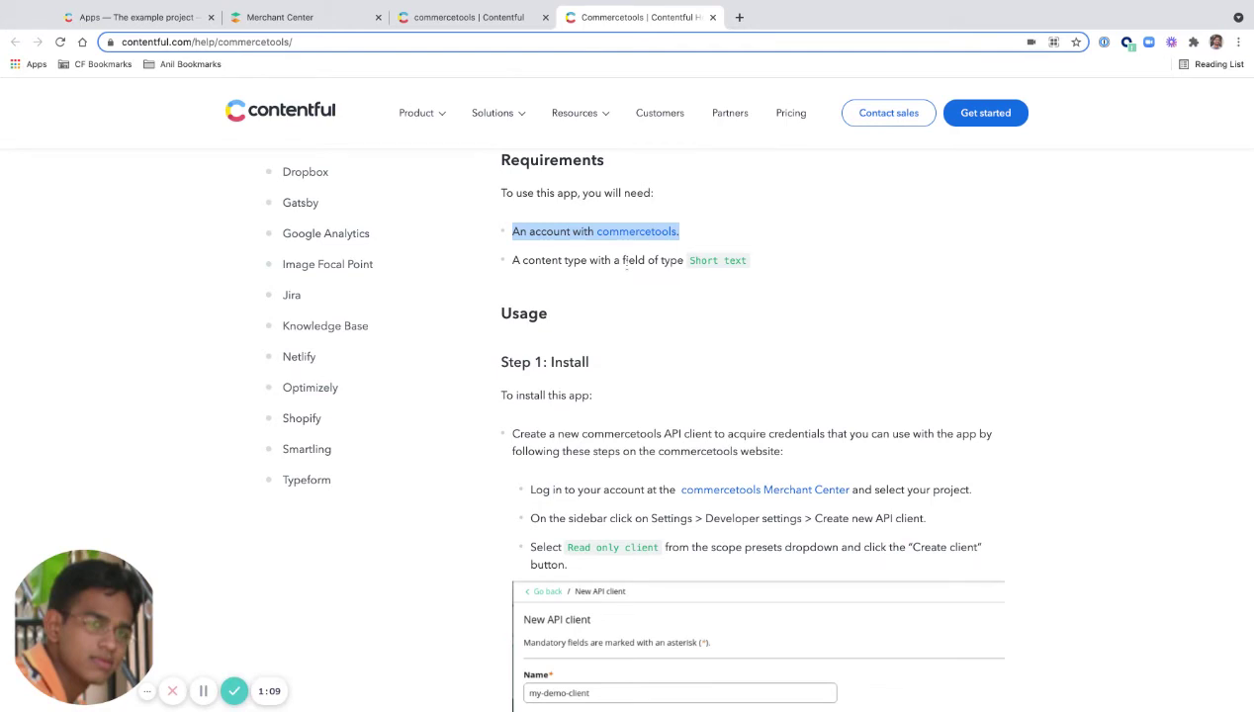
pyautogui.moveTo(506, 260); pyautogui.dragTo(747, 261)
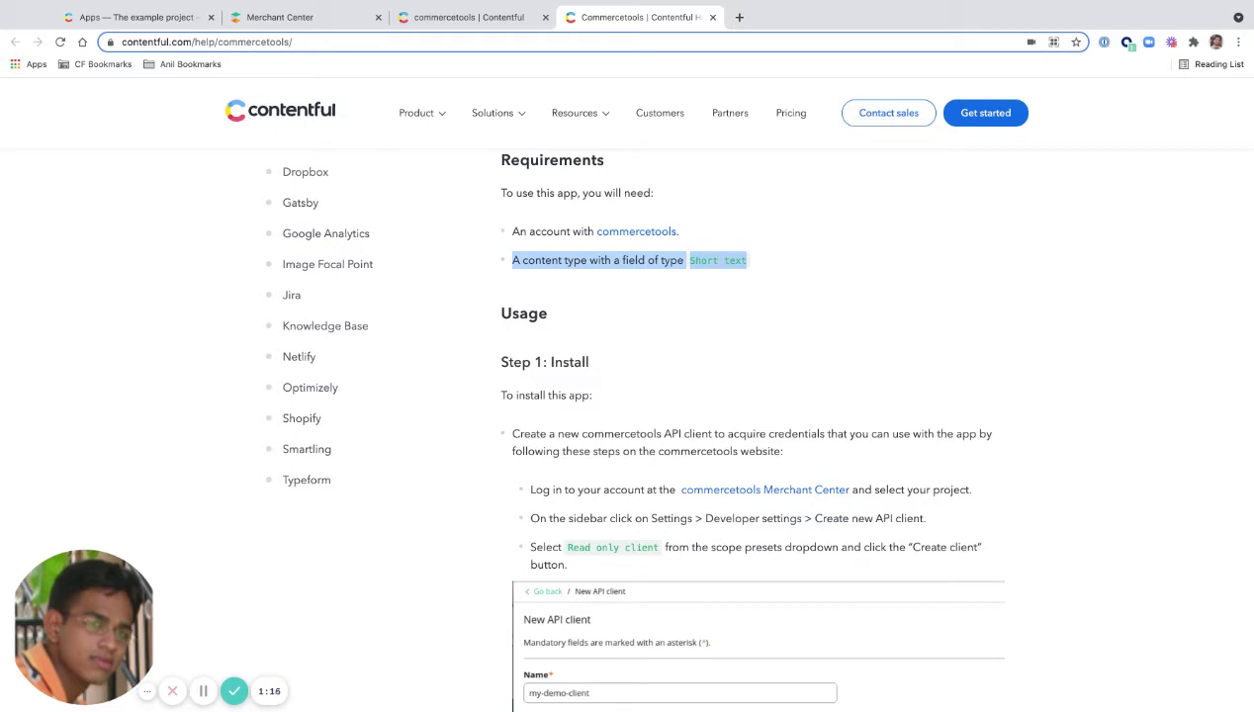
# Step: Create a new content type named "ct product" in the Contentful space's content model
pyautogui.click(163, 19)
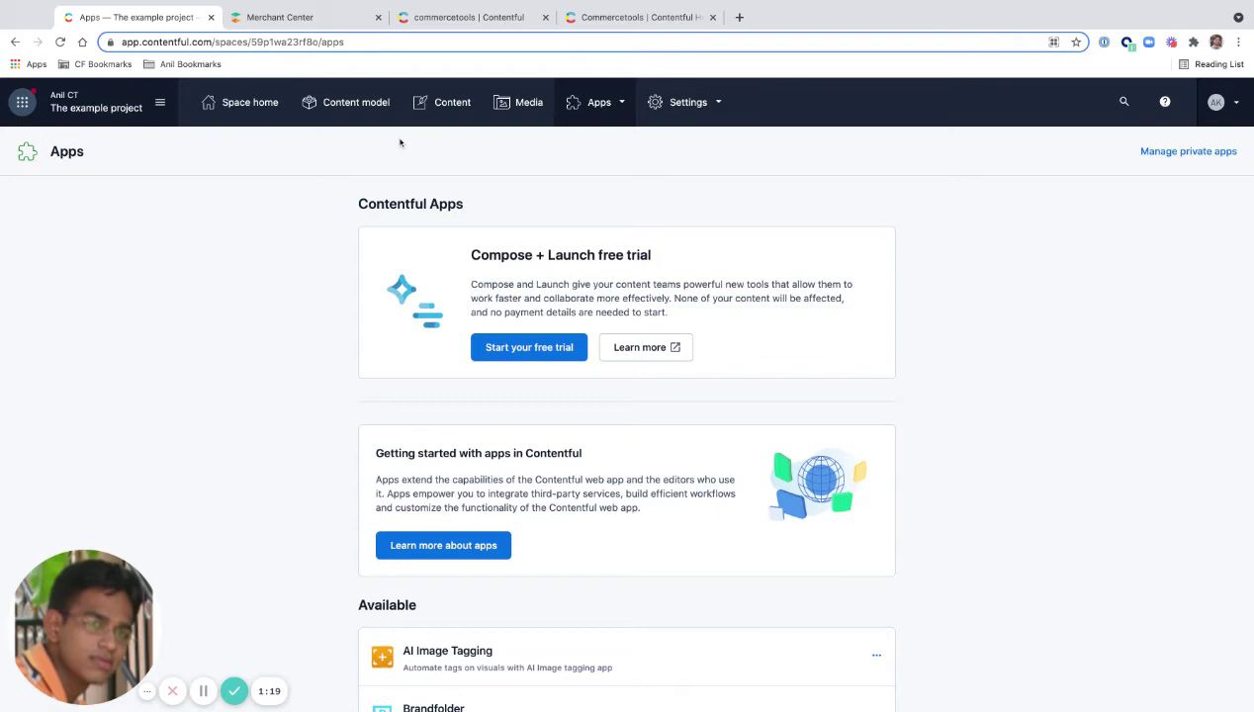
pyautogui.click(358, 105)
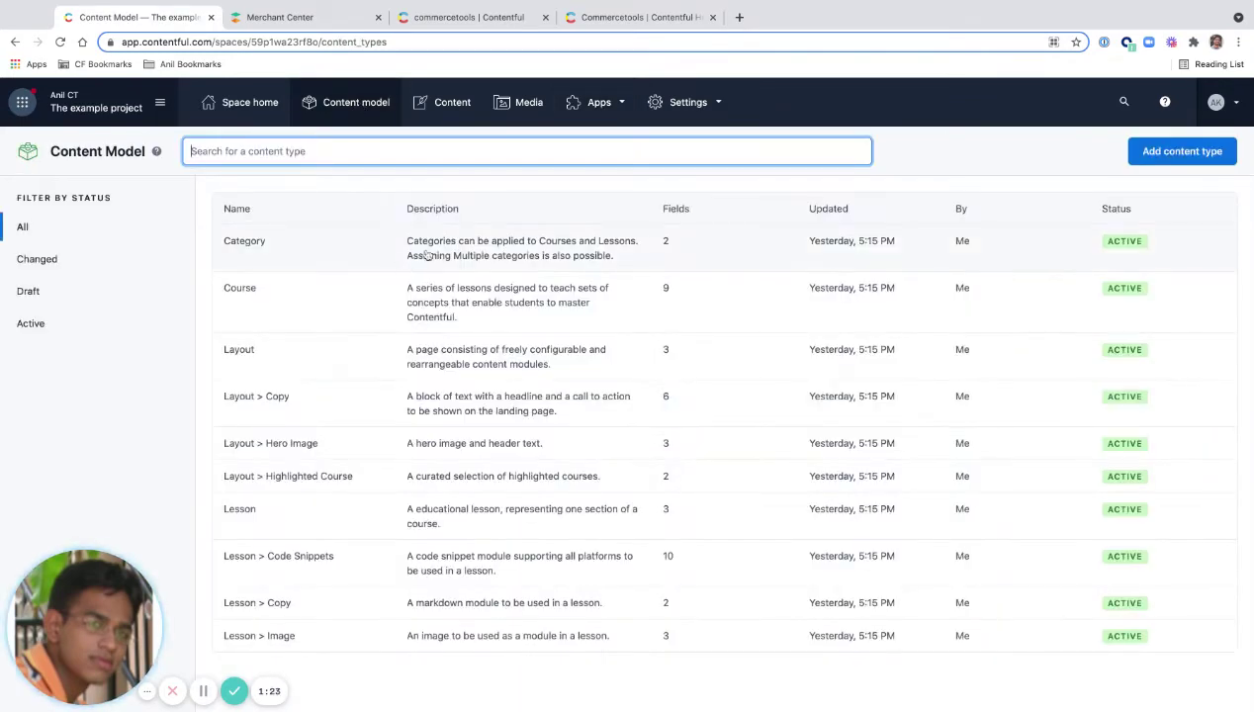
pyautogui.click(1133, 156)
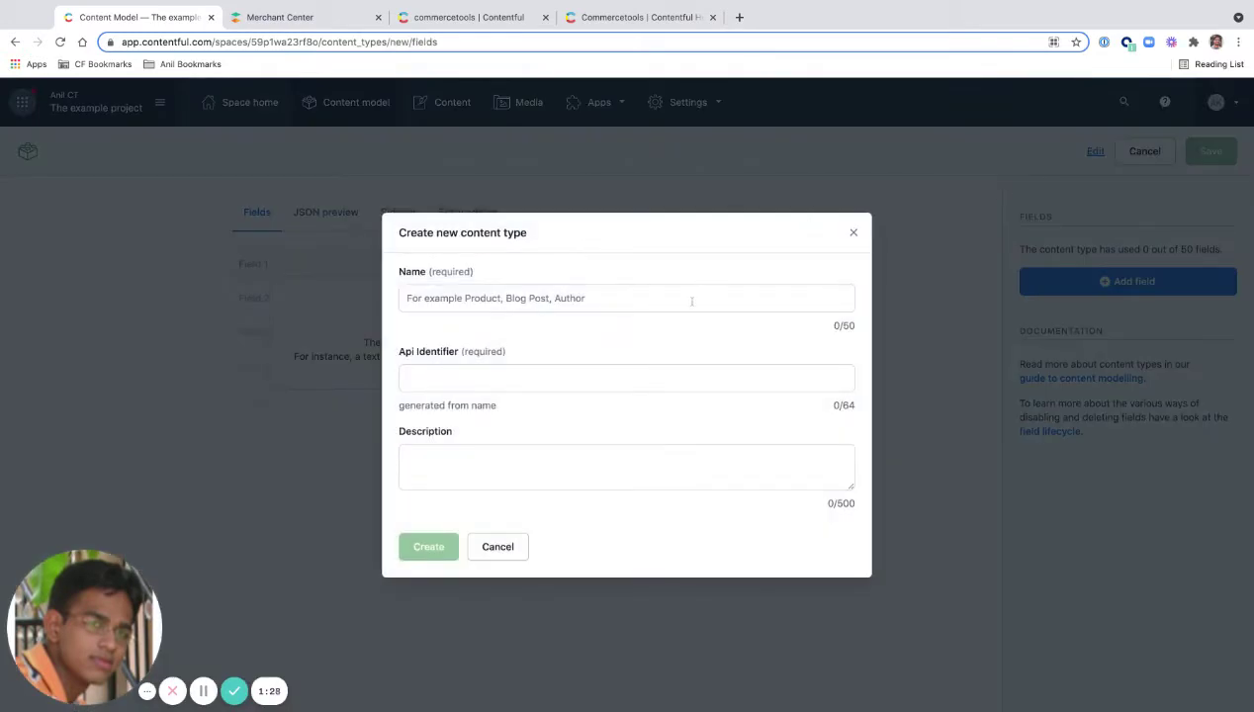
pyautogui.click(693, 301)
pyautogui.write('ct')
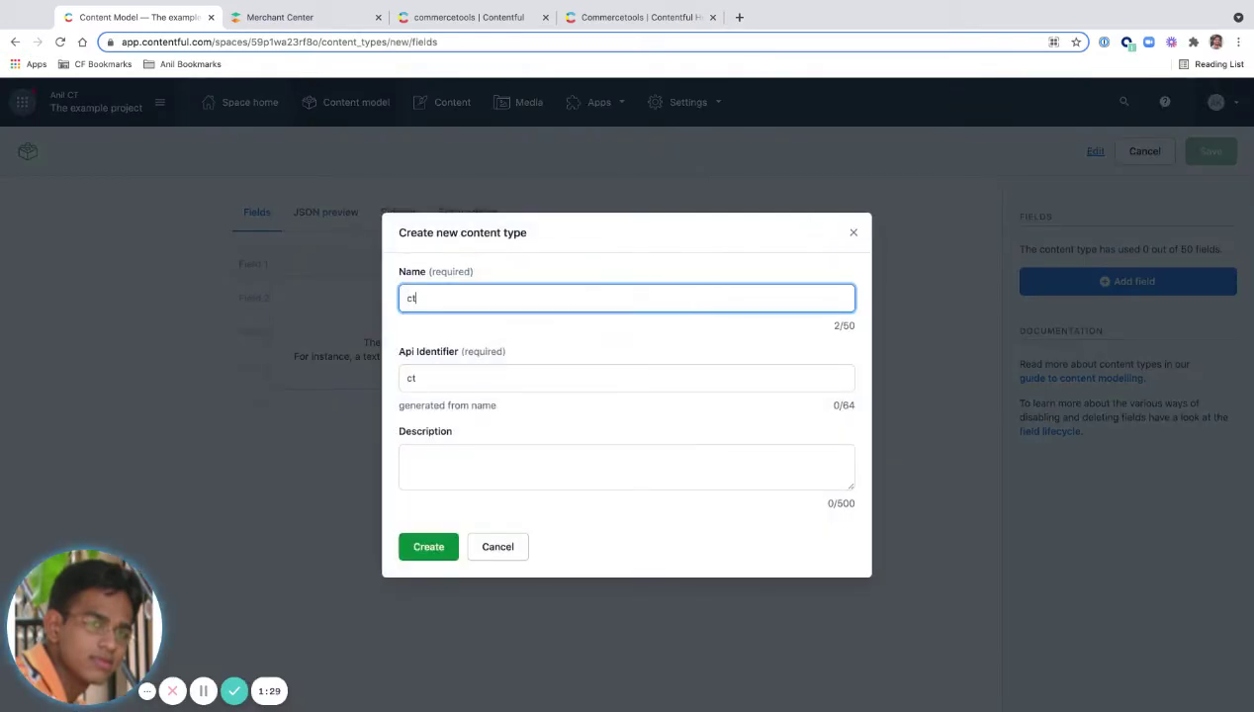
pyautogui.write(' prod')
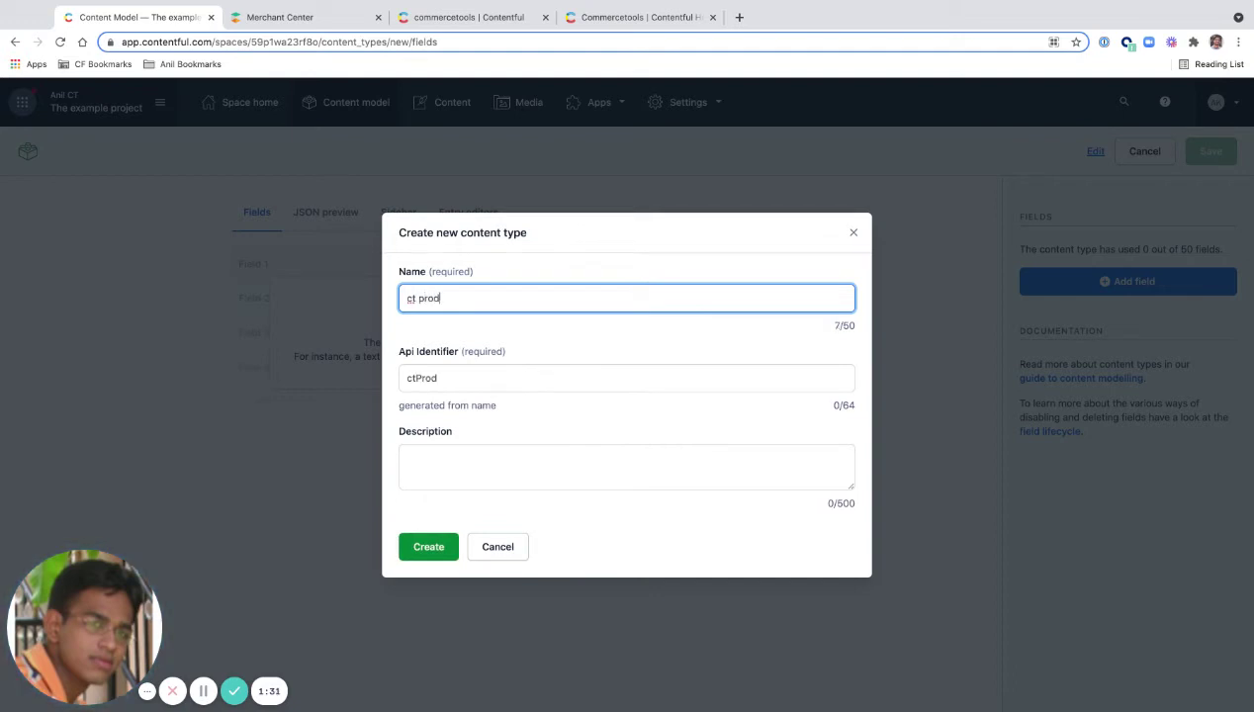
pyautogui.write('uct')
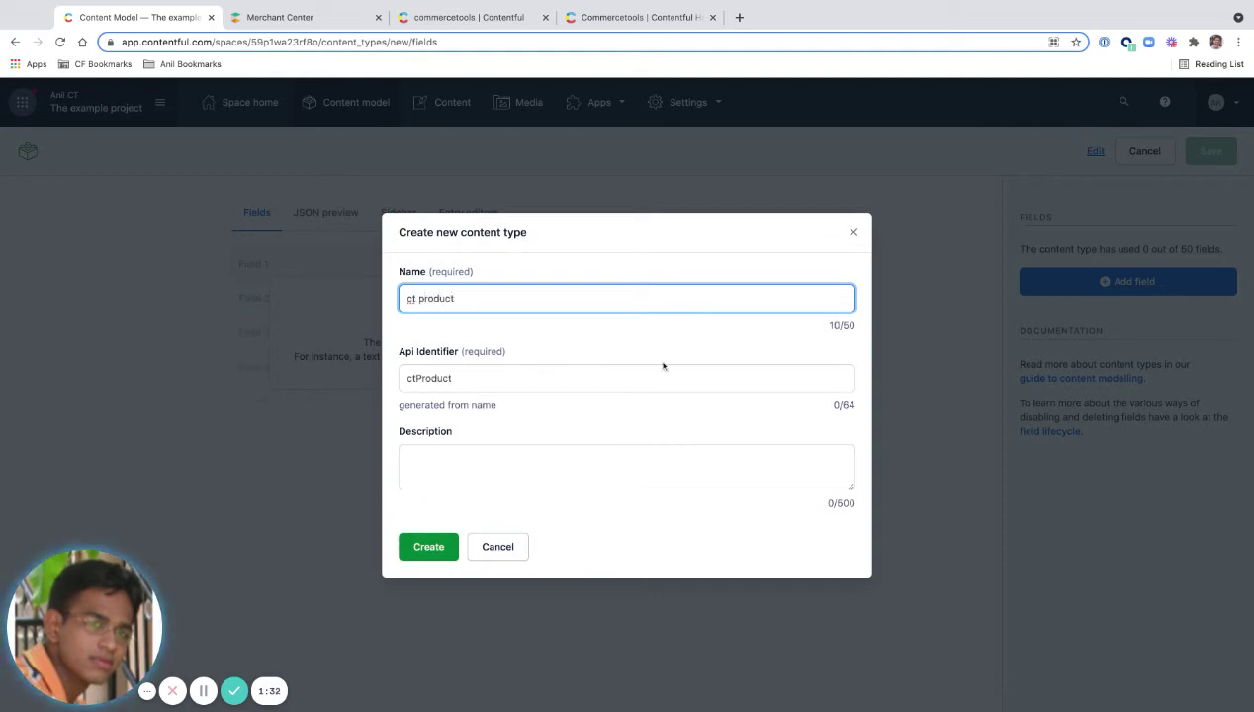
pyautogui.click(435, 546)
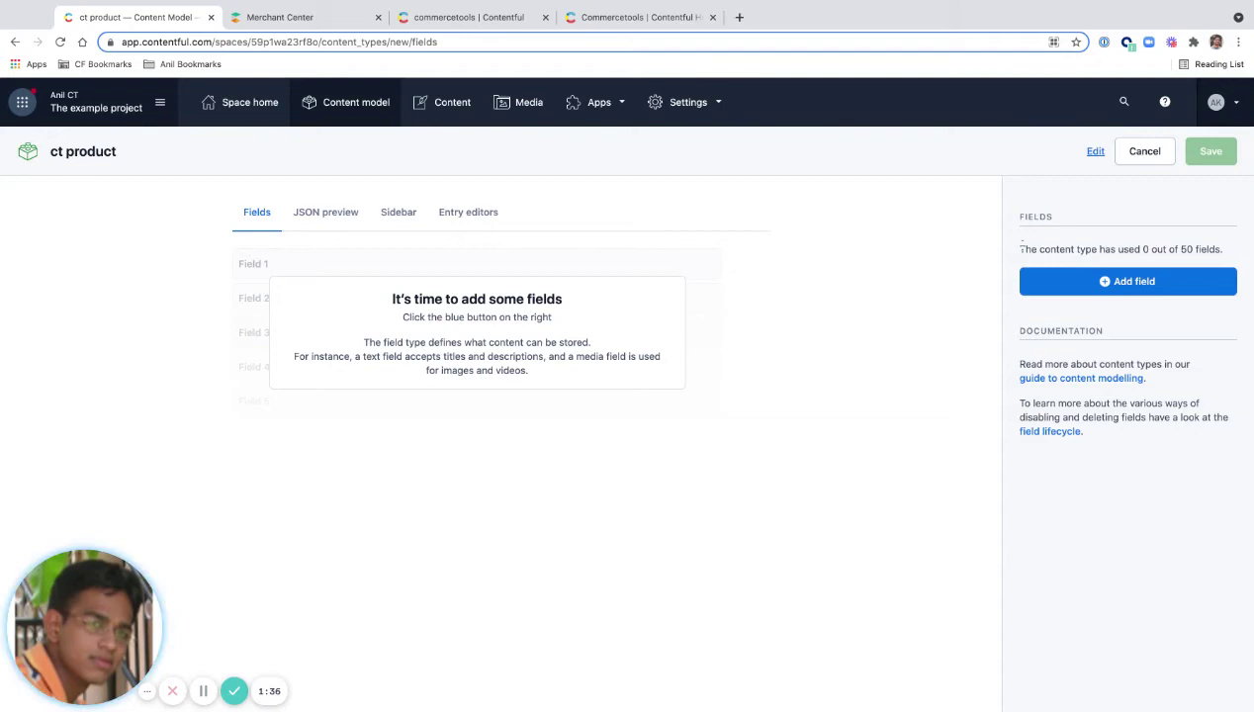
# Step: Add a short text field named "commercetools product" to the ct product content type and open its configuration
pyautogui.click(1034, 282)
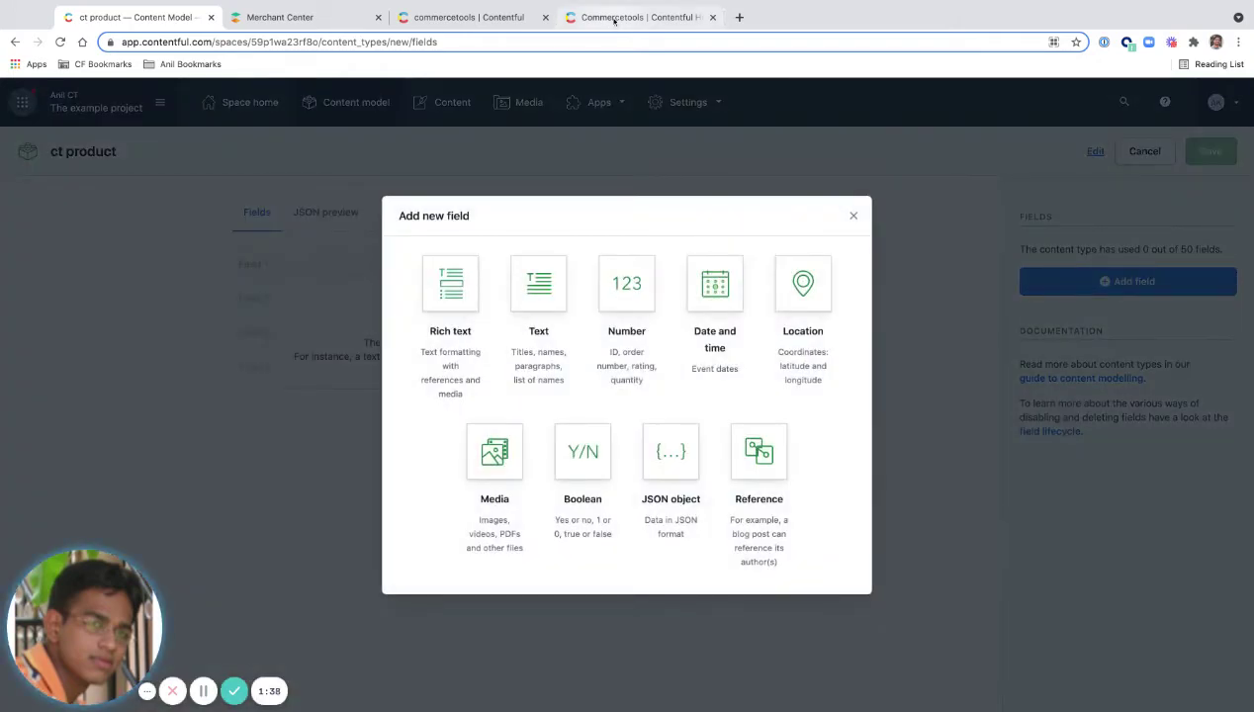
pyautogui.click(613, 16)
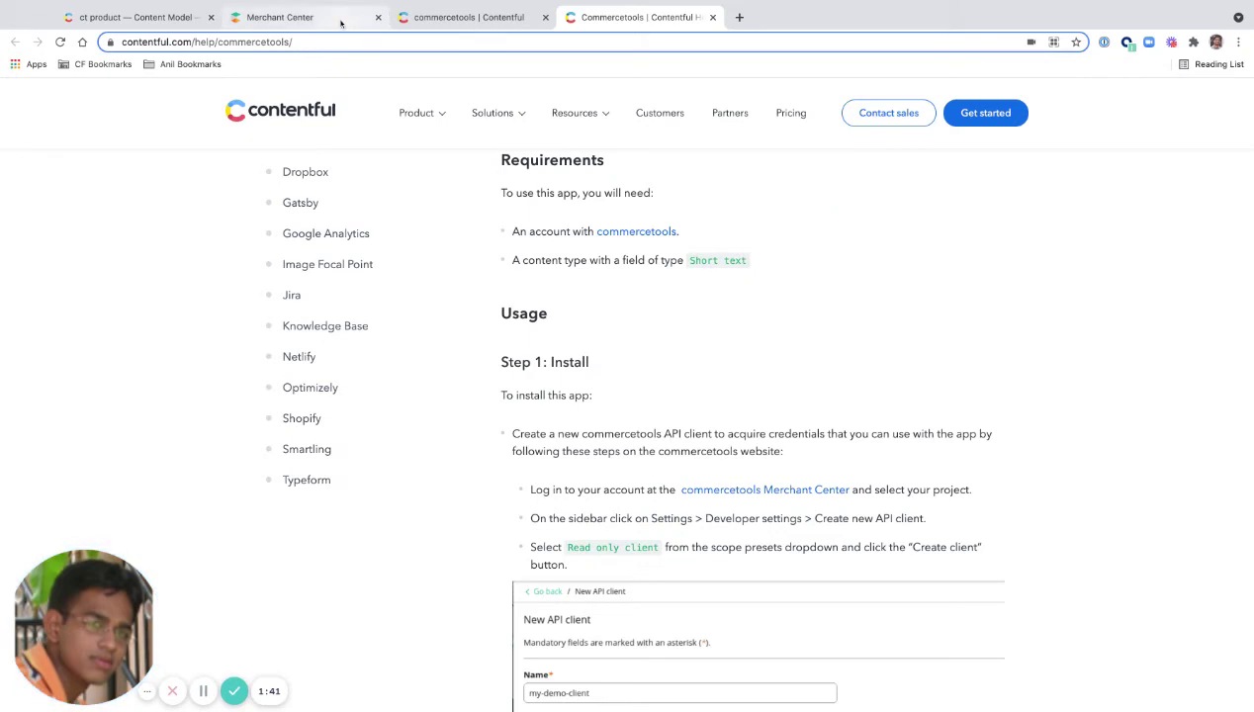
pyautogui.click(139, 17)
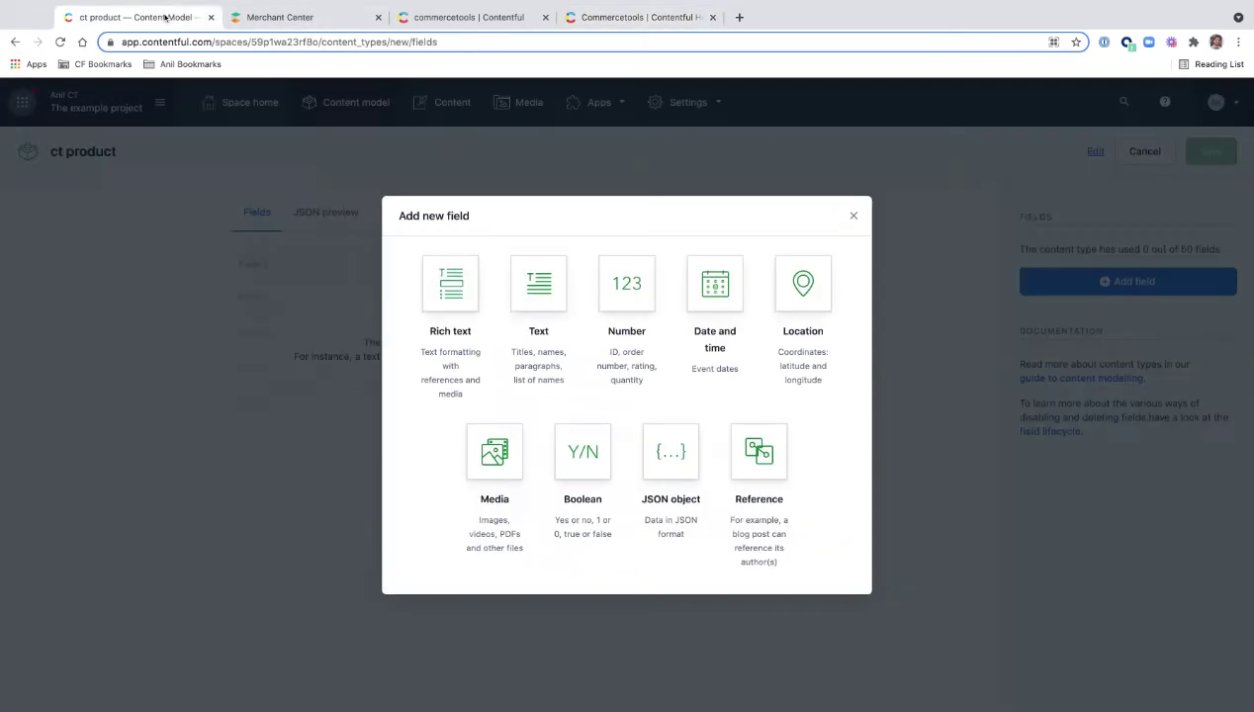
pyautogui.click(542, 288)
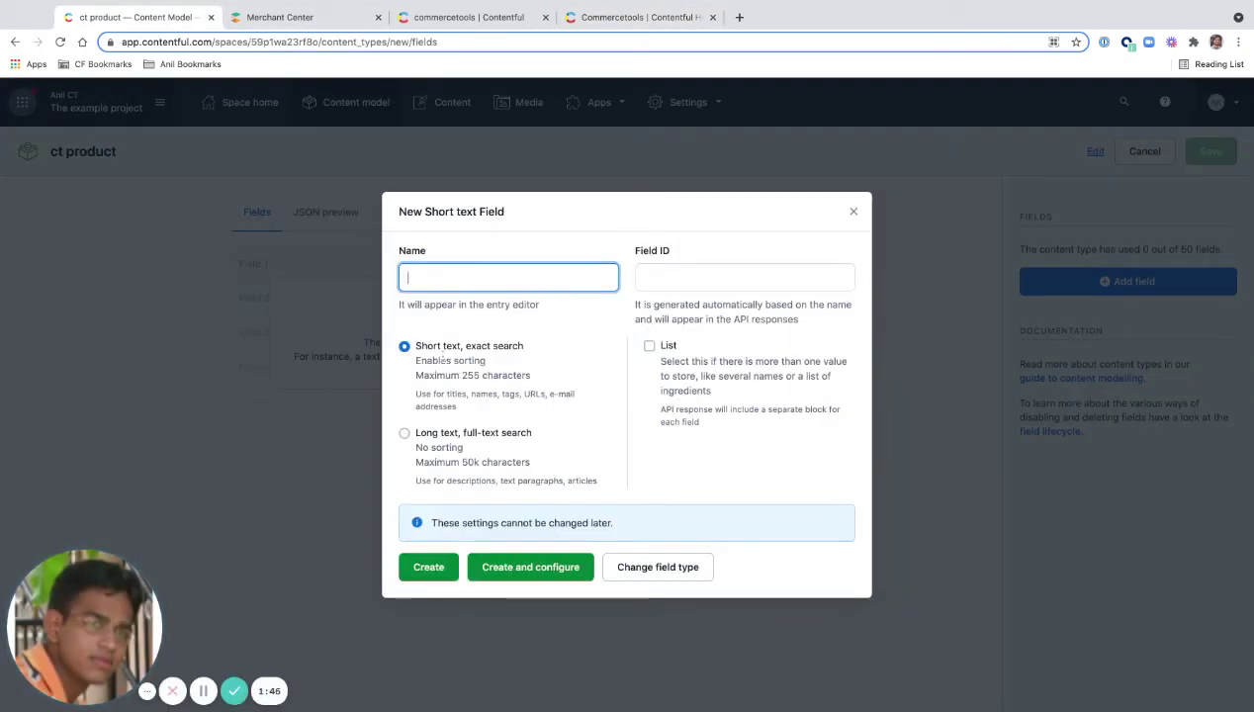
pyautogui.write('product')
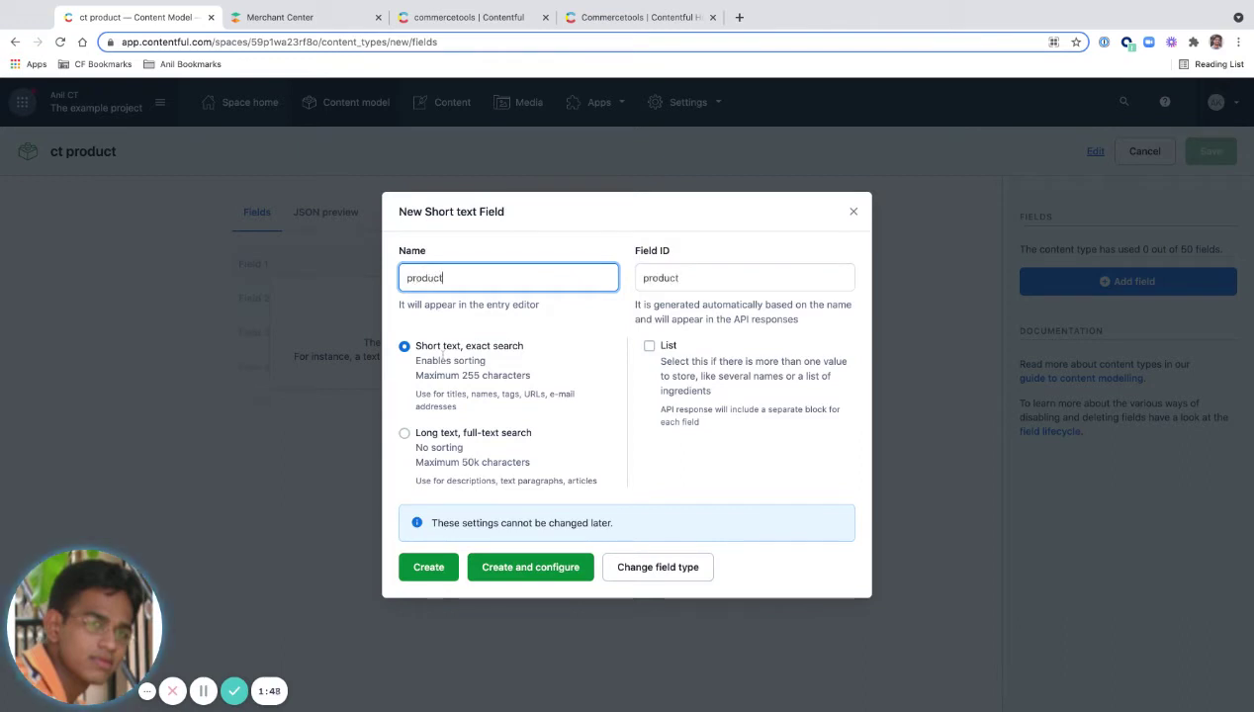
pyautogui.write('c')
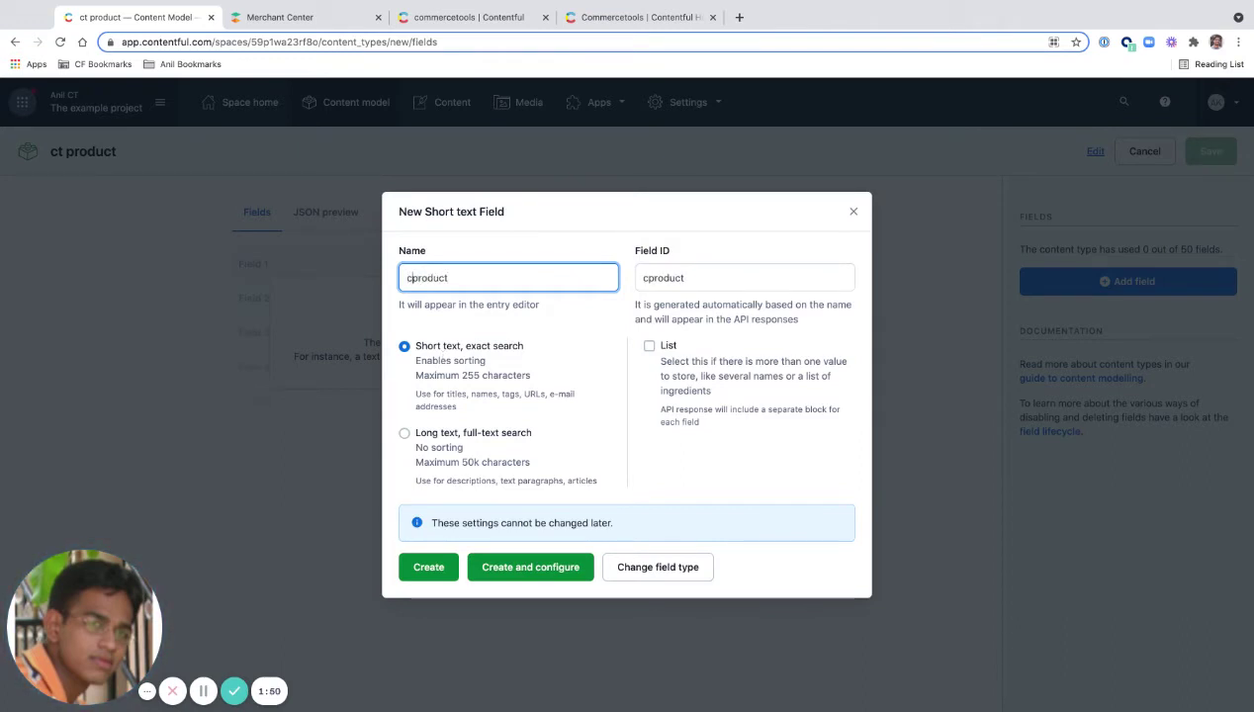
pyautogui.write('ommerce')
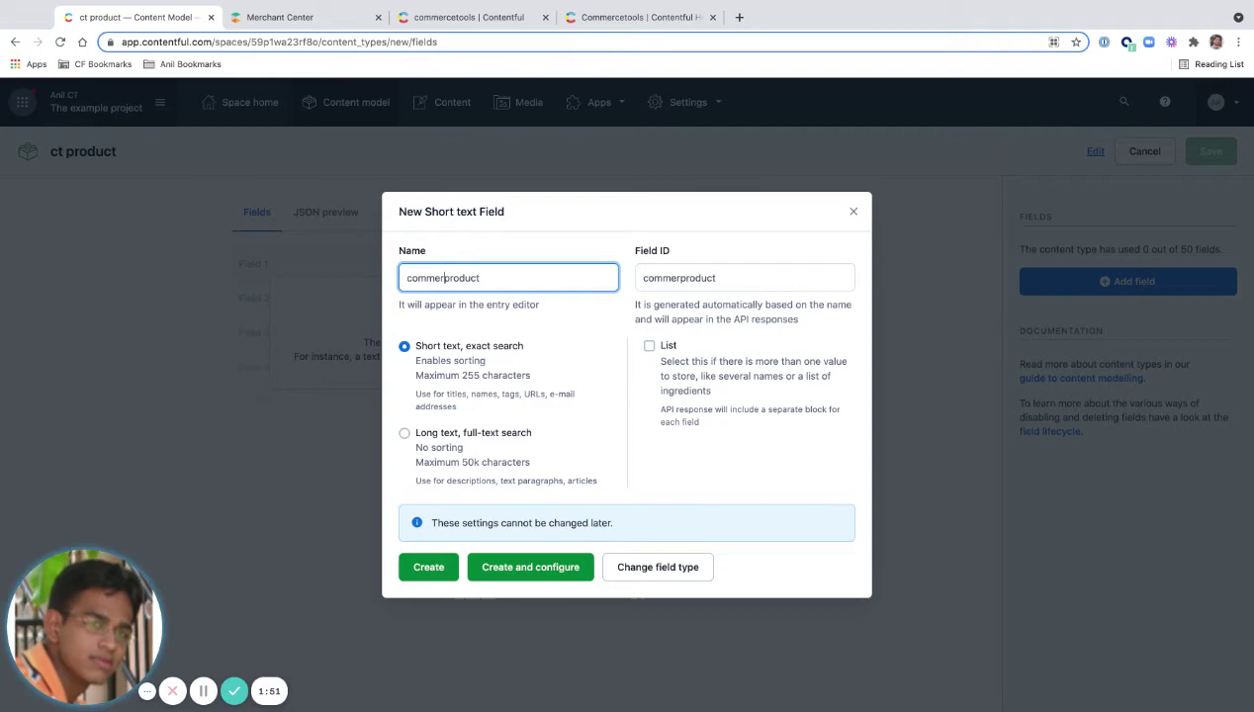
pyautogui.write('tools')
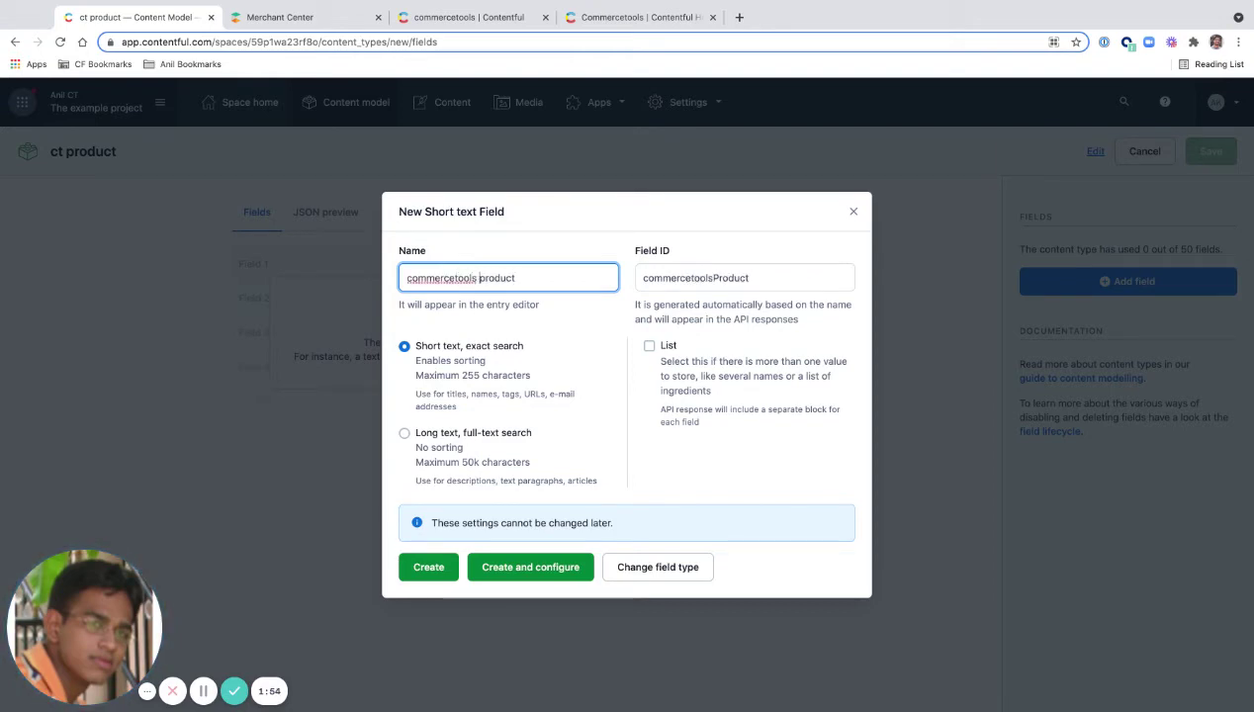
pyautogui.click(506, 565)
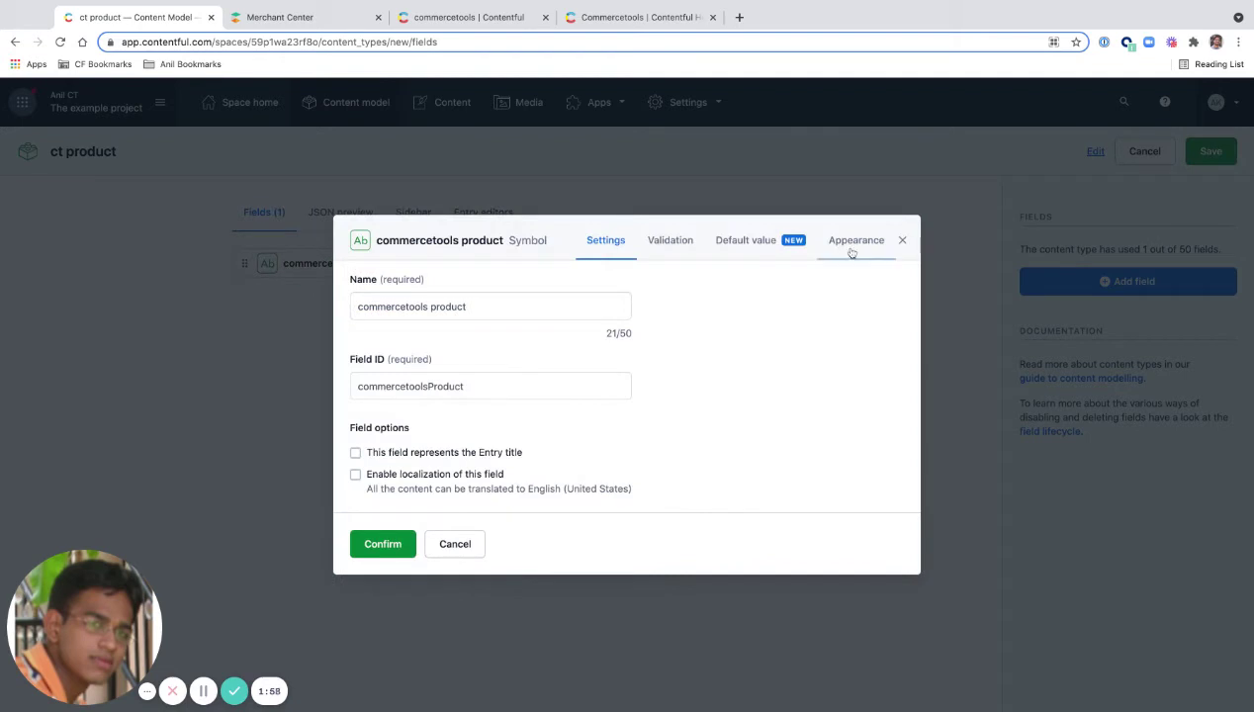
# Step: Keep the default Single line appearance for the commercetools product field, confirm its configuration and save the content type
pyautogui.click(847, 246)
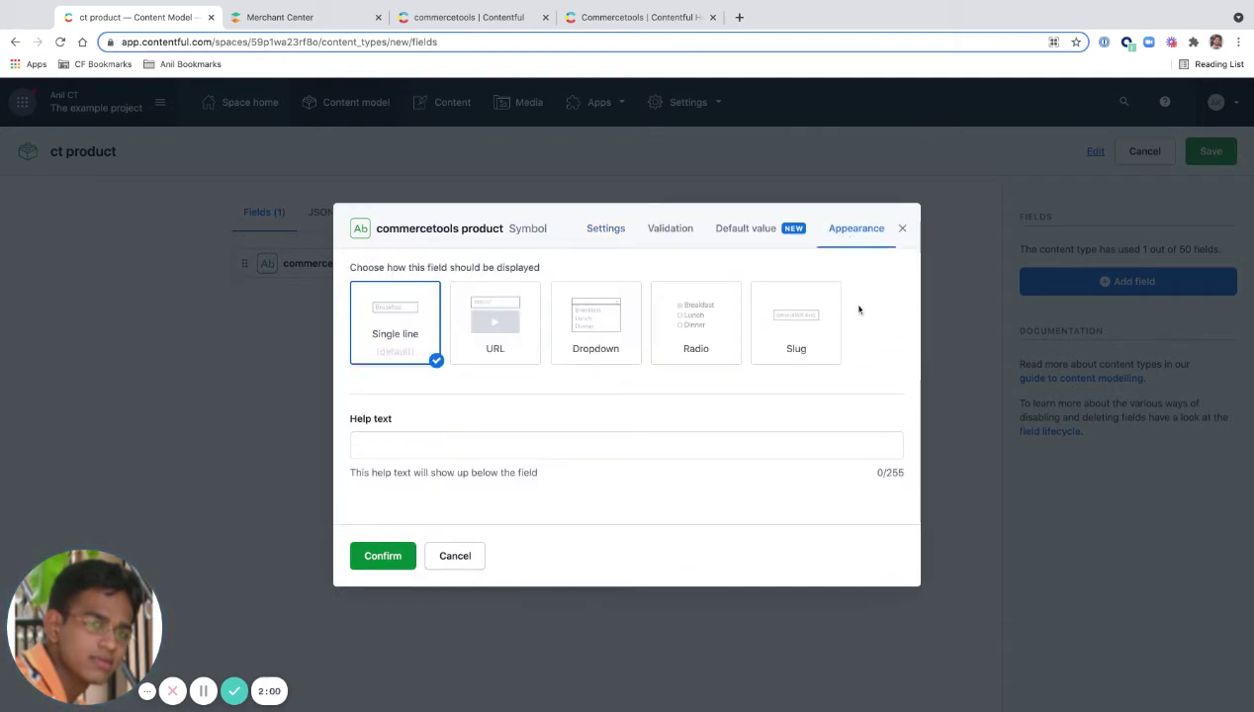
pyautogui.click(383, 556)
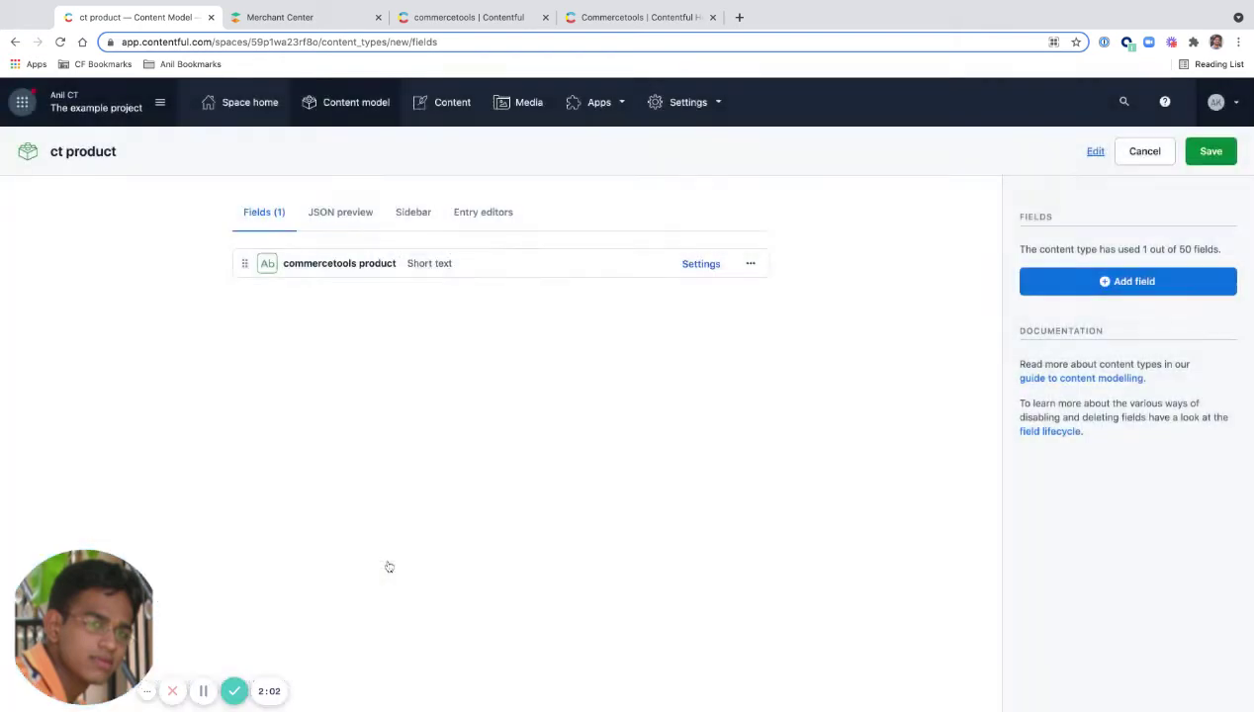
pyautogui.click(1212, 151)
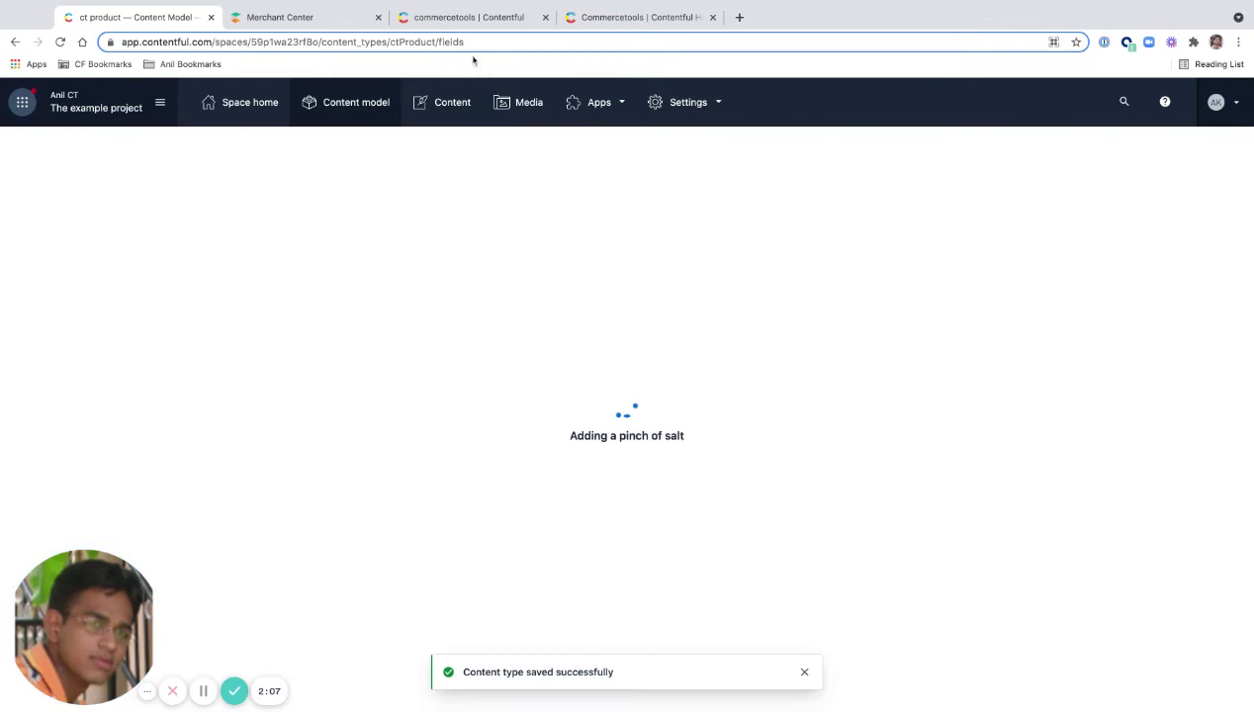
# Step: Return to the Commercetools help article and read the Step 1 instructions for creating a commercetools API client
pyautogui.click(611, 17)
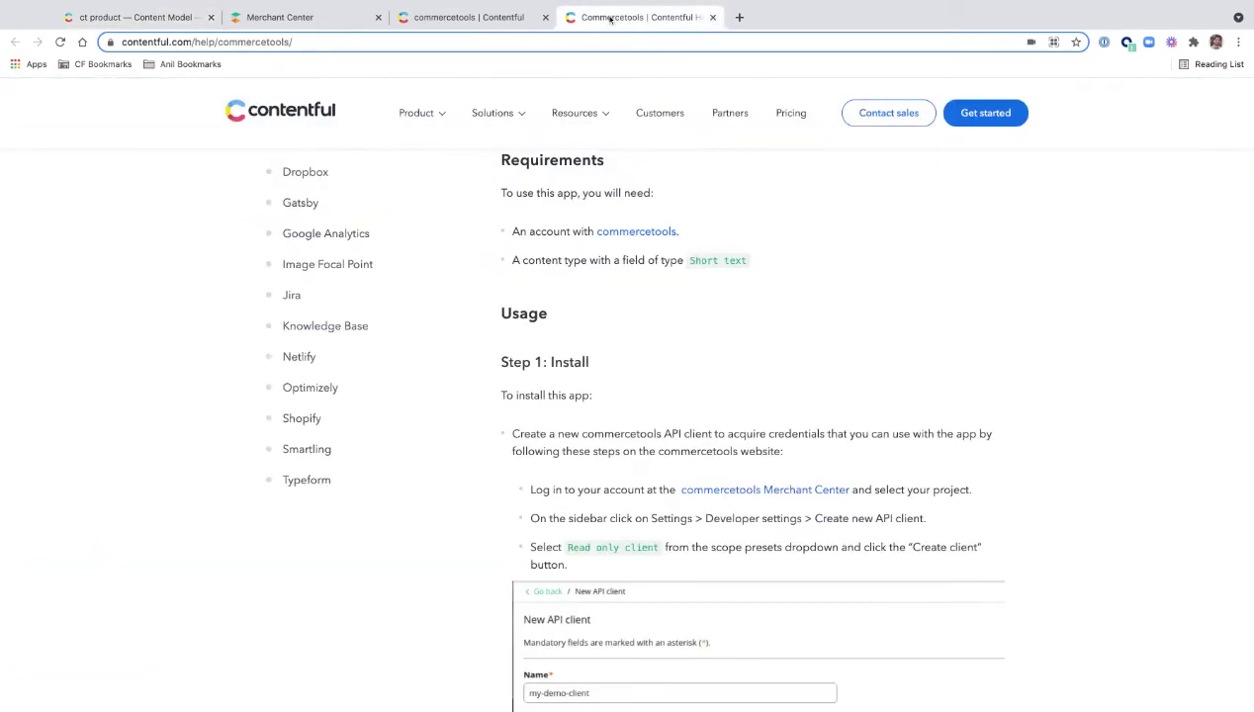
pyautogui.scroll(-2, 653, 391)
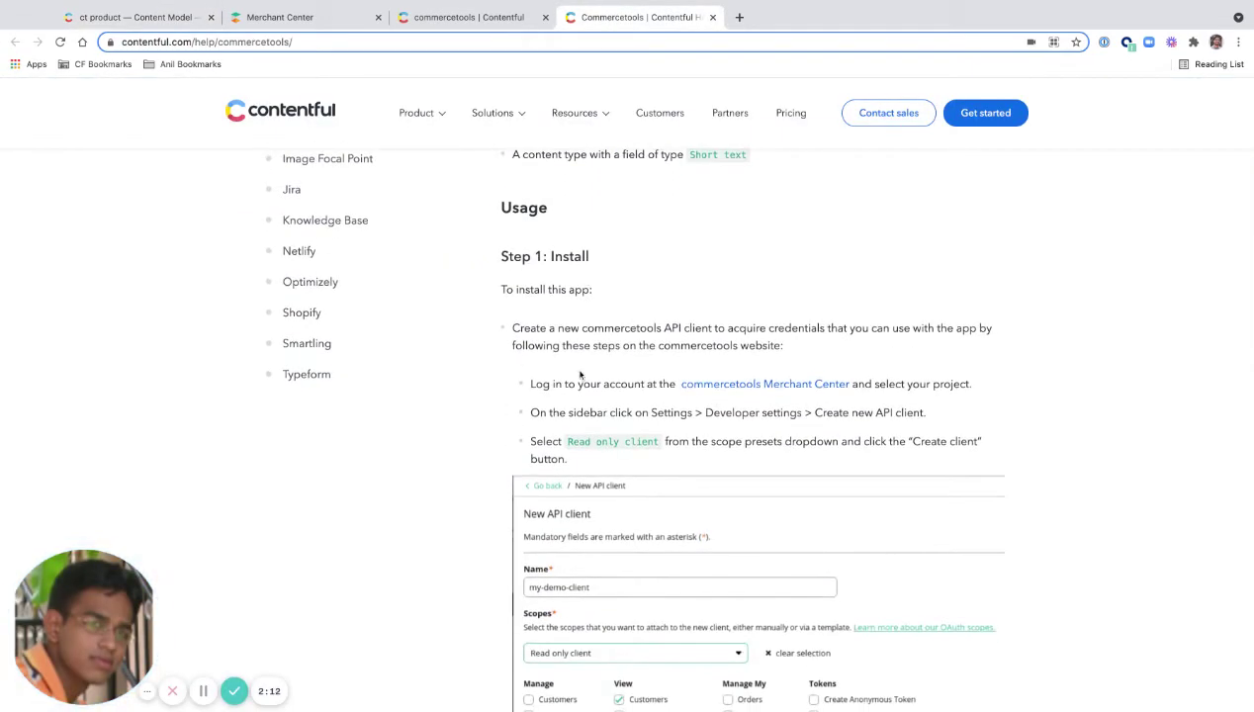
pyautogui.scroll(-3, 547, 284)
pyautogui.scroll(-1, 554, 283)
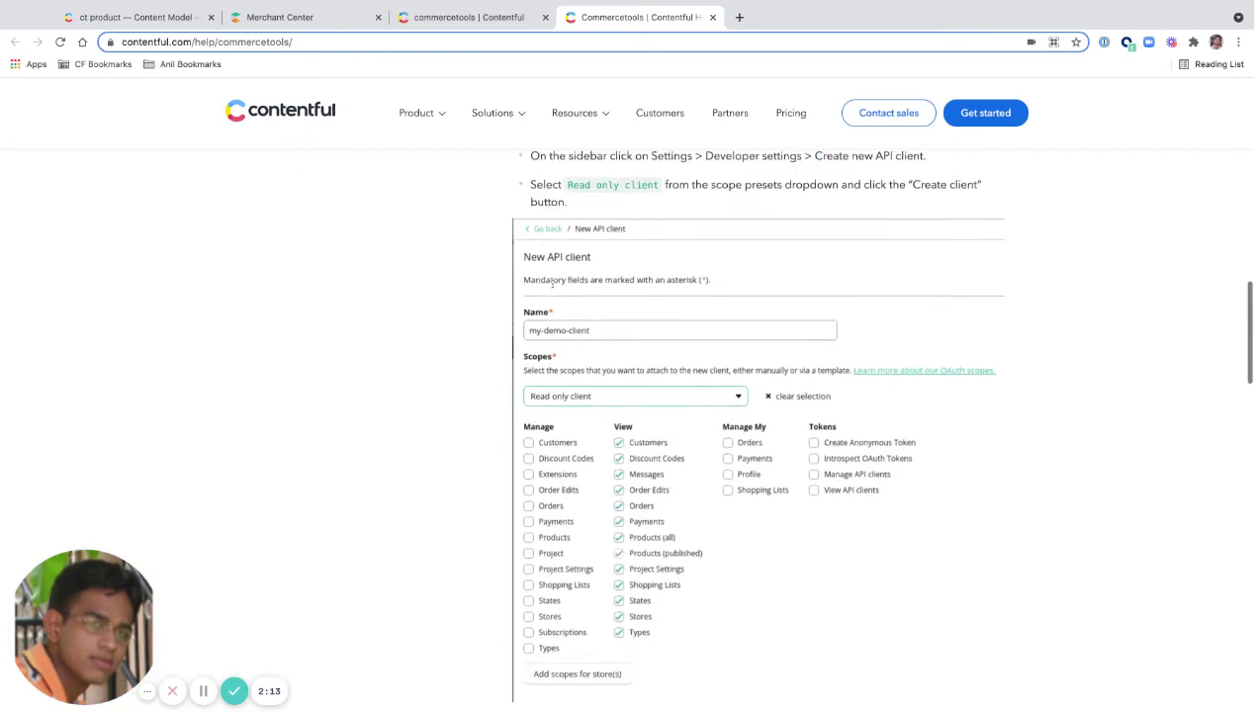
pyautogui.scroll(3, 554, 282)
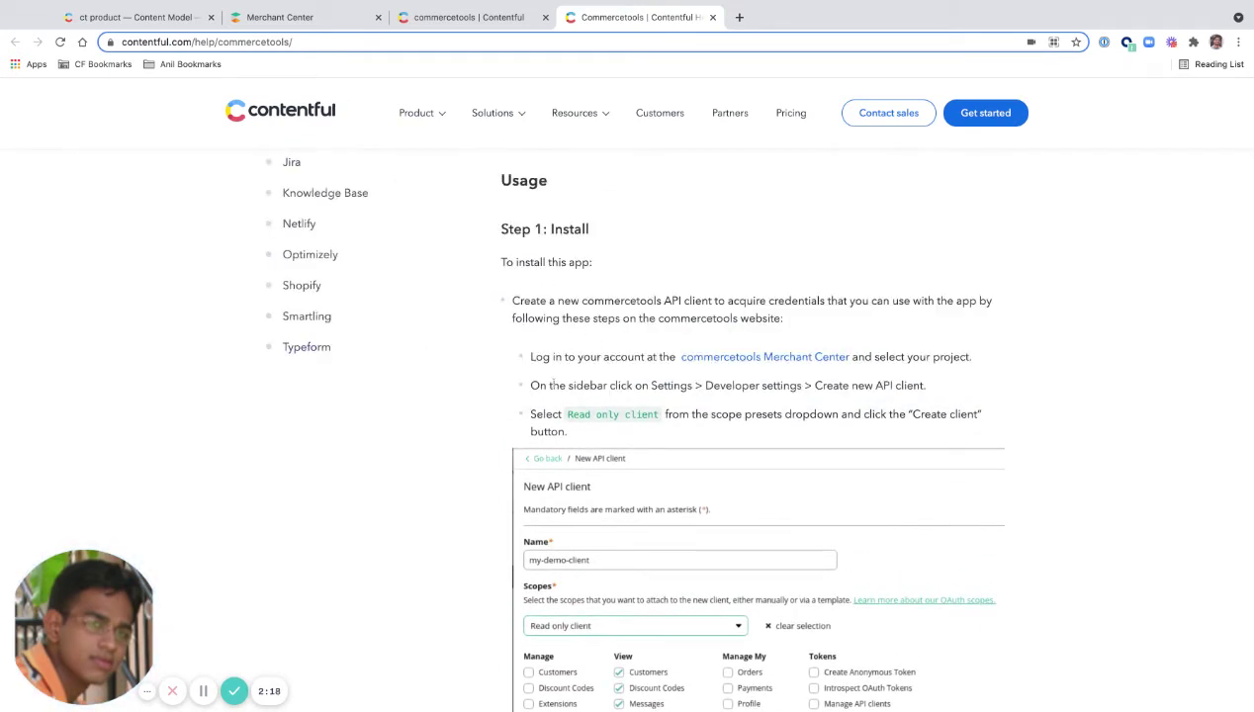
# Step: Switch to the commercetools Merchant Center and open the project's developer settings
pyautogui.click(321, 19)
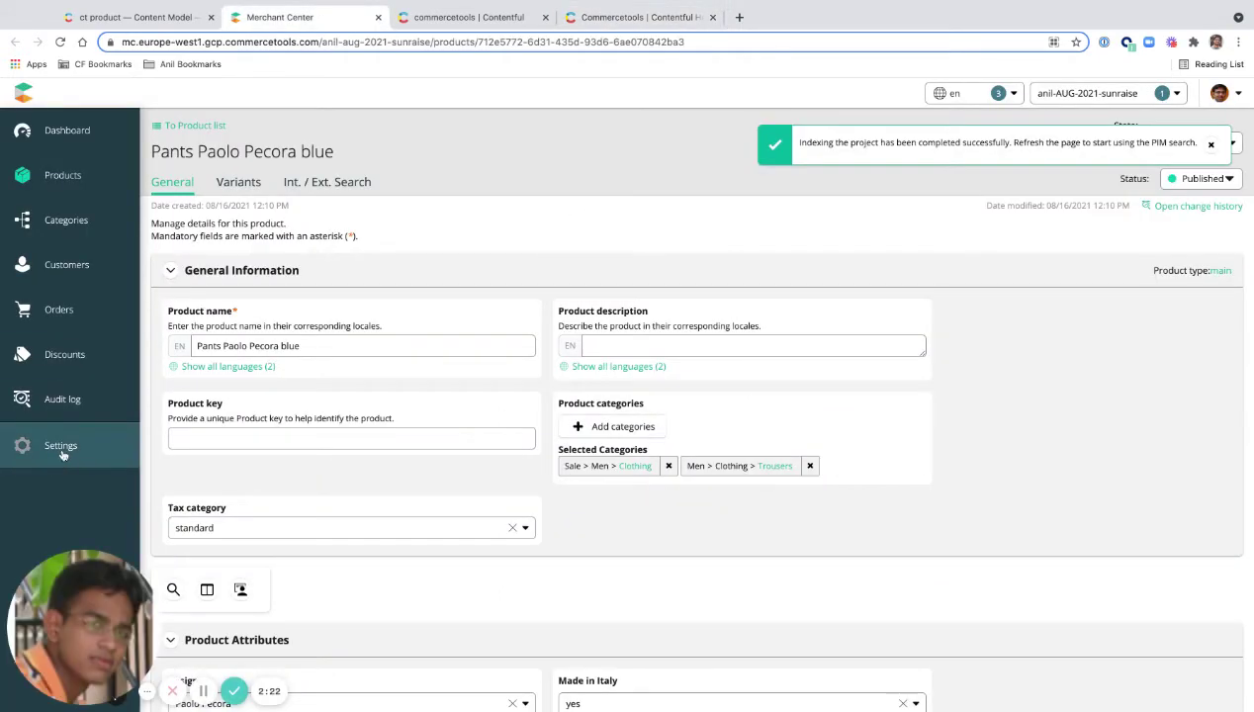
pyautogui.moveTo(64, 452)
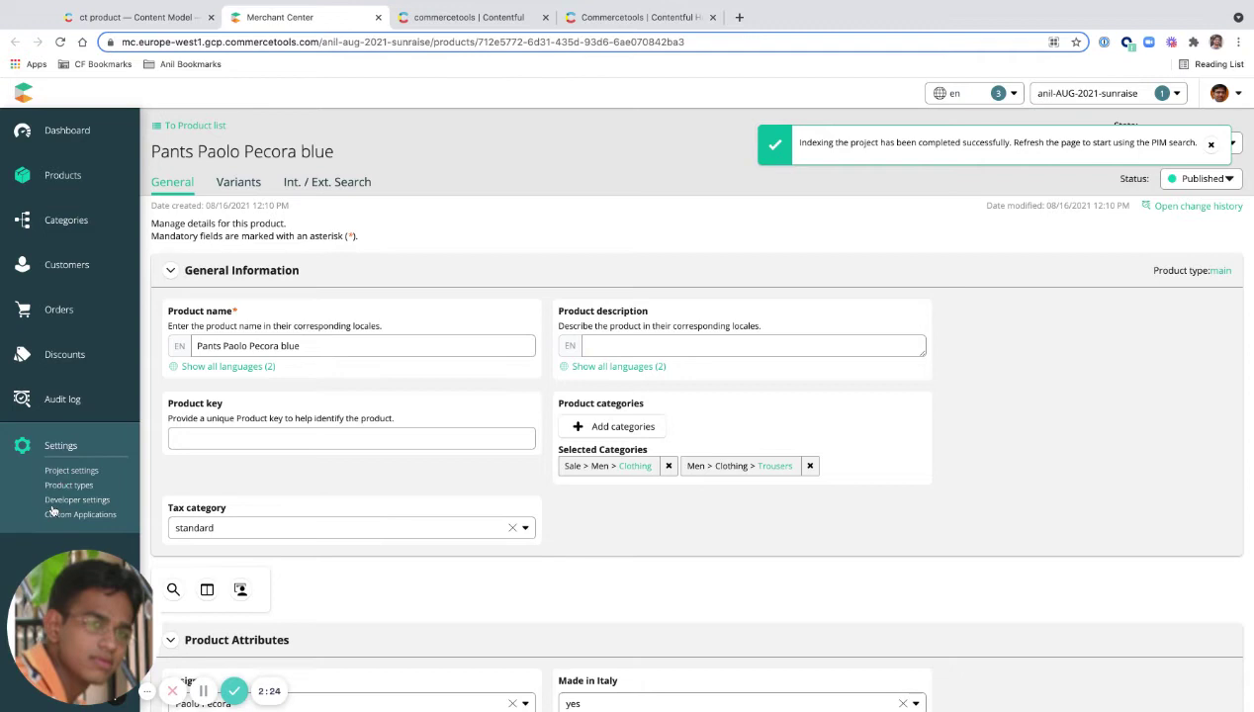
pyautogui.click(60, 500)
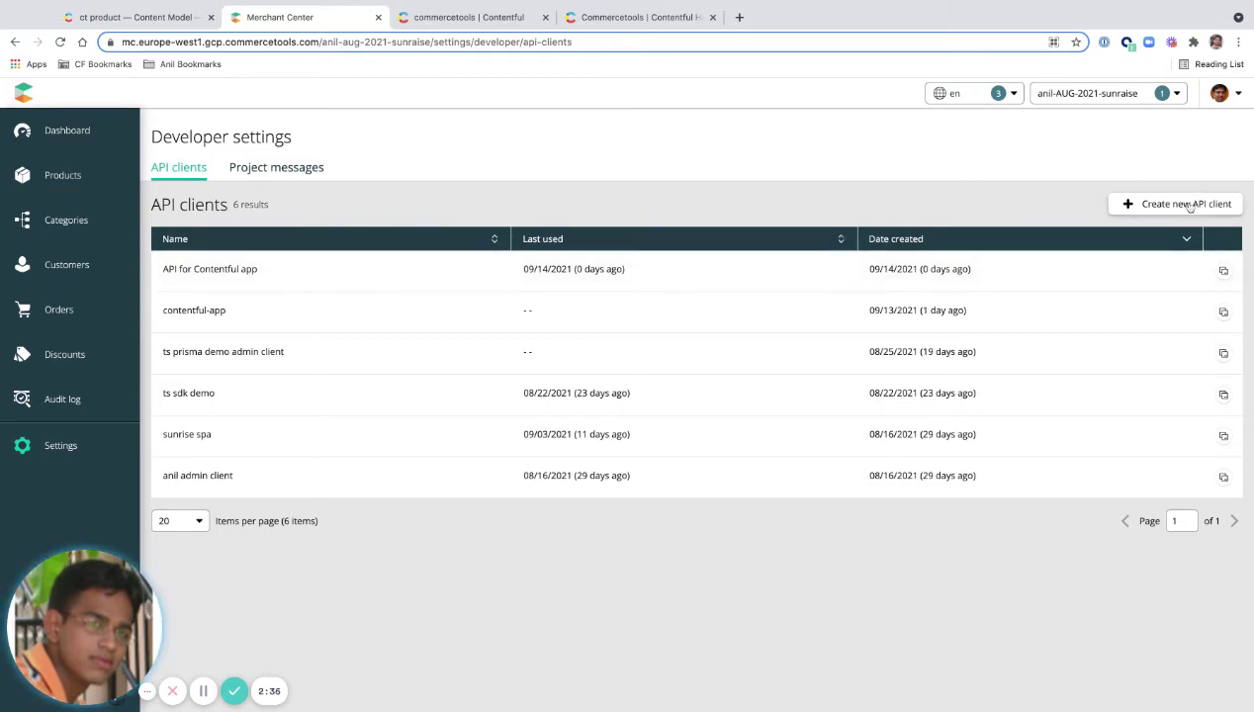
# Step: Create an API client named "Demo CT app in Contentful" with the Read only client scope template
pyautogui.click(1189, 206)
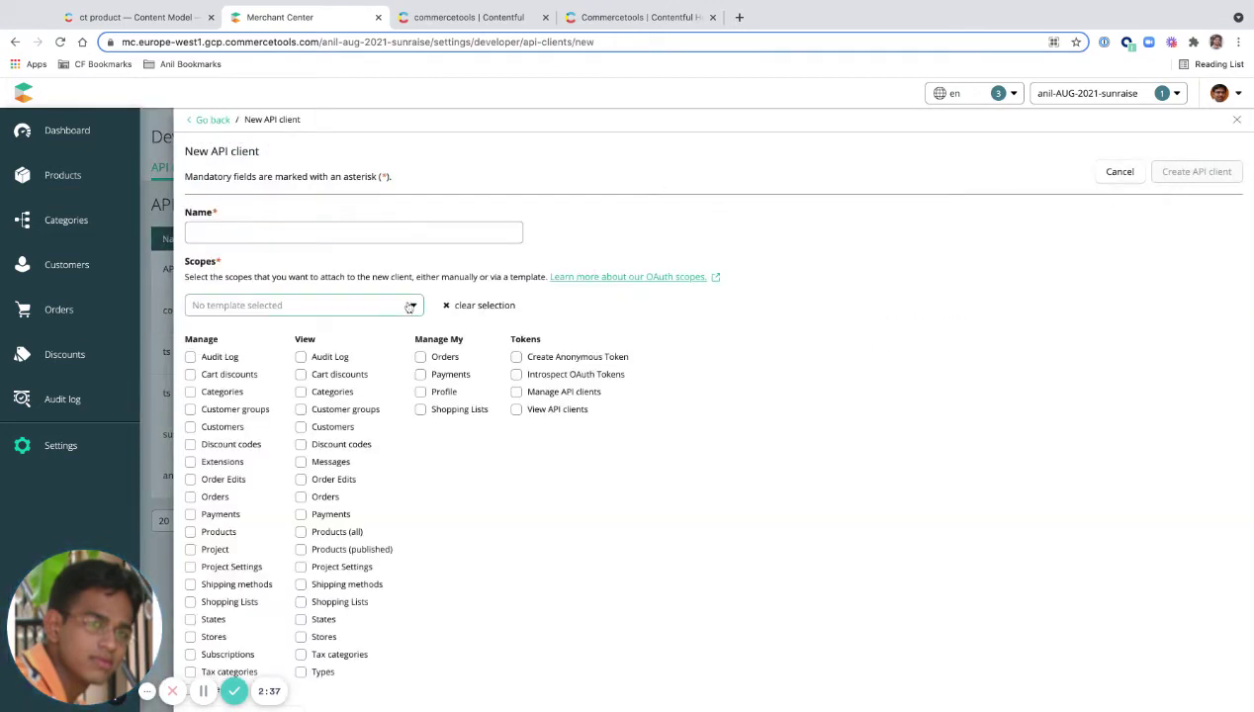
pyautogui.click(409, 306)
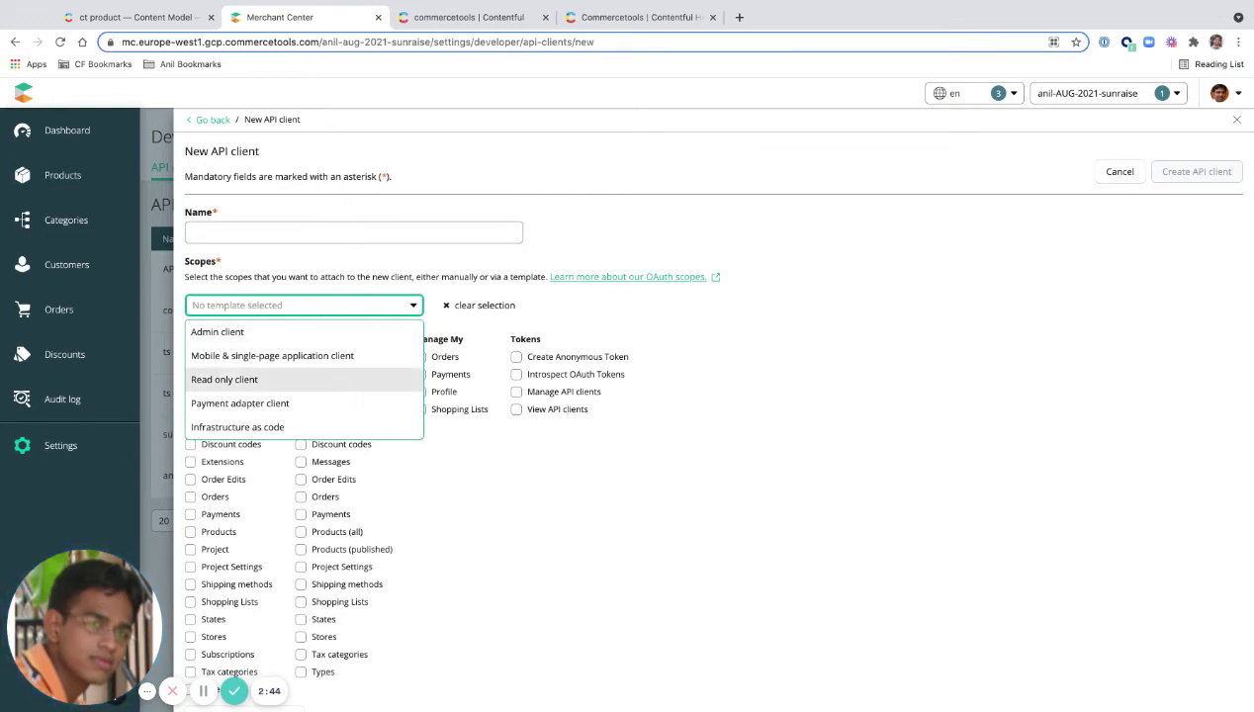
pyautogui.press('Return')
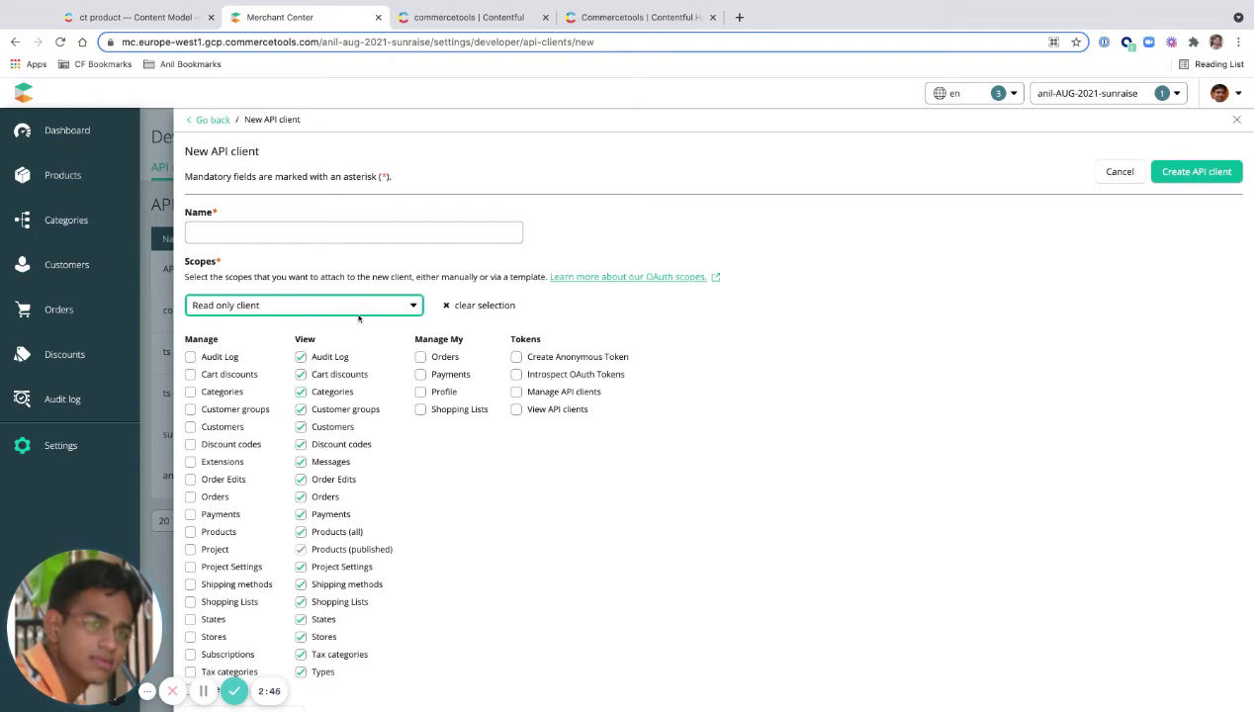
pyautogui.click(386, 233)
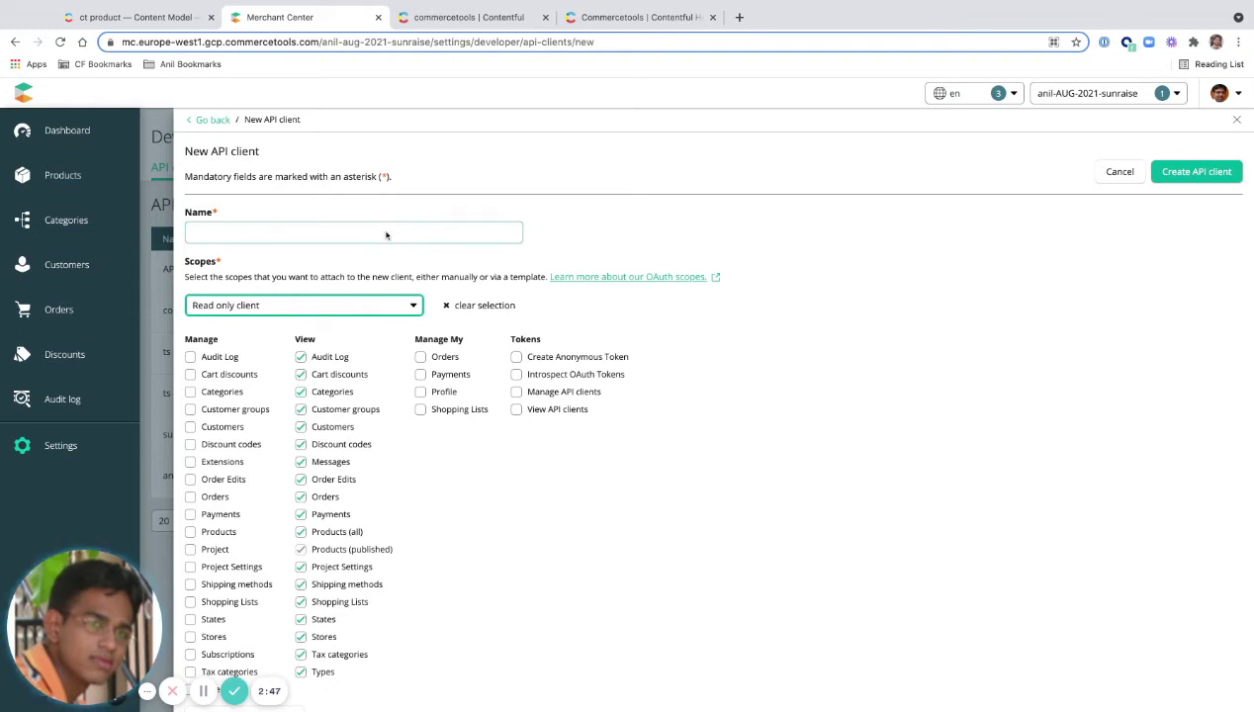
pyautogui.write('De')
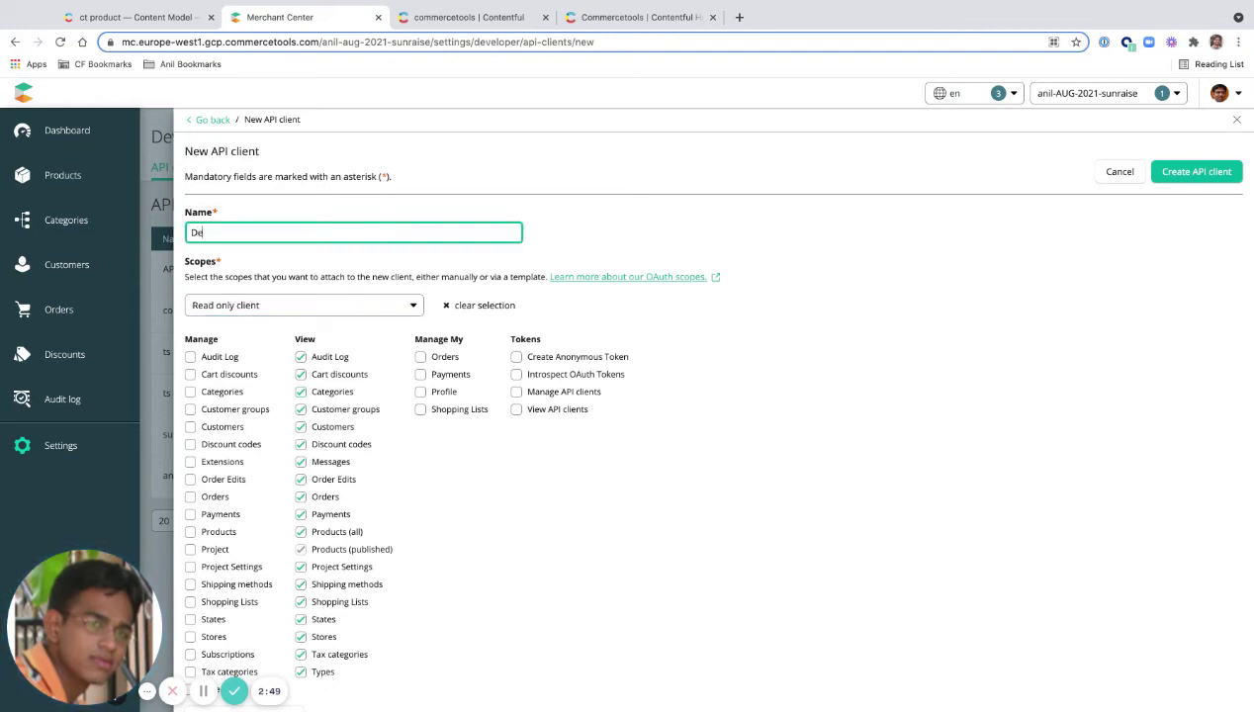
pyautogui.write('mo CT app in Contentful')
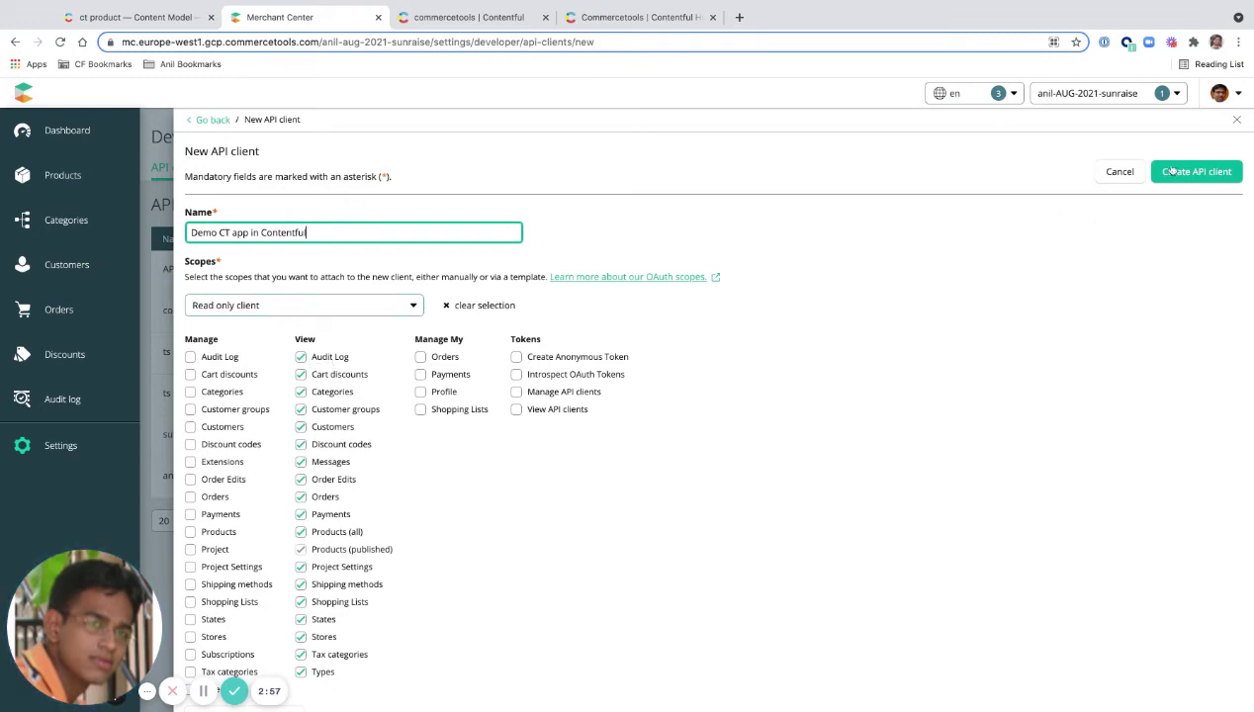
pyautogui.click(1172, 171)
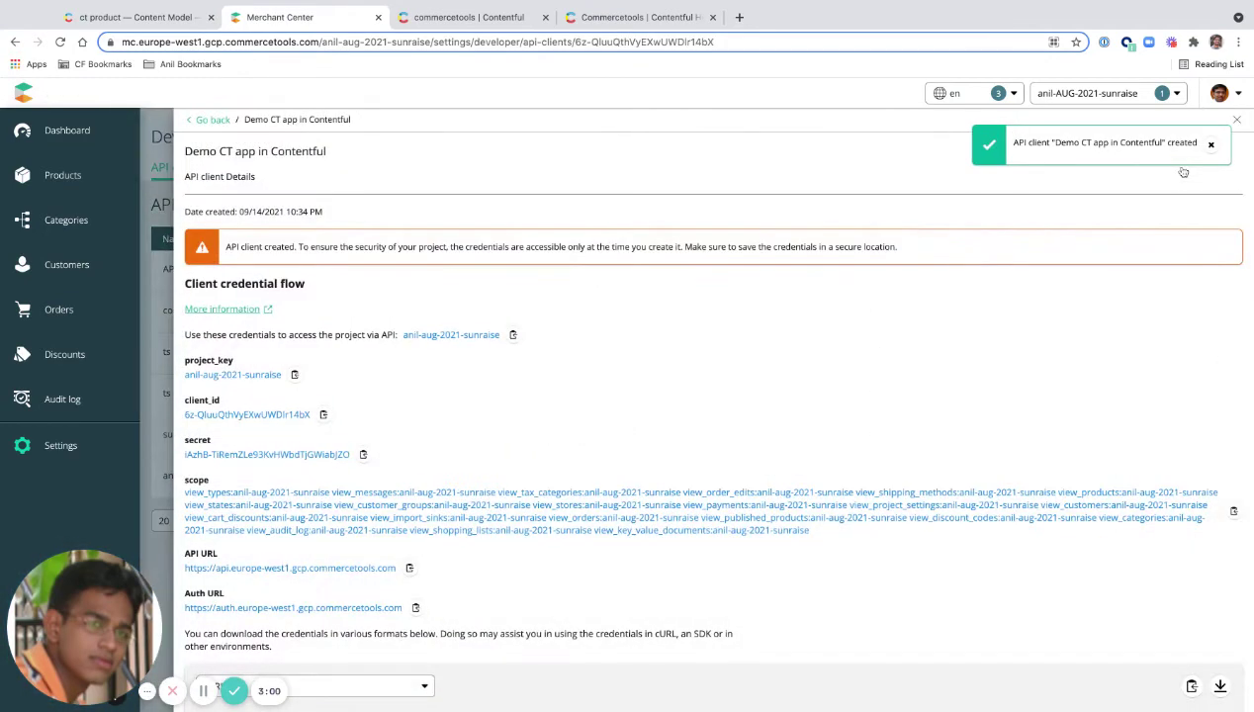
# Step: Look over the new API client's credentials and copy the project key to the clipboard
pyautogui.scroll(-2, 920, 393)
pyautogui.scroll(2, 843, 307)
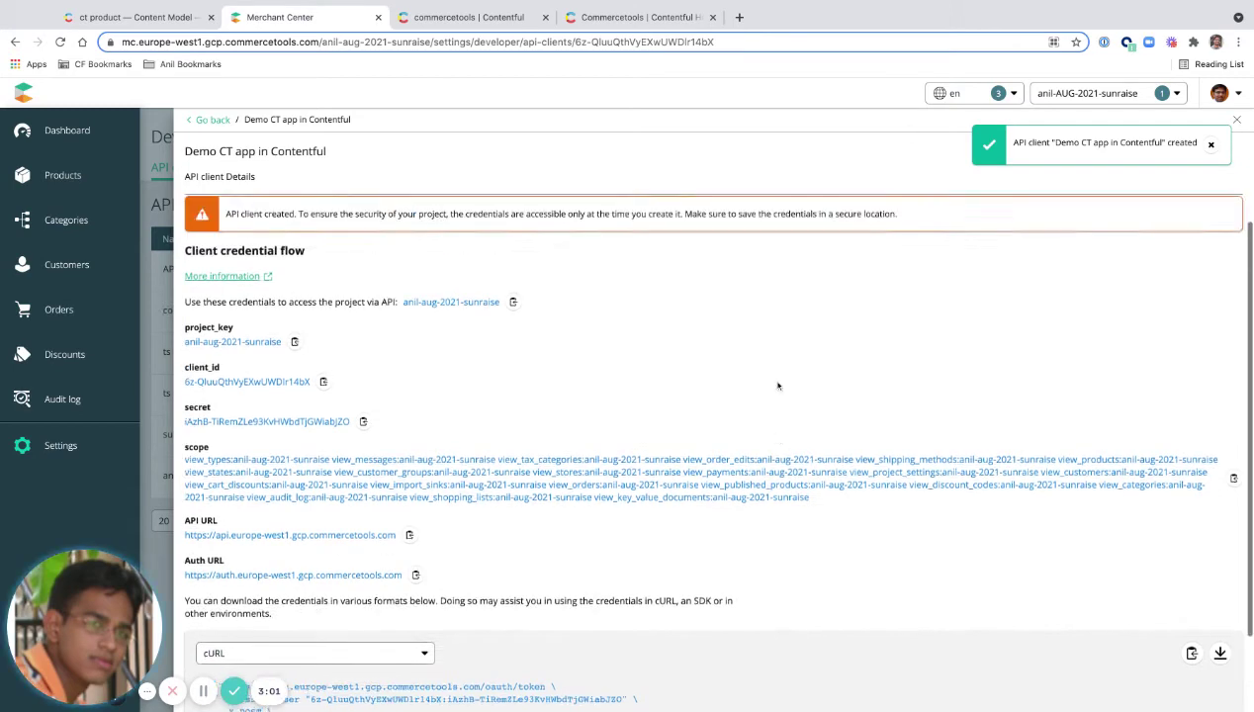
pyautogui.click(514, 334)
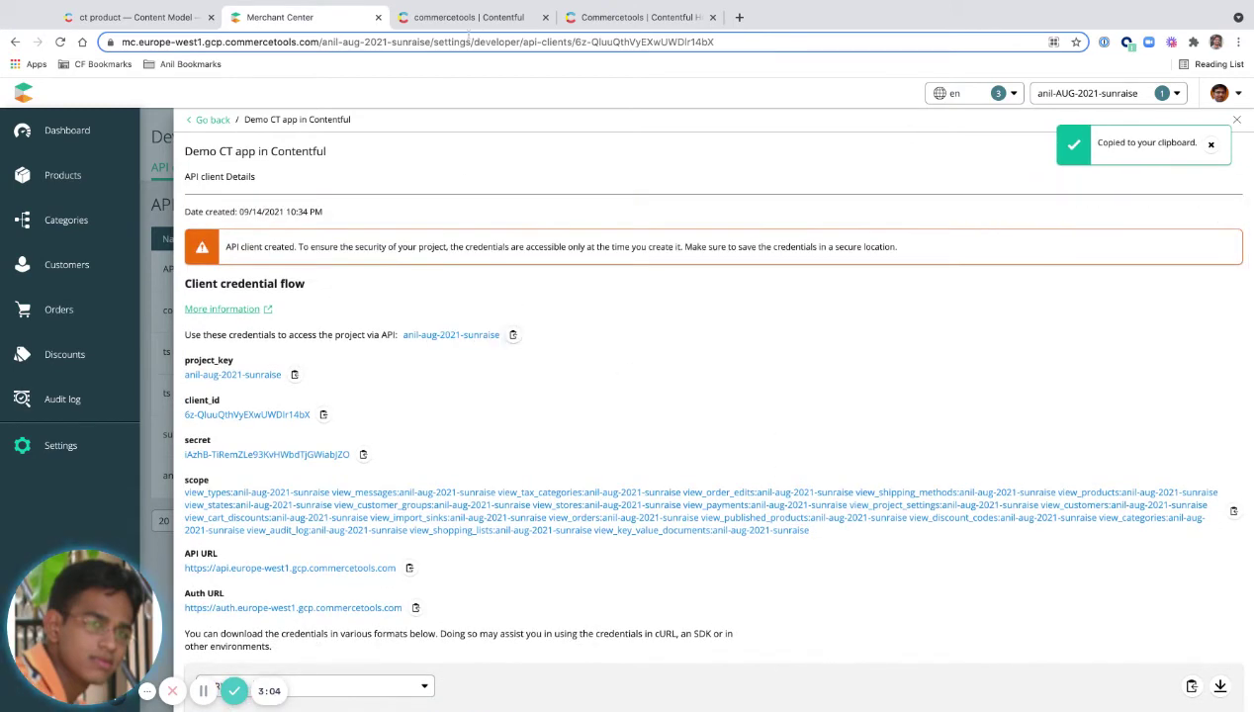
# Step: Return to the Commercetools help article and read how to enter the credentials and assign fields during app installation
pyautogui.click(593, 20)
pyautogui.scroll(-10, 614, 520)
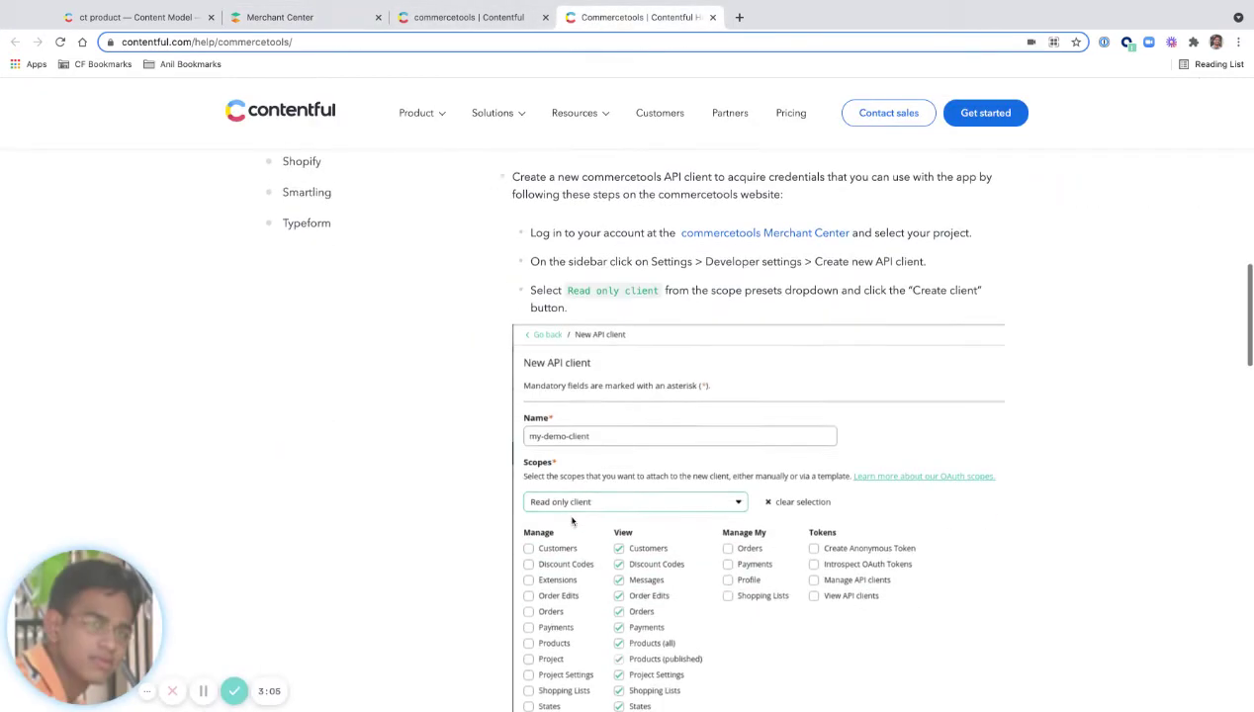
pyautogui.scroll(-1, 613, 520)
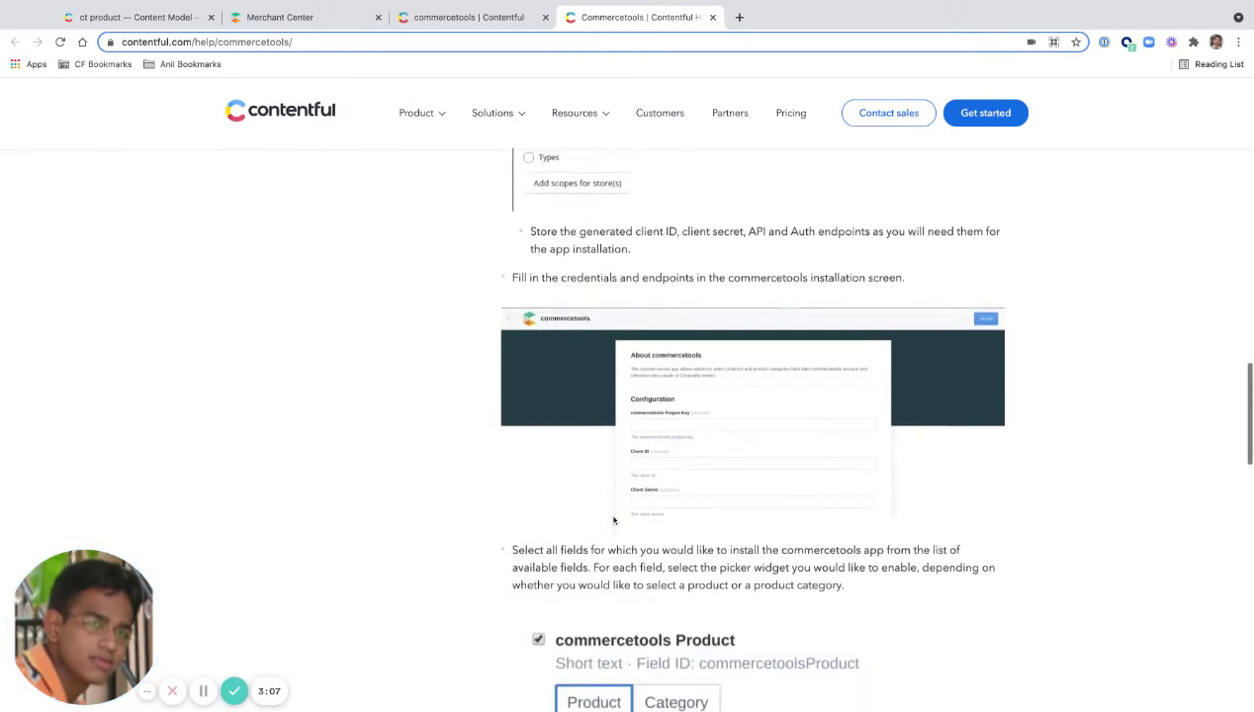
pyautogui.scroll(5, 507, 188)
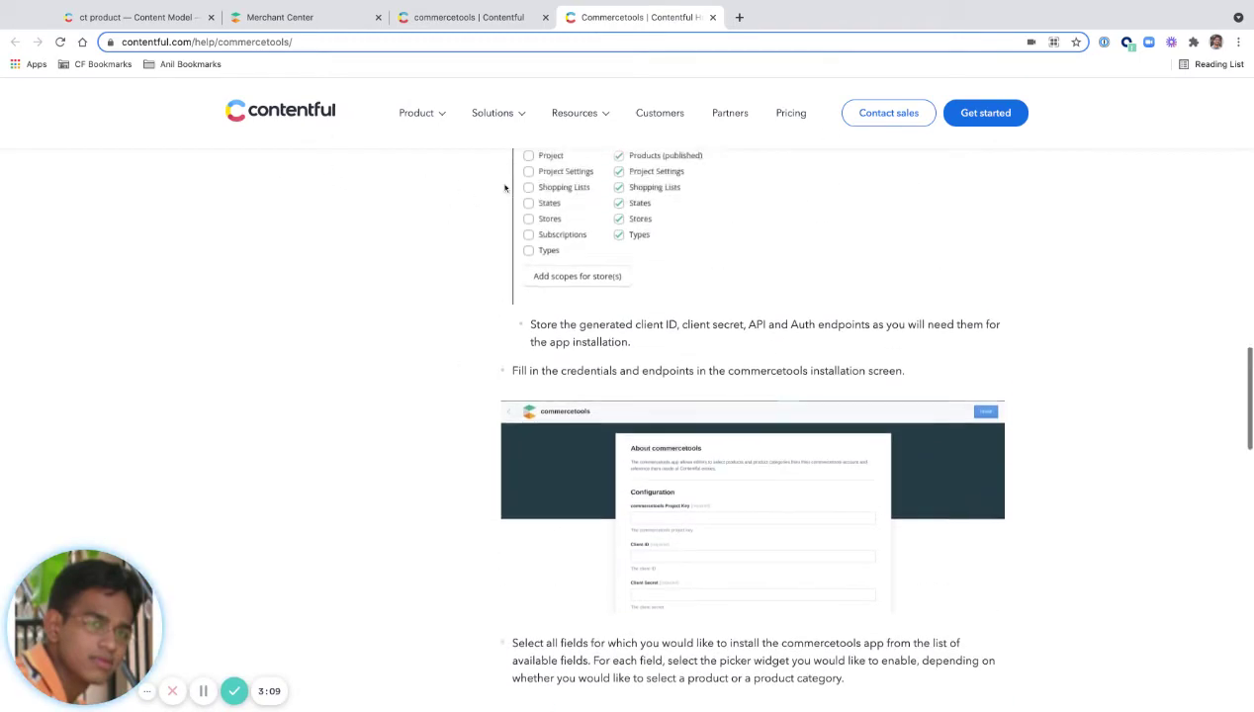
pyautogui.scroll(-4, 517, 378)
pyautogui.scroll(-3, 657, 454)
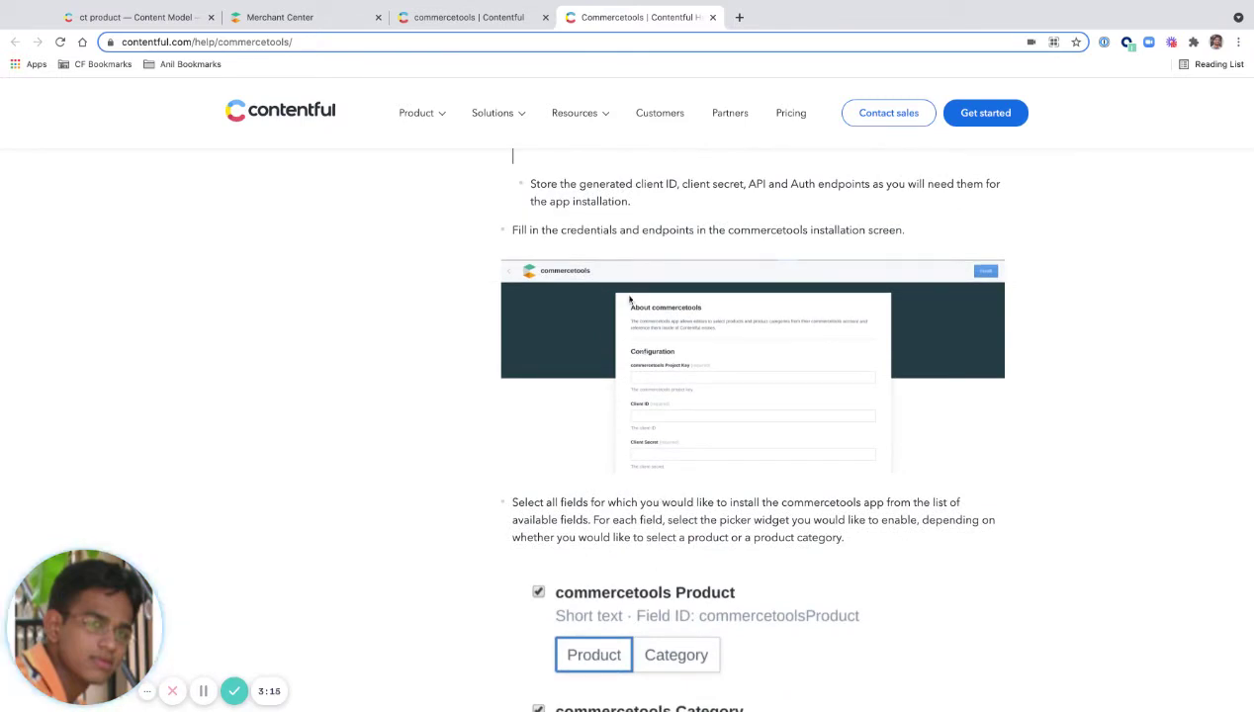
# Step: Return to the Contentful space and open its app management page
pyautogui.click(157, 17)
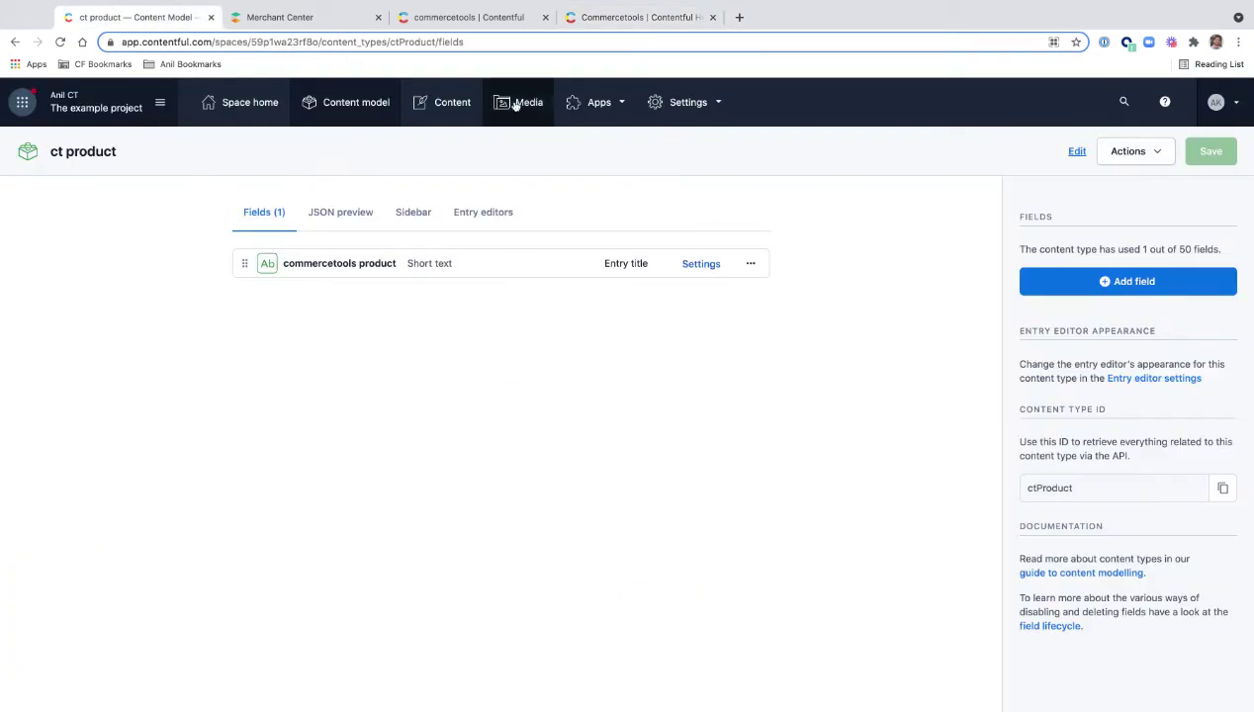
pyautogui.click(619, 101)
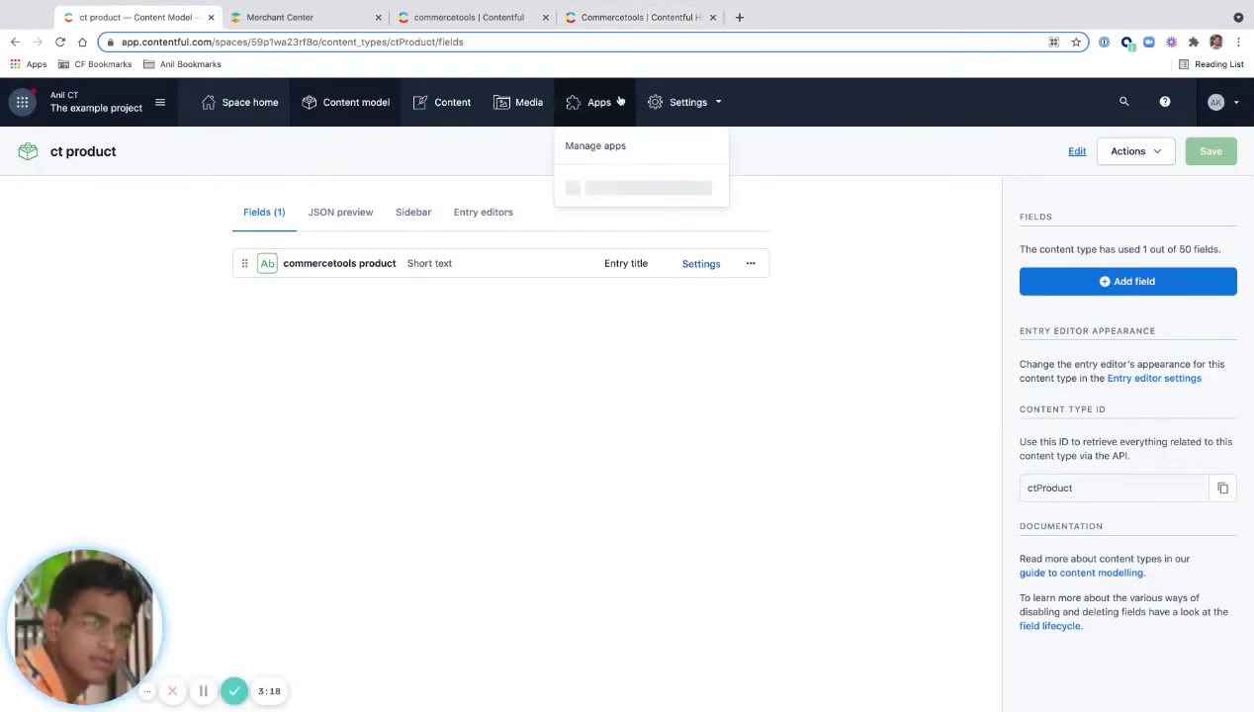
pyautogui.click(603, 147)
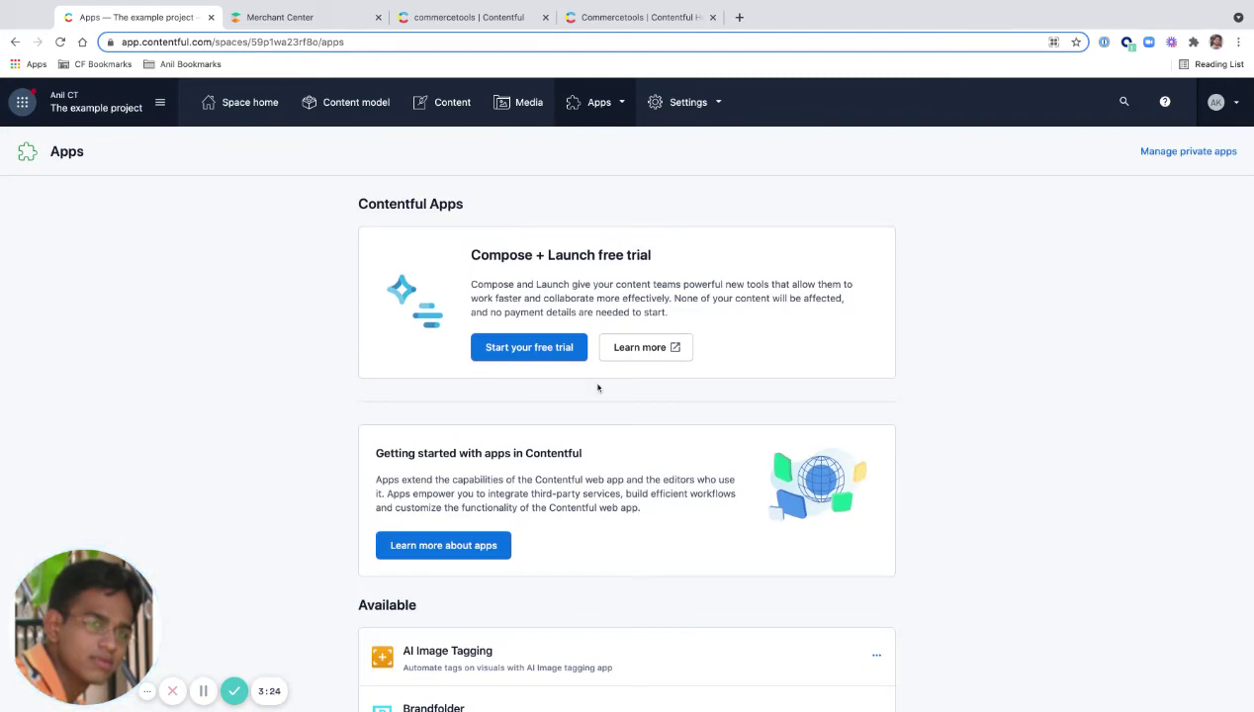
# Step: Find the commercetools app among the available apps, start its installation and authorize its access to the space
pyautogui.scroll(-12, 597, 388)
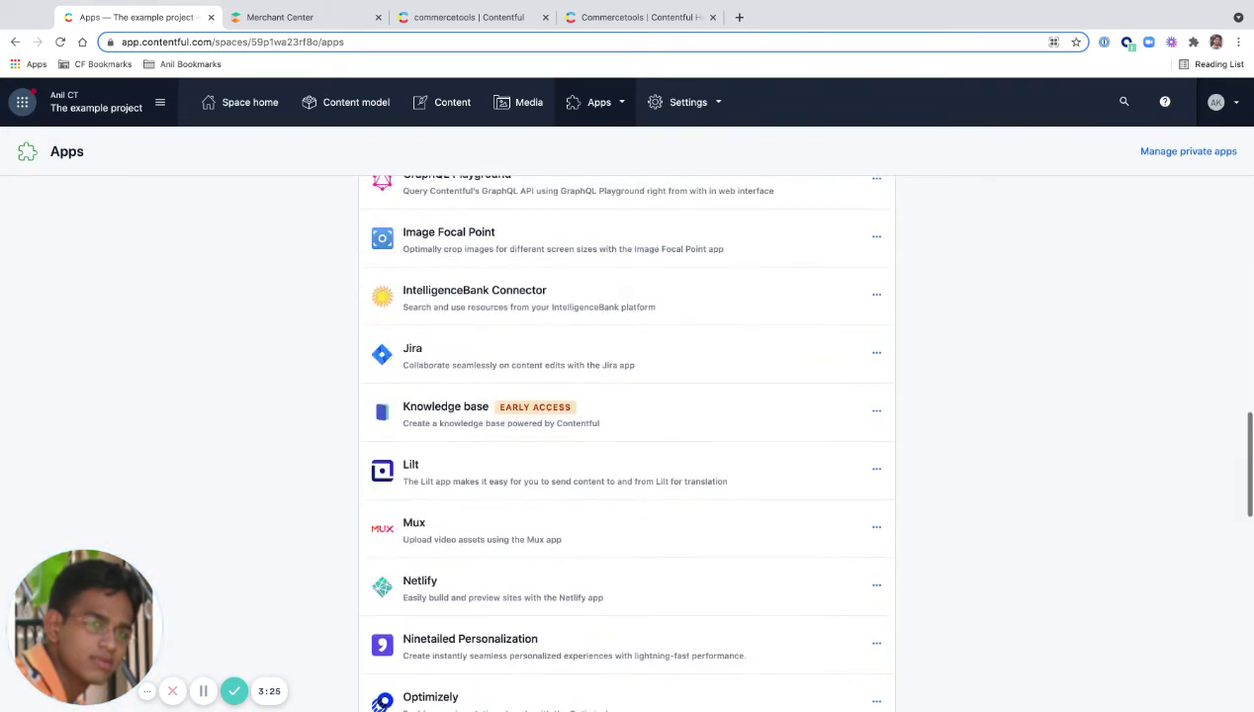
pyautogui.scroll(3, 627, 440)
pyautogui.scroll(-10, 627, 440)
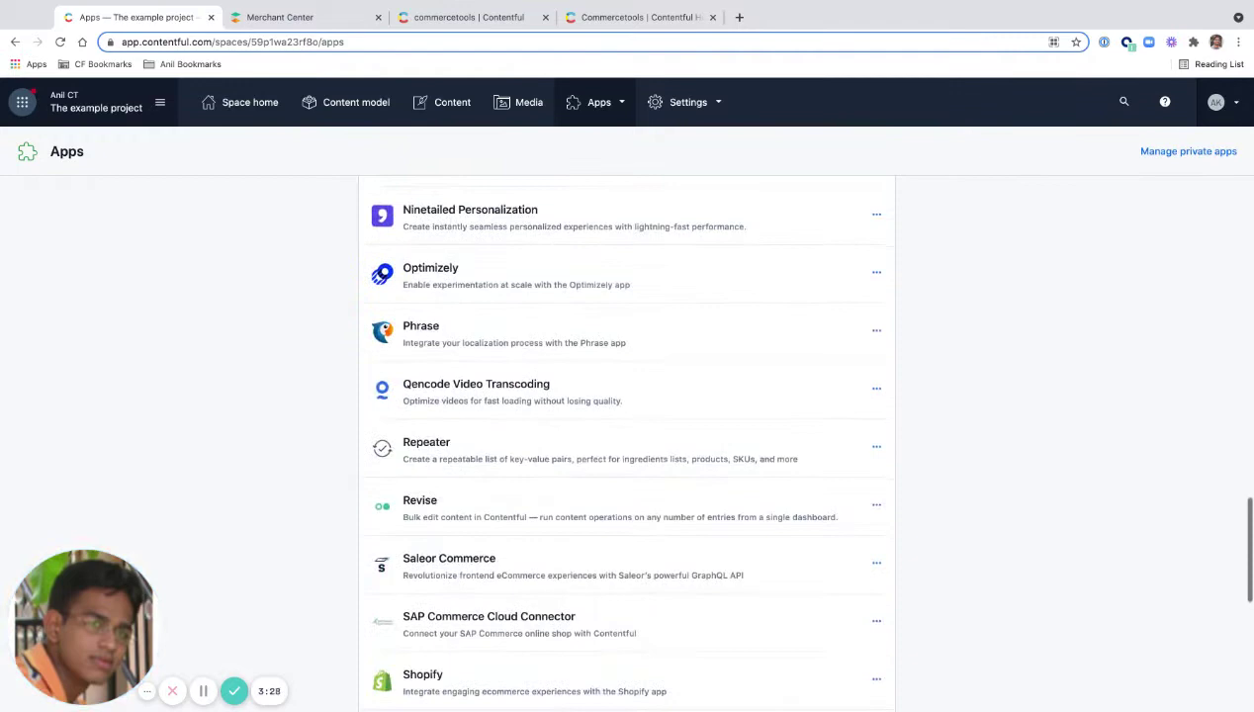
pyautogui.scroll(-2, 627, 440)
pyautogui.scroll(14, 627, 440)
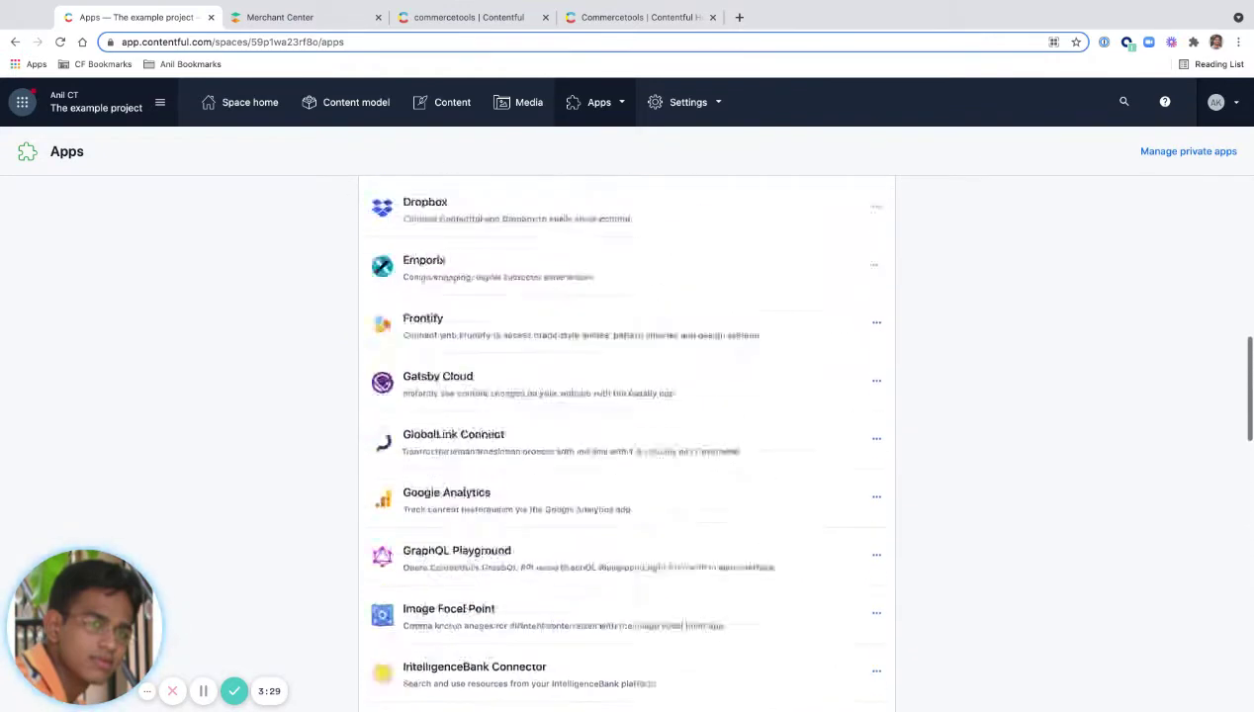
pyautogui.scroll(5, 842, 439)
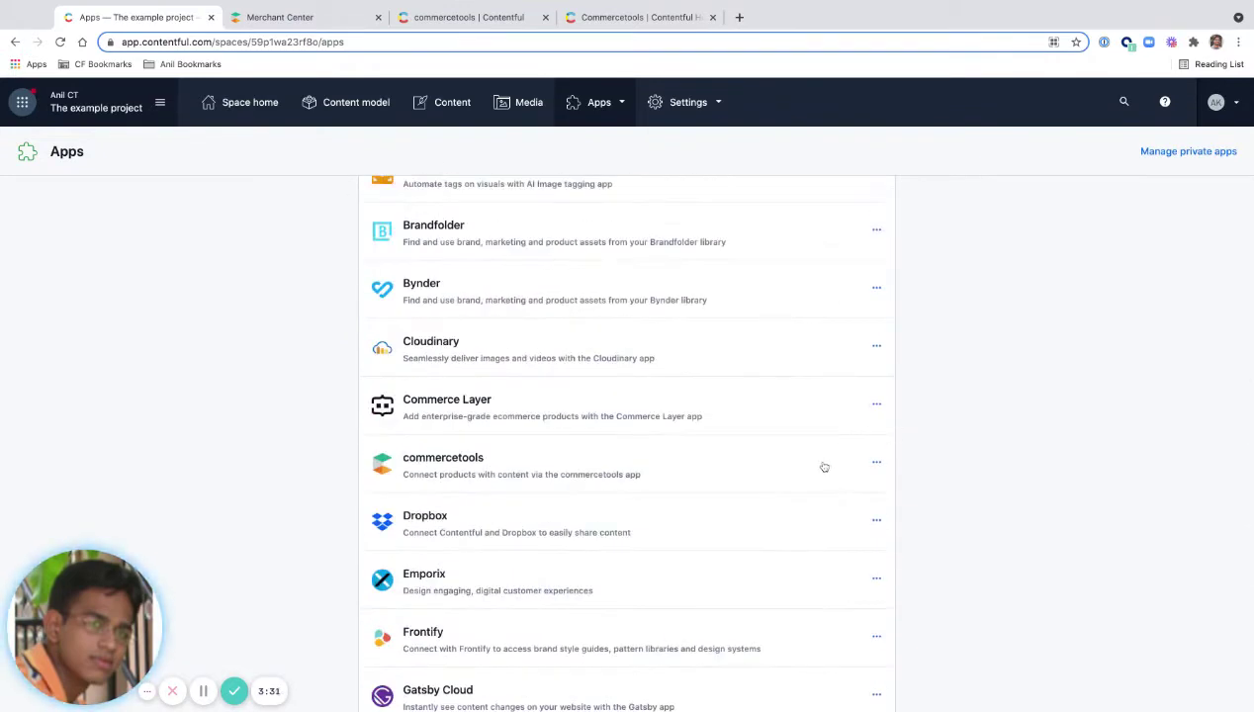
pyautogui.click(848, 464)
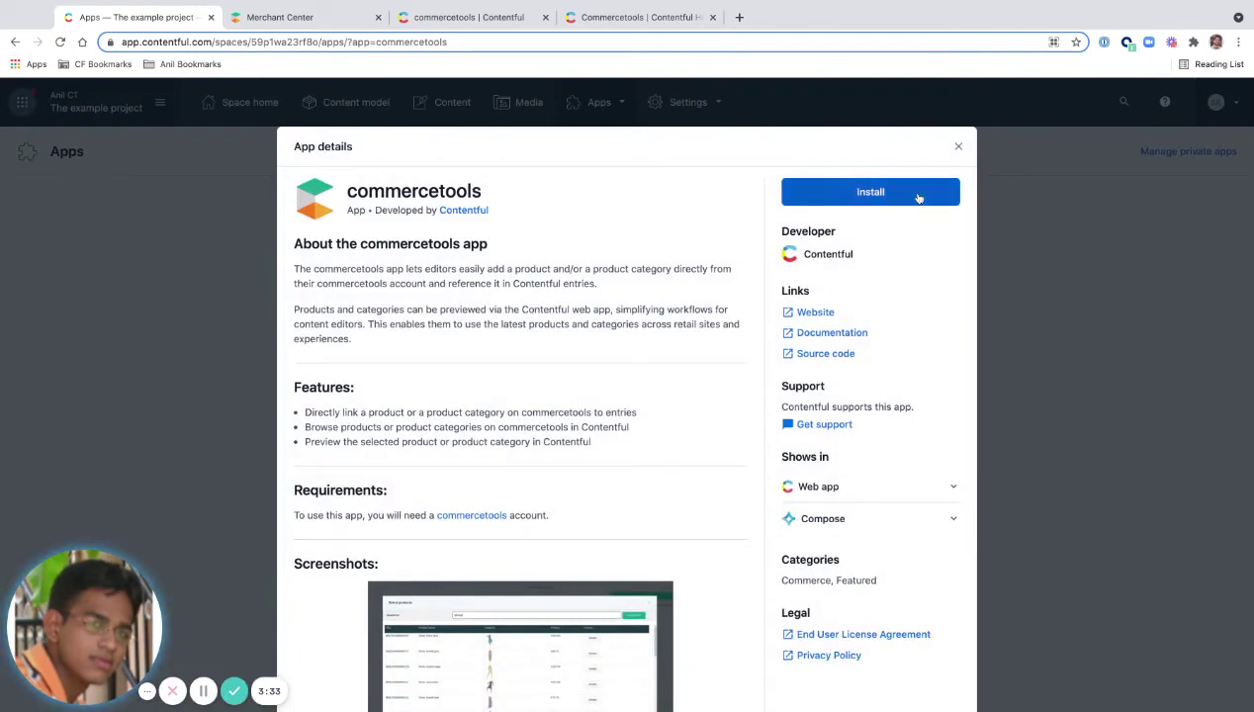
pyautogui.click(895, 198)
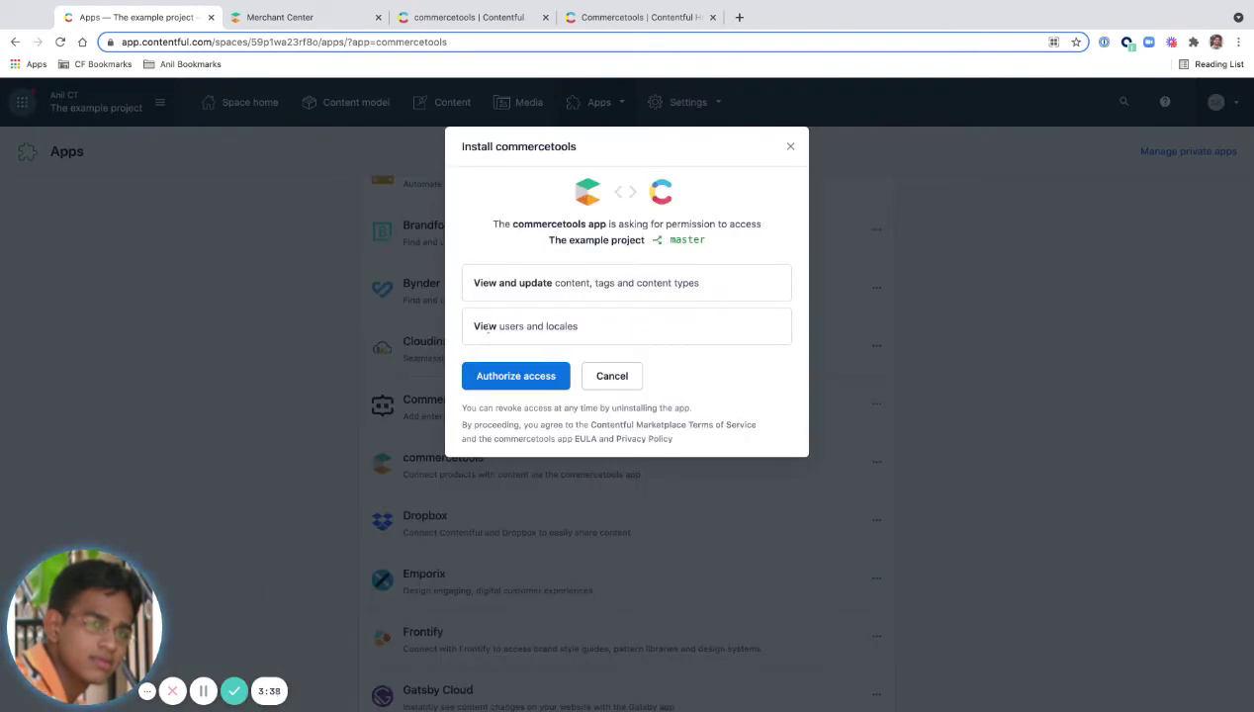
pyautogui.click(515, 380)
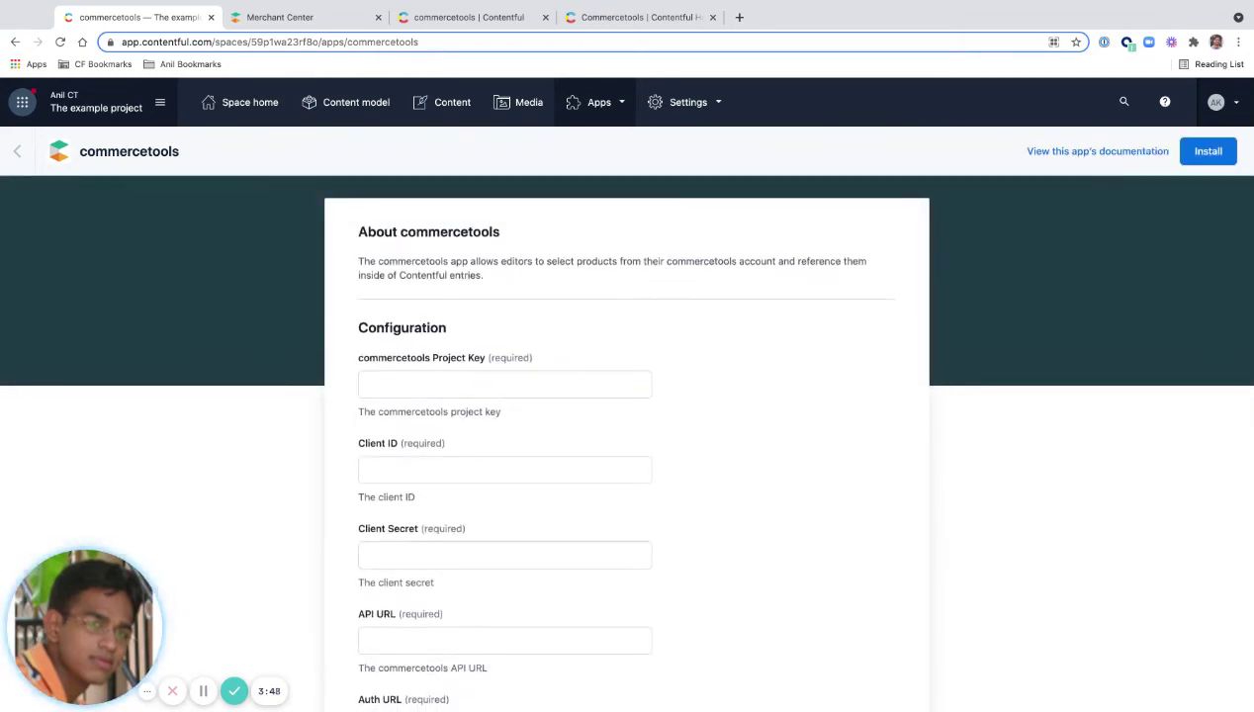
# Step: Look over the app's required configuration fields, including the project key, client ID, client secret and API URL
pyautogui.scroll(-3, 416, 327)
pyautogui.scroll(1, 396, 288)
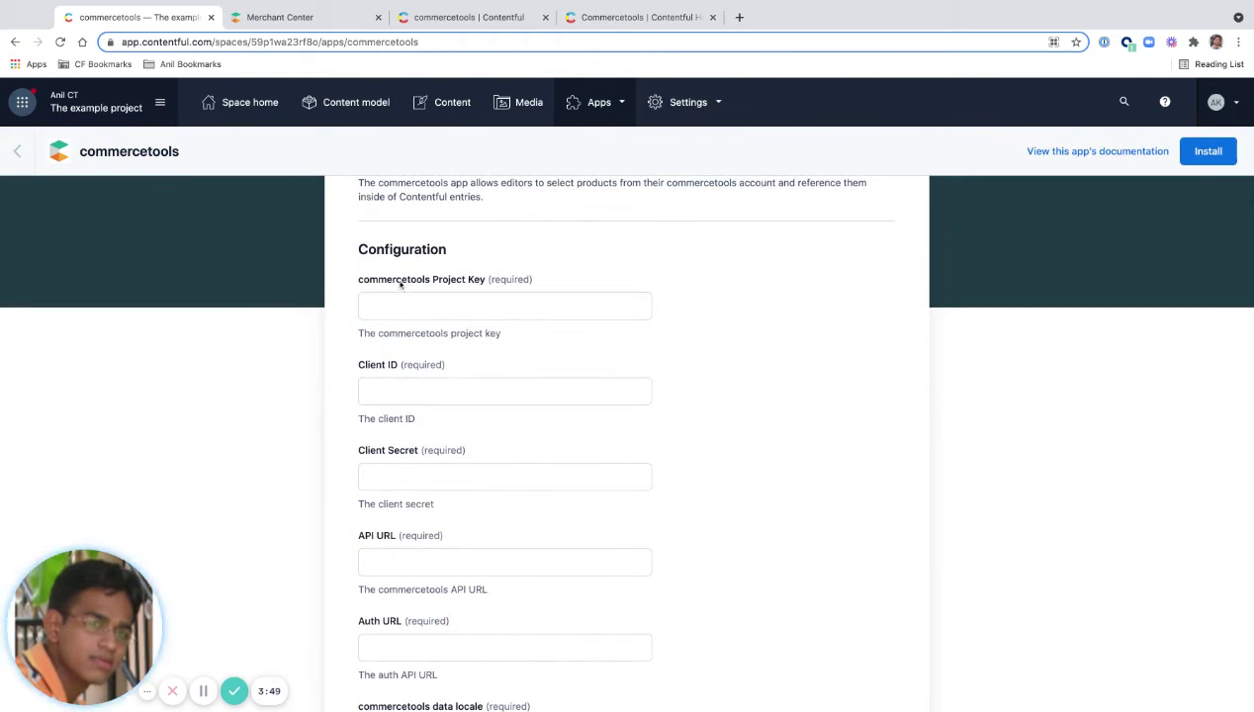
pyautogui.click(400, 285)
pyautogui.moveTo(368, 283); pyautogui.dragTo(367, 284)
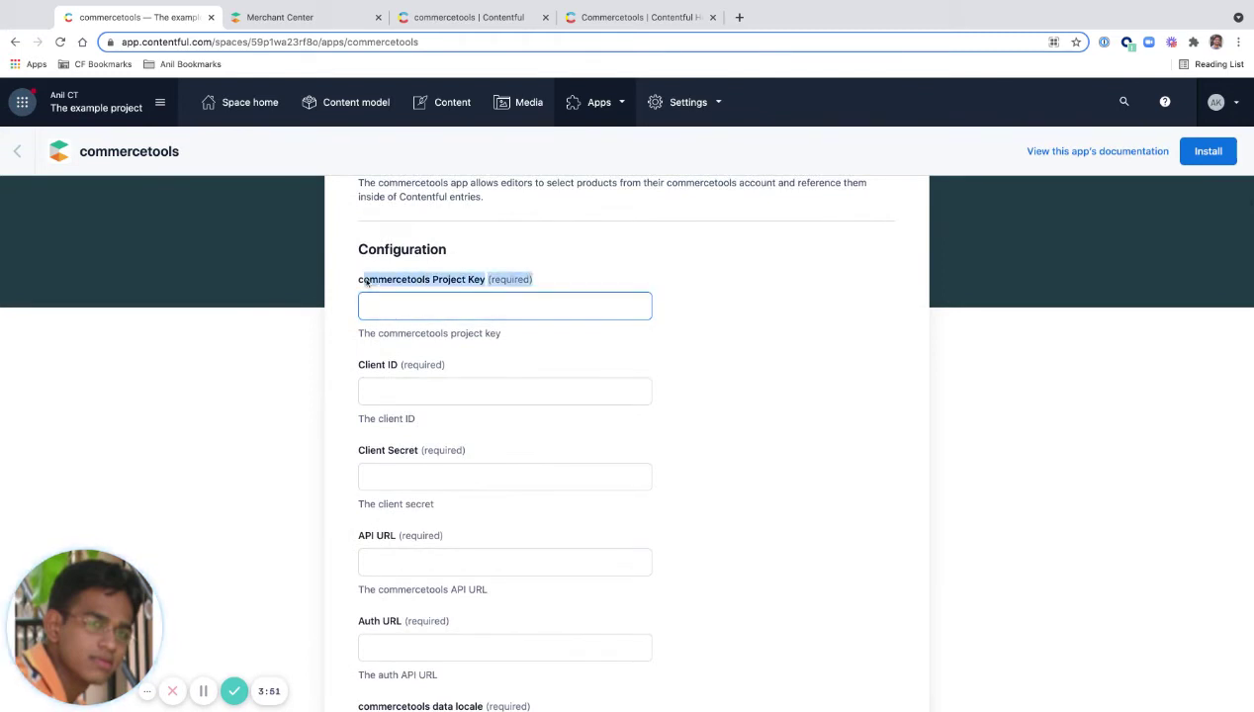
pyautogui.doubleClick(360, 366)
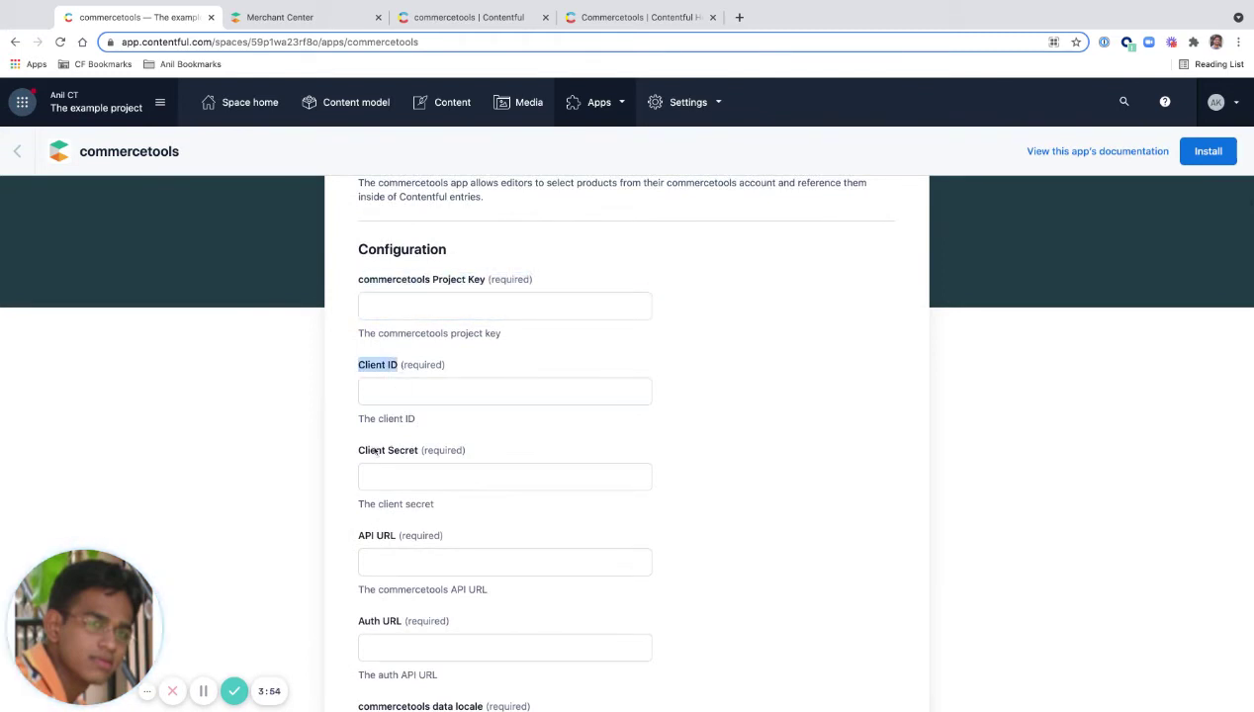
pyautogui.click(359, 540)
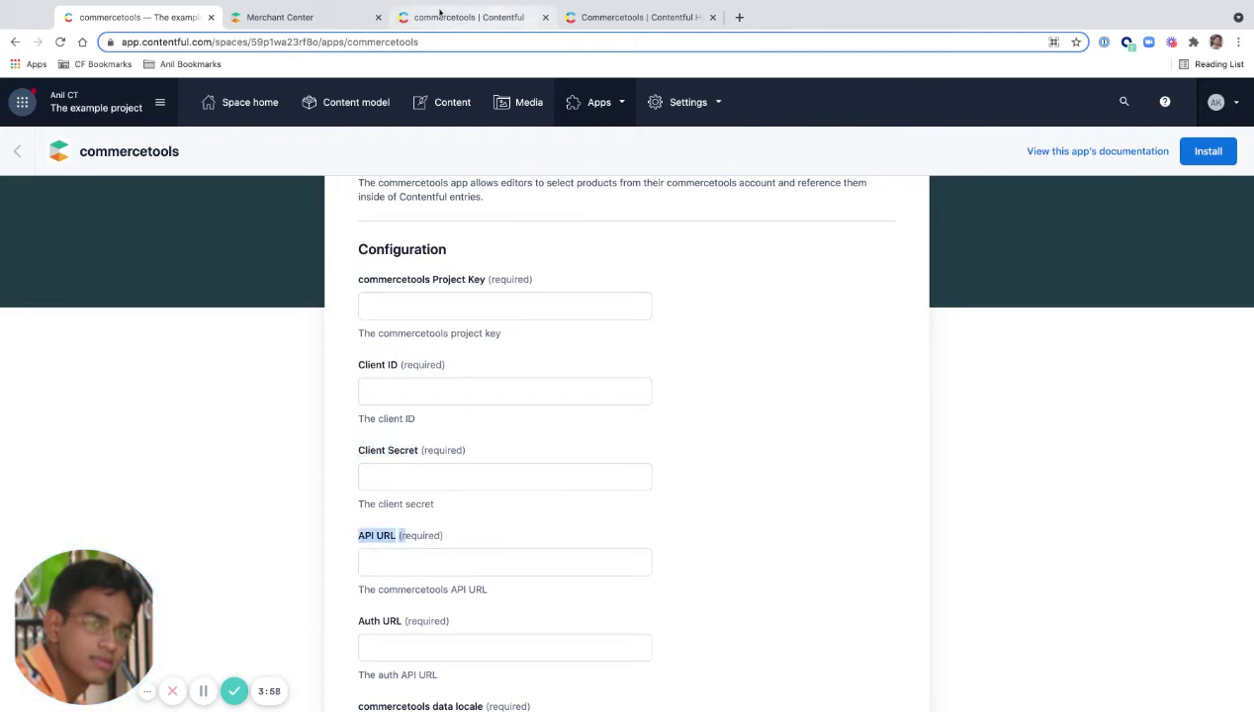
# Step: Copy the project key from the API client details in Merchant Center into the app's commercetools Project Key field in Contentful
pyautogui.click(336, 19)
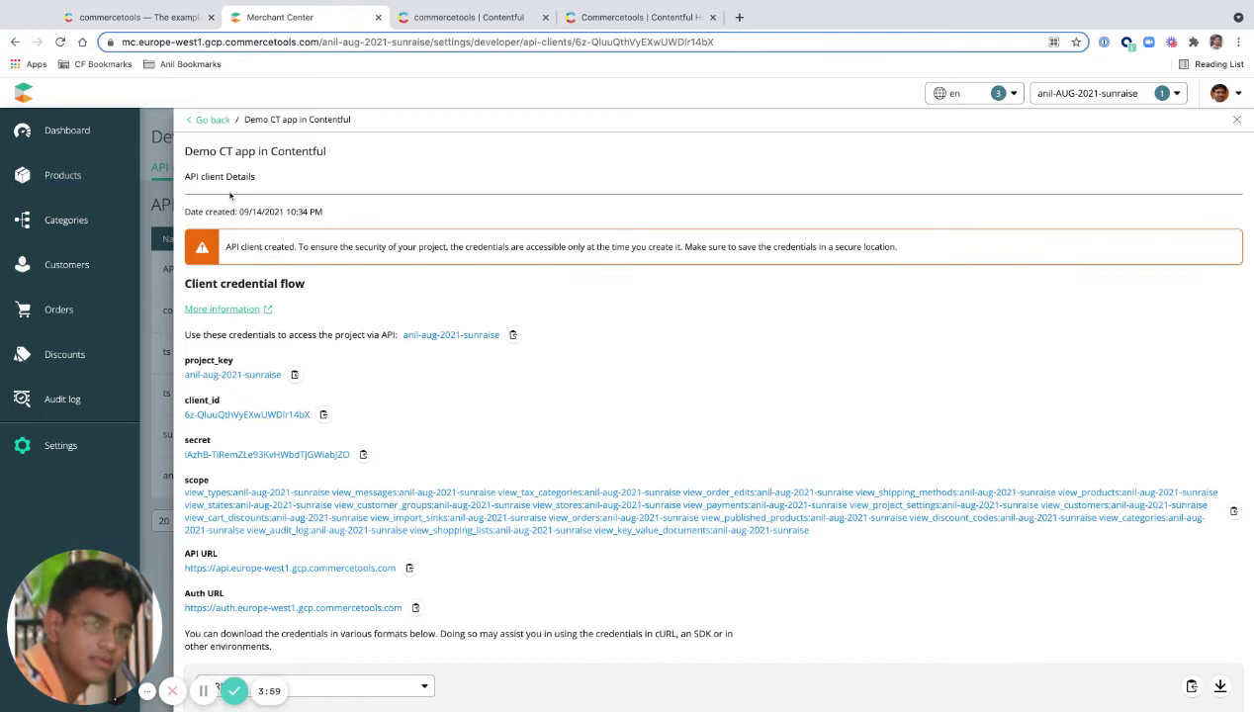
pyautogui.click(513, 337)
pyautogui.click(146, 19)
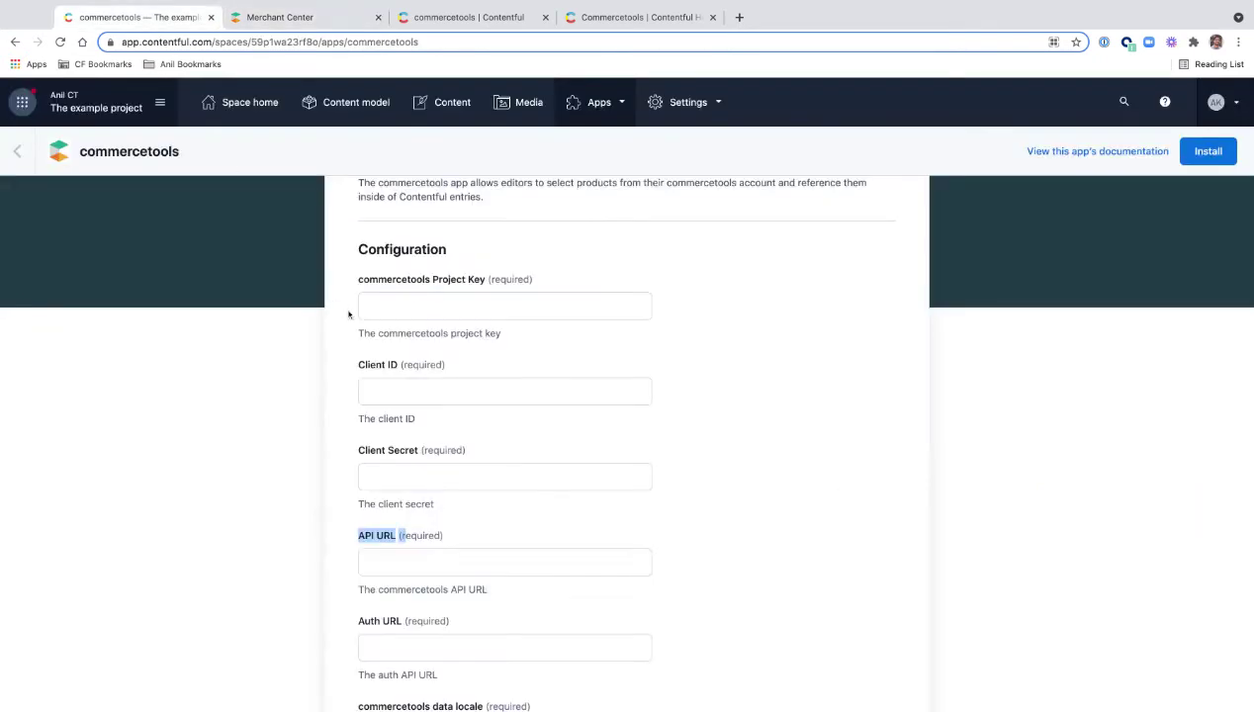
pyautogui.click(393, 310)
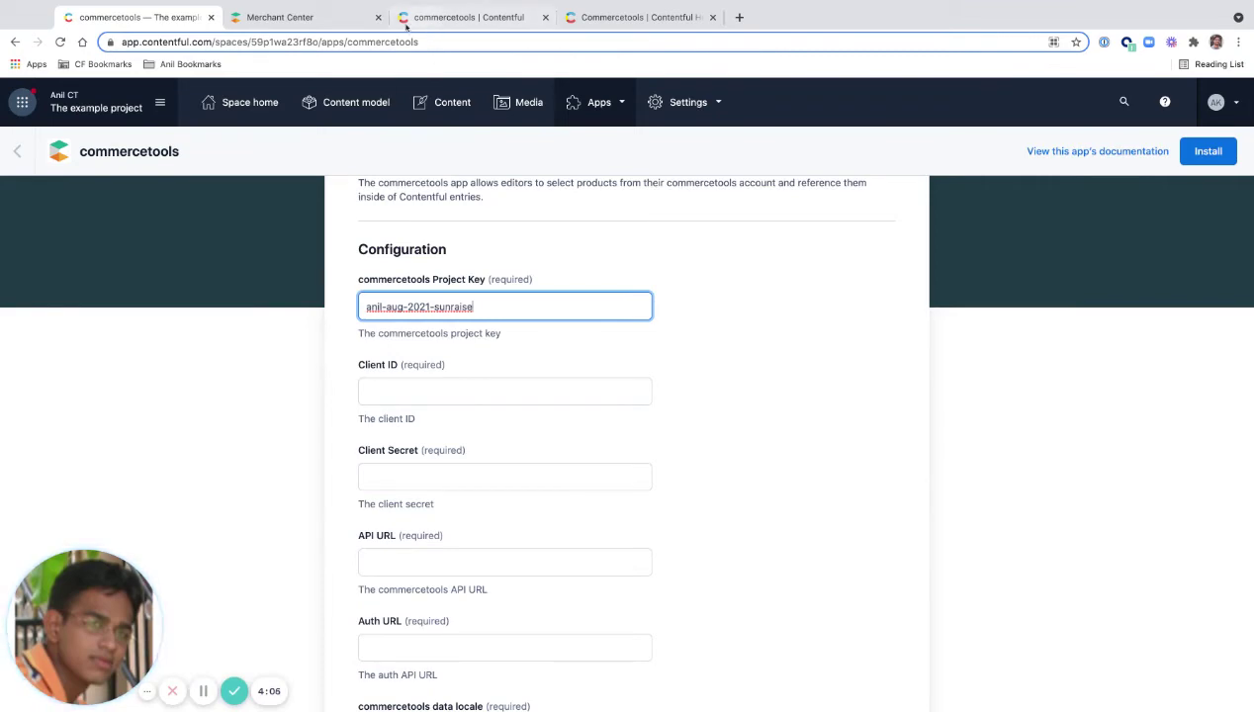
# Step: Copy the client ID from the Merchant Center API client details into the app's Client ID field in Contentful
pyautogui.click(350, 18)
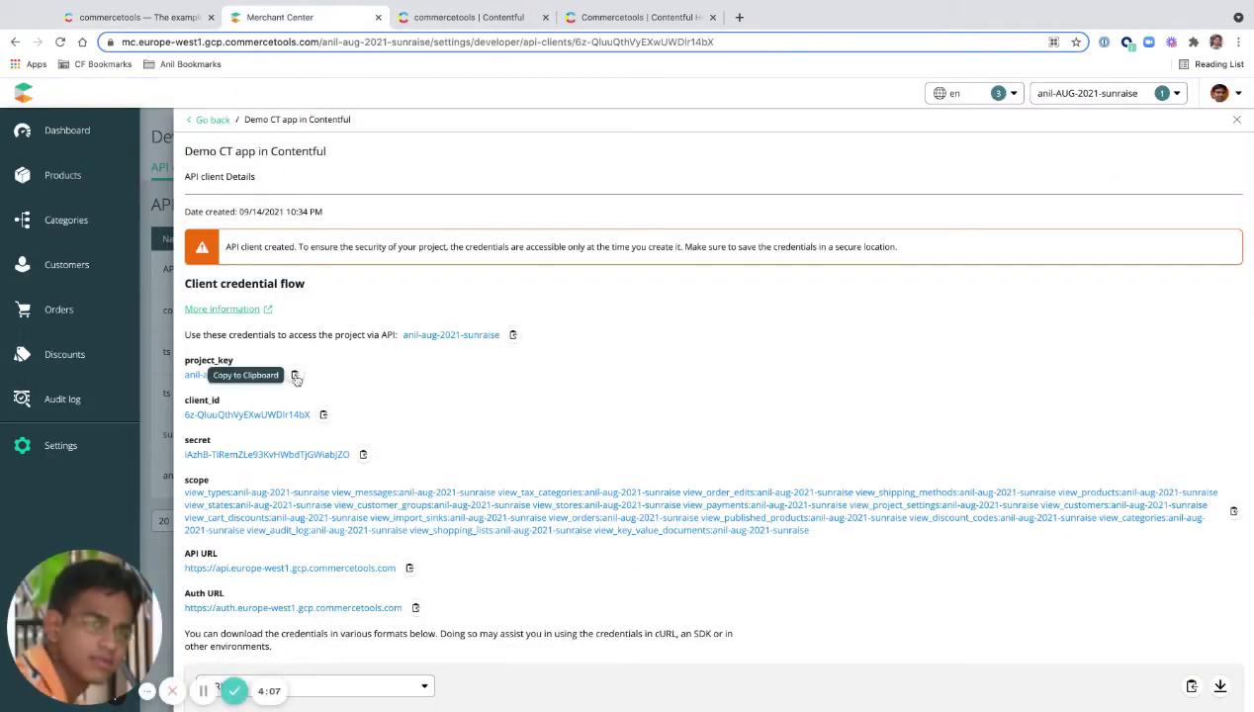
pyautogui.click(323, 416)
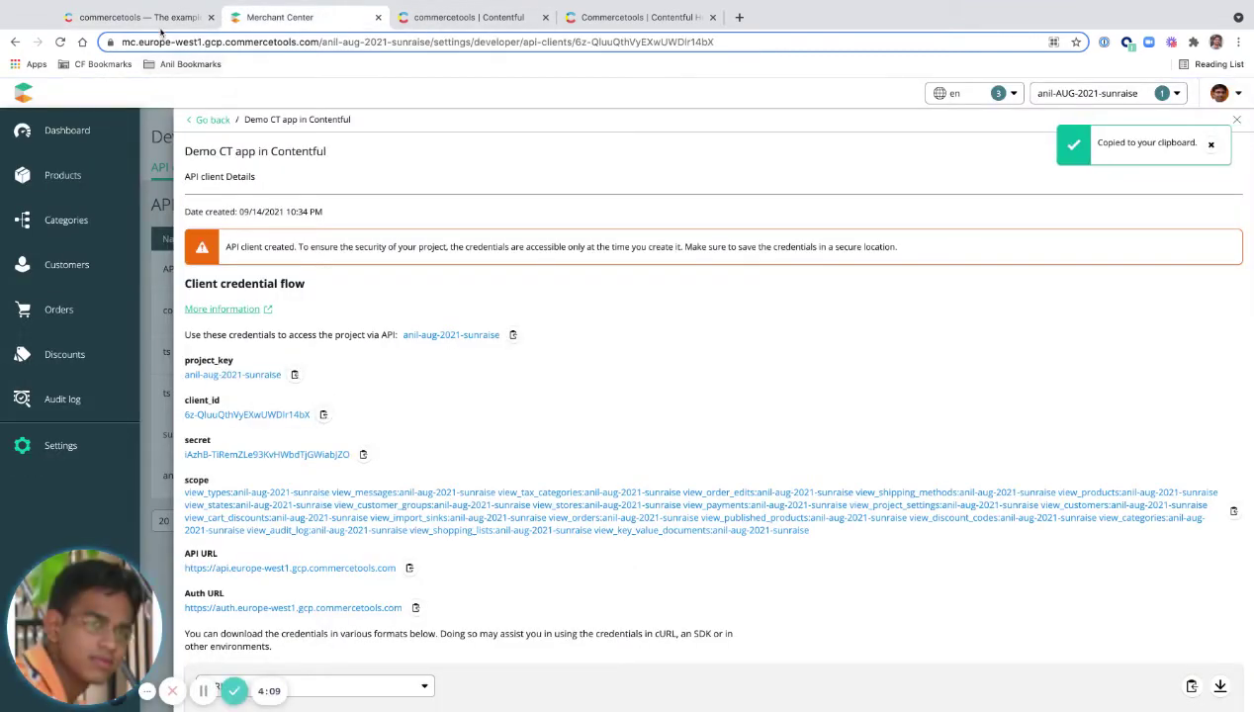
pyautogui.hotkey('ctrl', 'shift', 'Tab')
pyautogui.click(418, 403)
pyautogui.press('super+v')
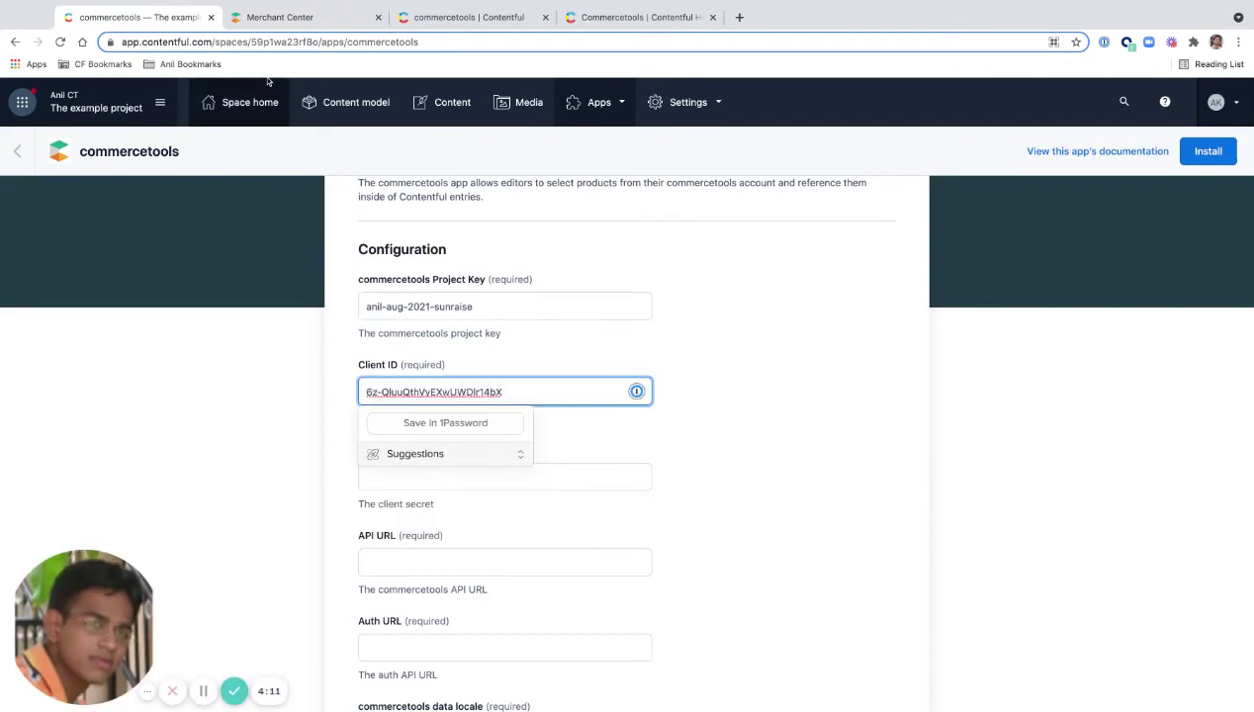
# Step: Copy the API client's secret from Merchant Center into the app's Client Secret field in Contentful
pyautogui.click(301, 19)
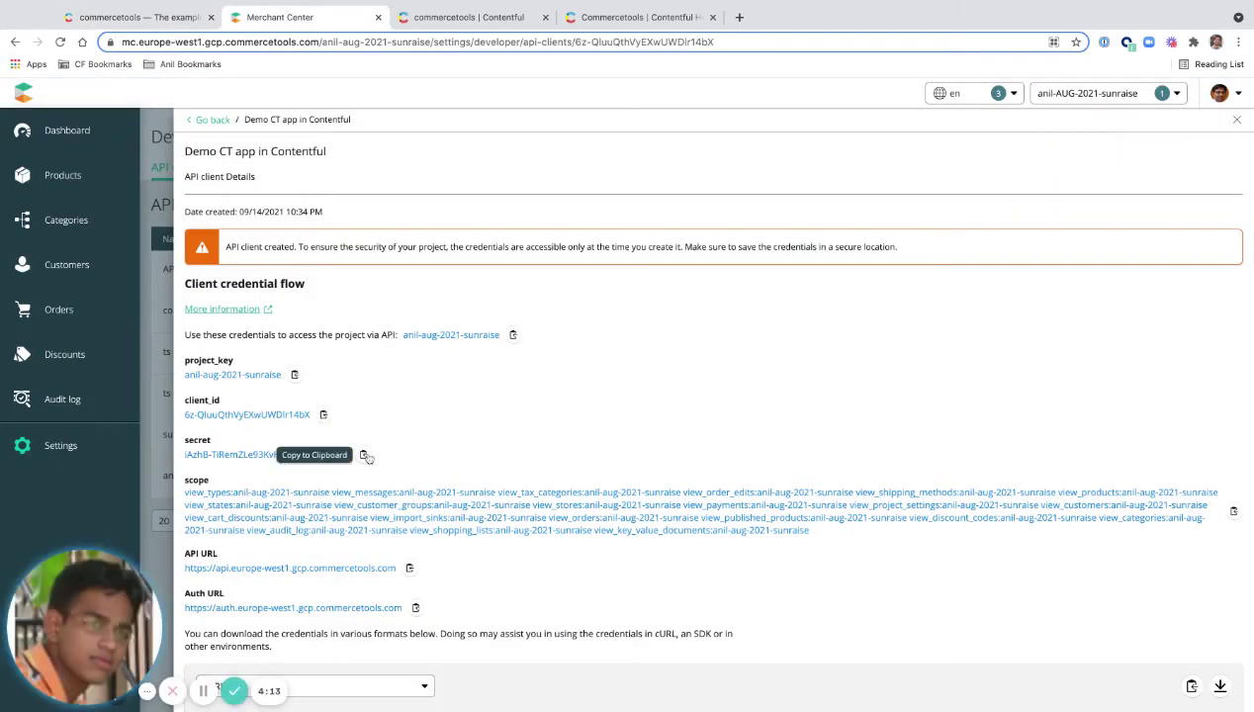
pyautogui.click(363, 454)
pyautogui.click(158, 30)
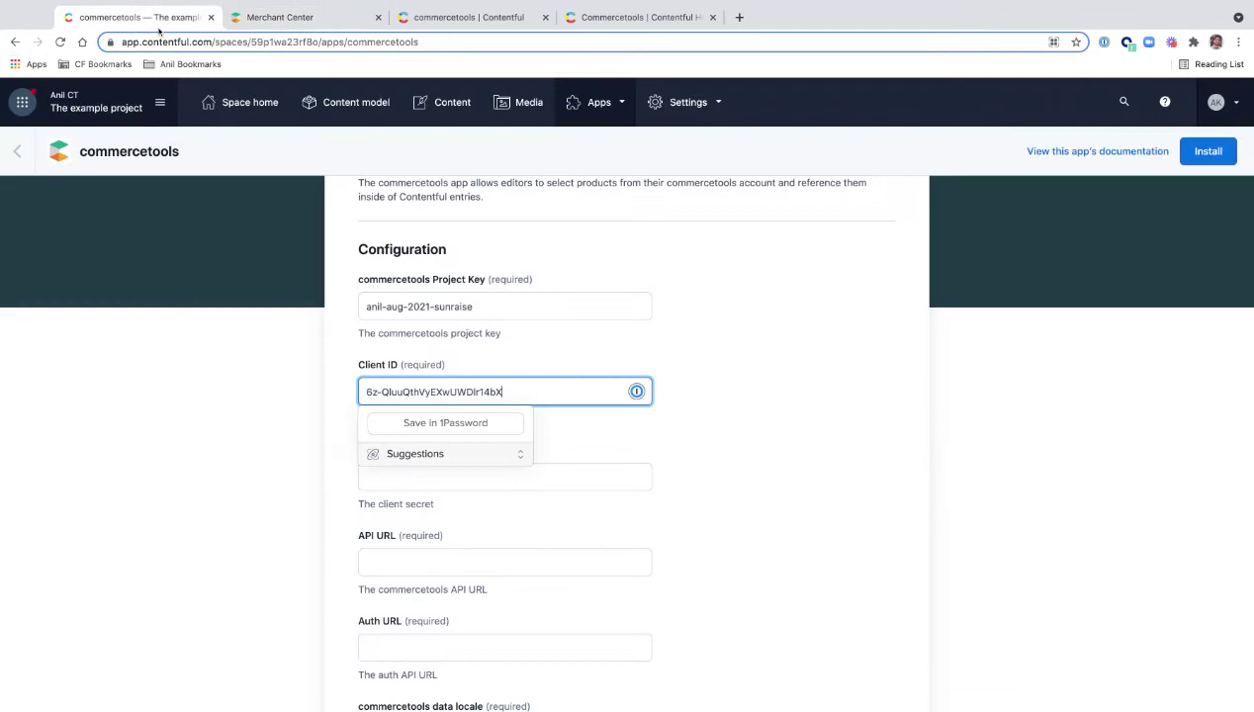
pyautogui.click(587, 485)
pyautogui.press('super+v')
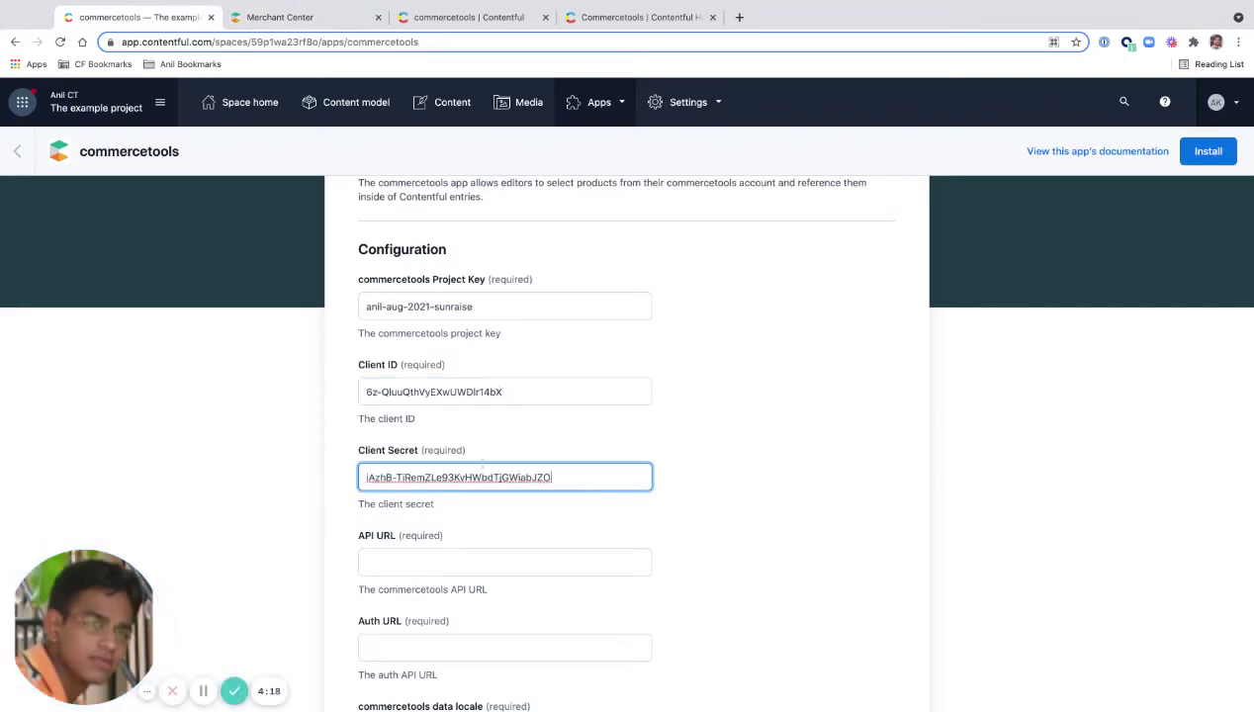
pyautogui.click(308, 19)
pyautogui.scroll(-2, 314, 310)
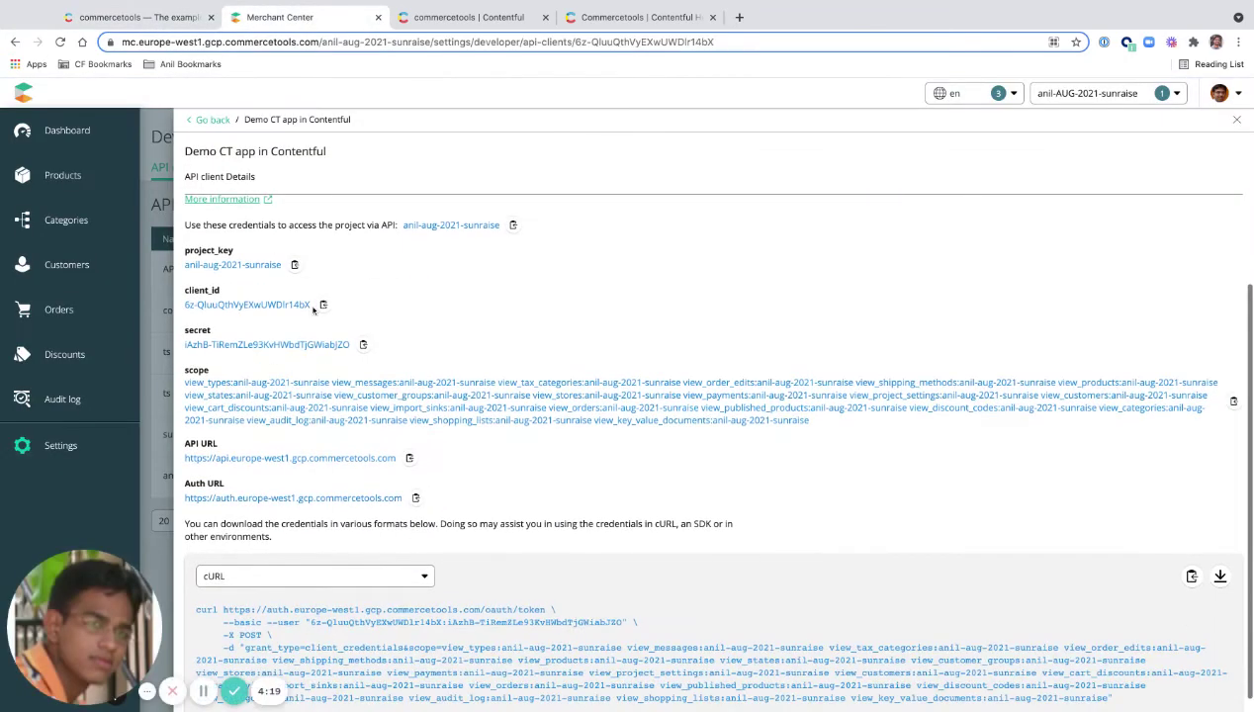
pyautogui.click(409, 458)
pyautogui.click(181, 22)
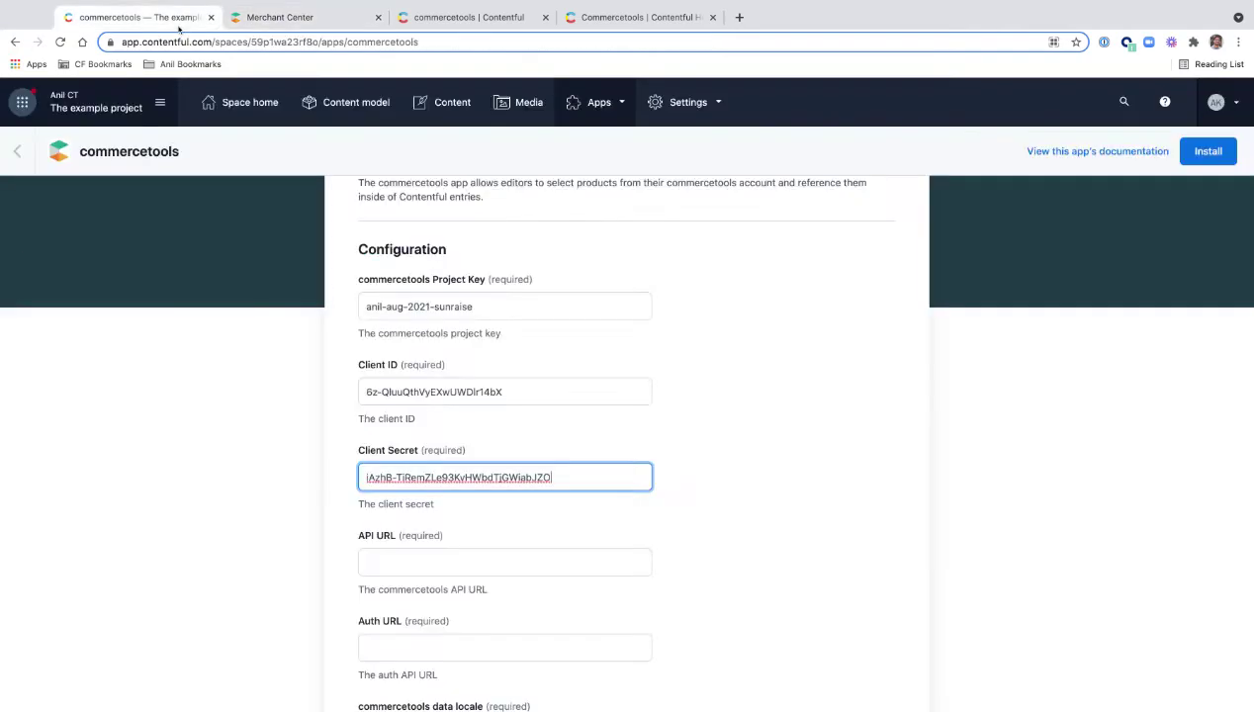
pyautogui.click(389, 557)
pyautogui.press('super+v')
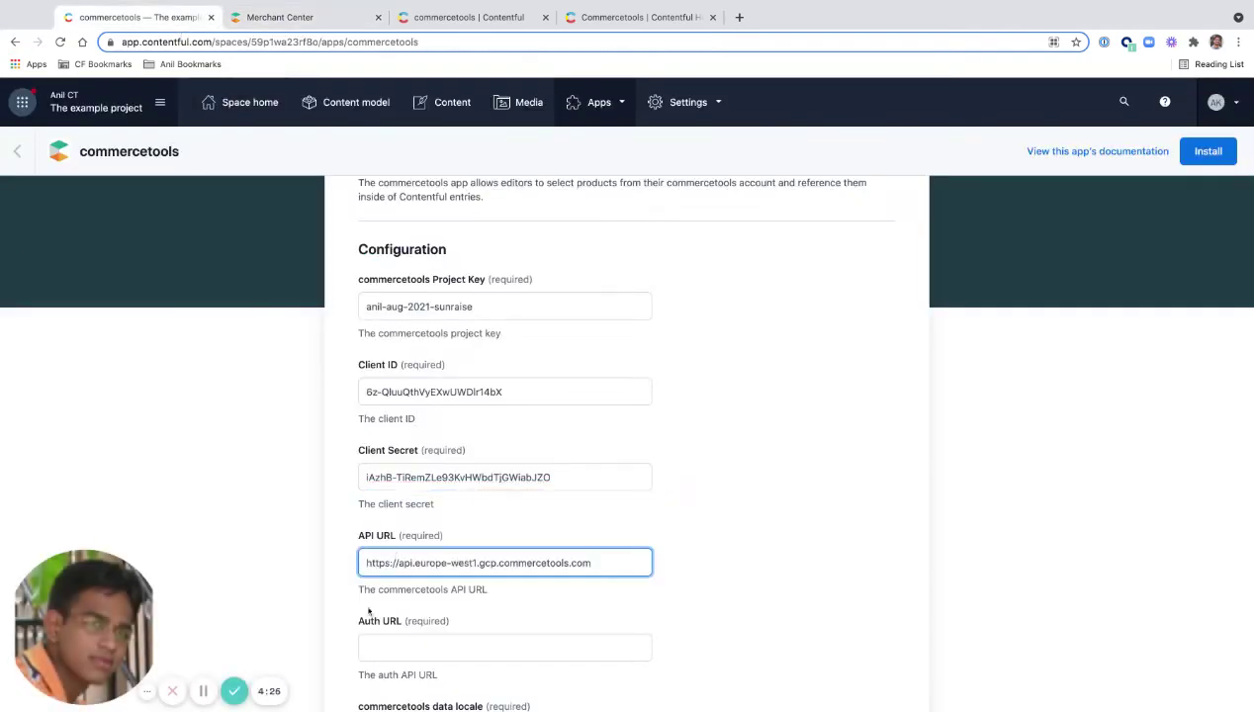
pyautogui.click(287, 17)
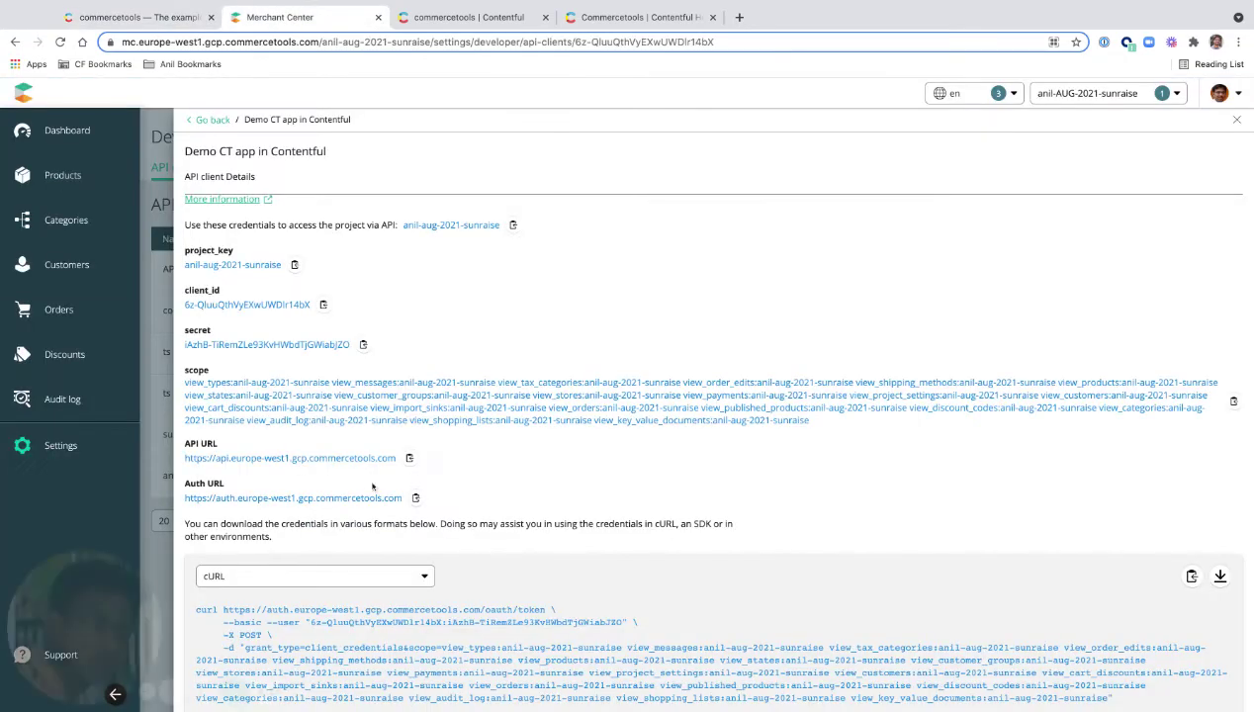
pyautogui.click(416, 500)
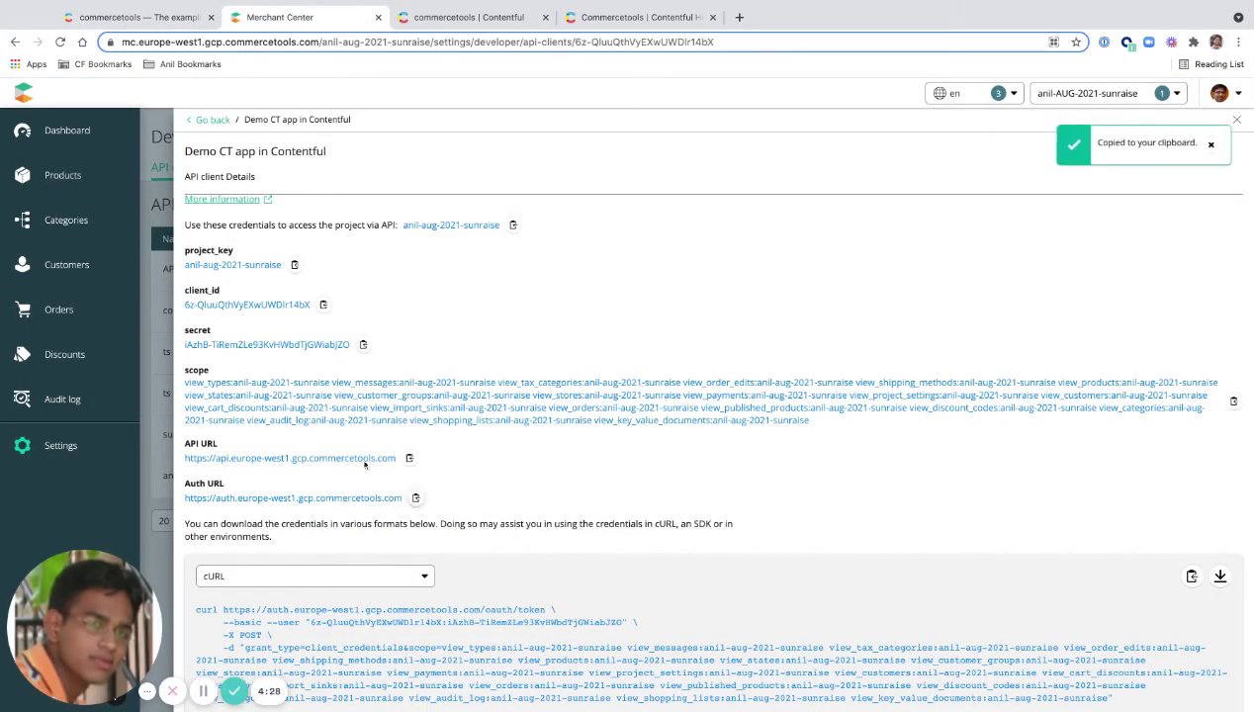
pyautogui.click(182, 19)
pyautogui.scroll(-3, 382, 555)
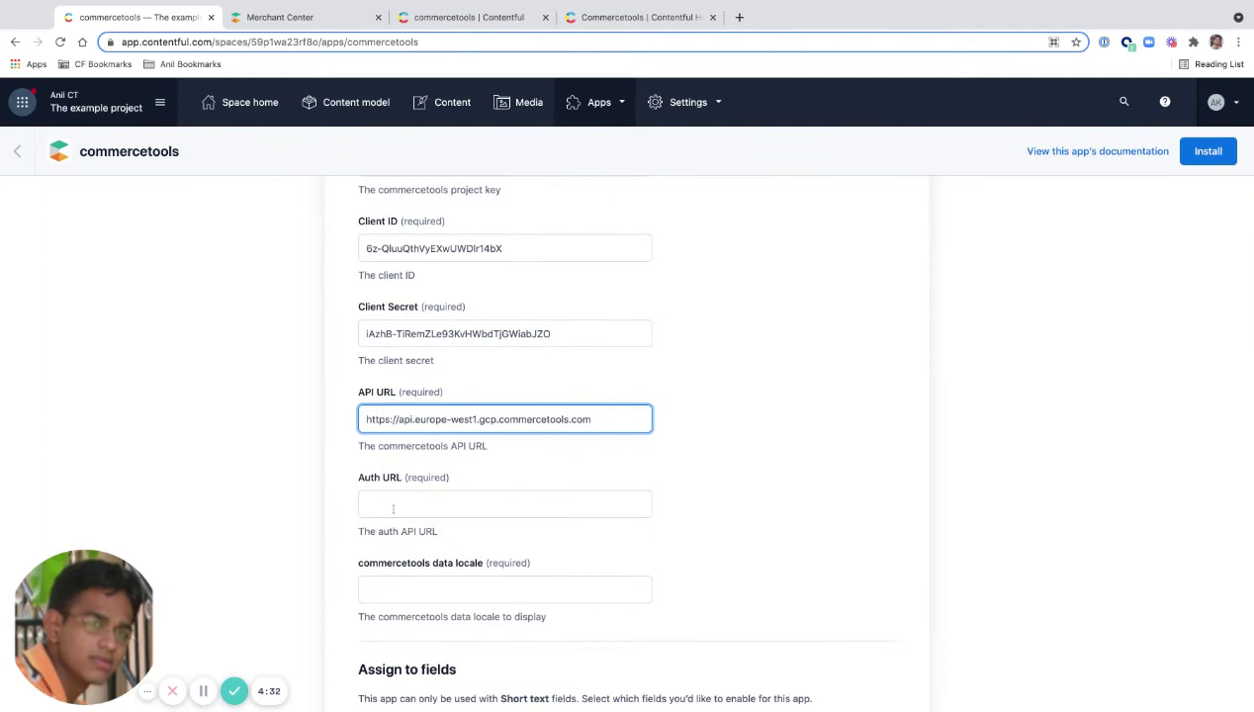
pyautogui.click(393, 508)
pyautogui.hotkey('ctrl', 'v')
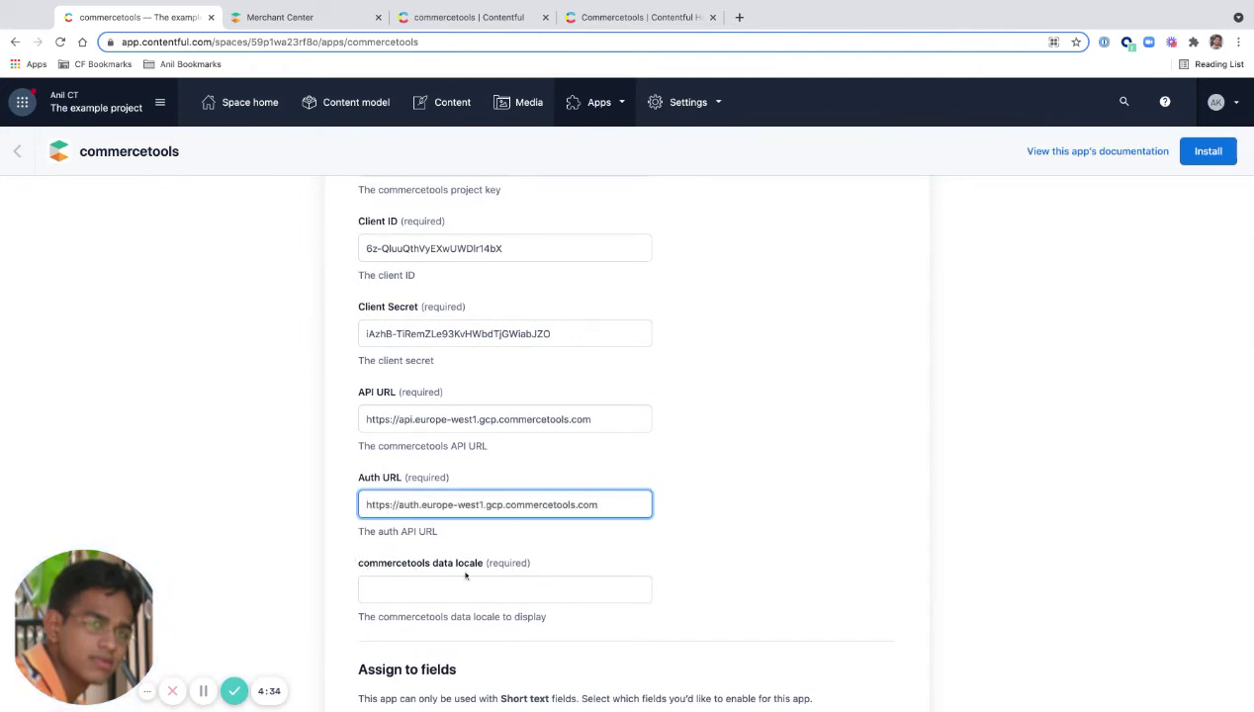
# Step: Set the commercetools data locale to en and check the available languages in the Merchant Center project settings
pyautogui.click(465, 585)
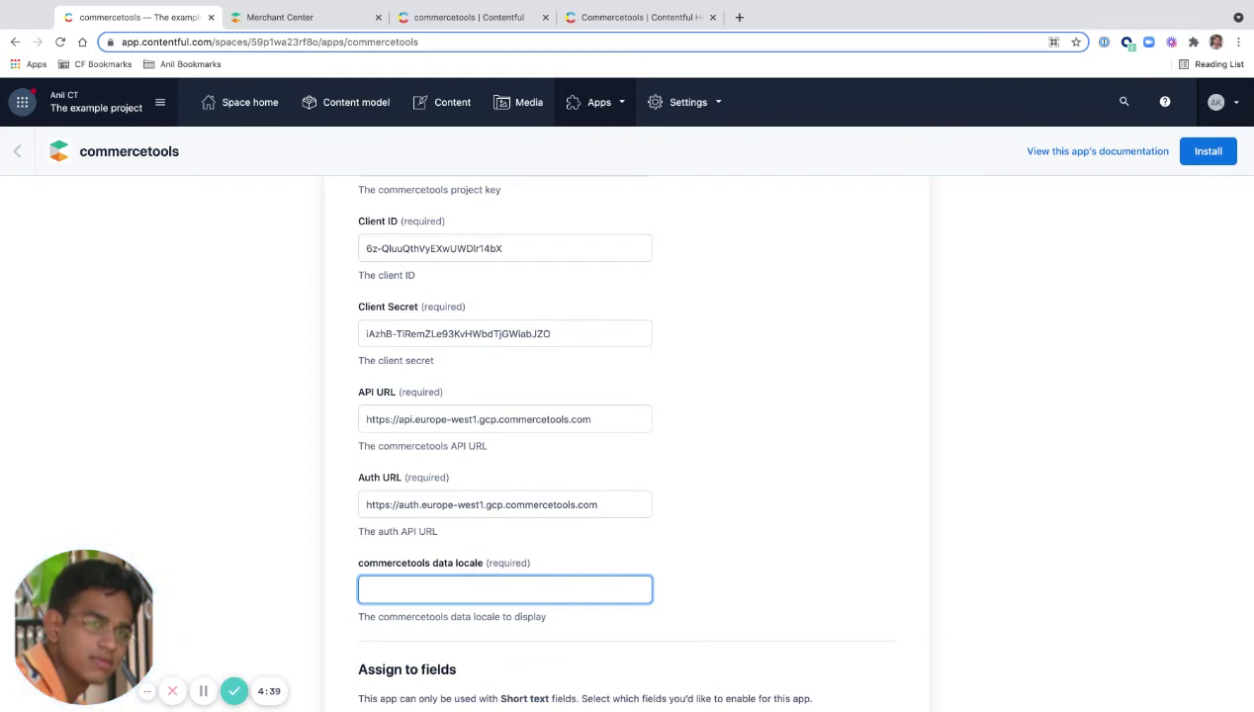
pyautogui.write('en')
pyautogui.click(321, 18)
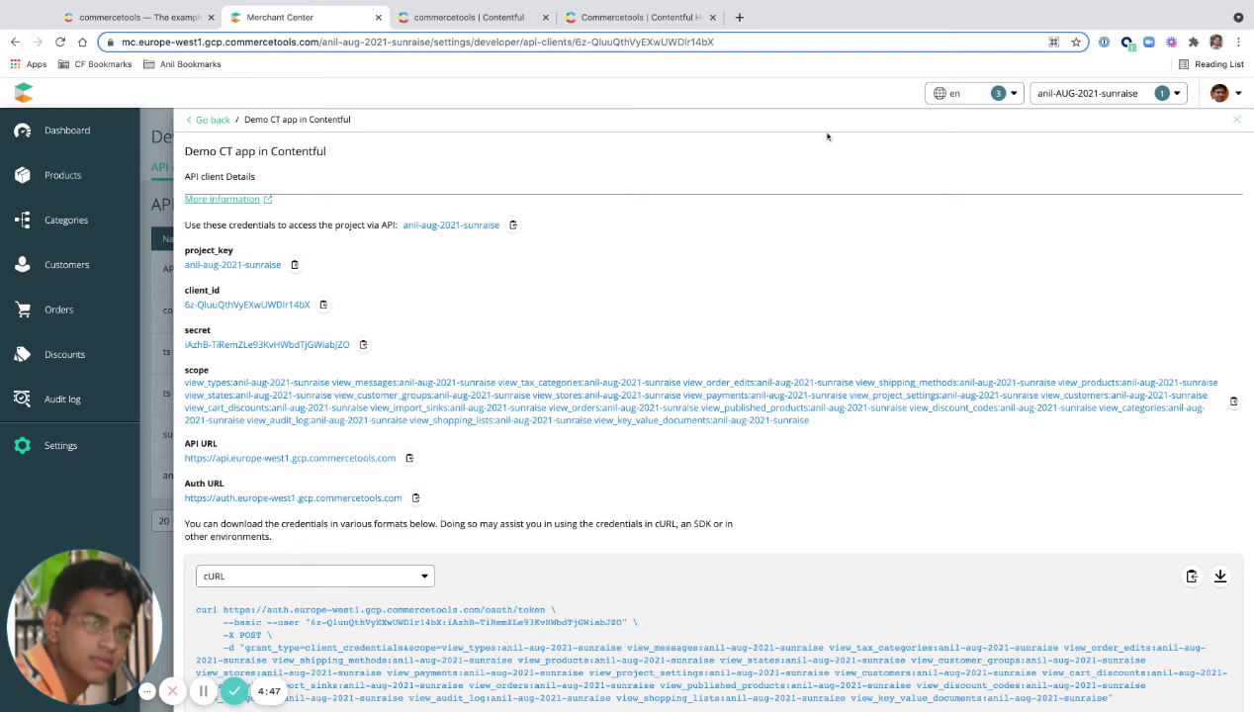
pyautogui.press('Escape')
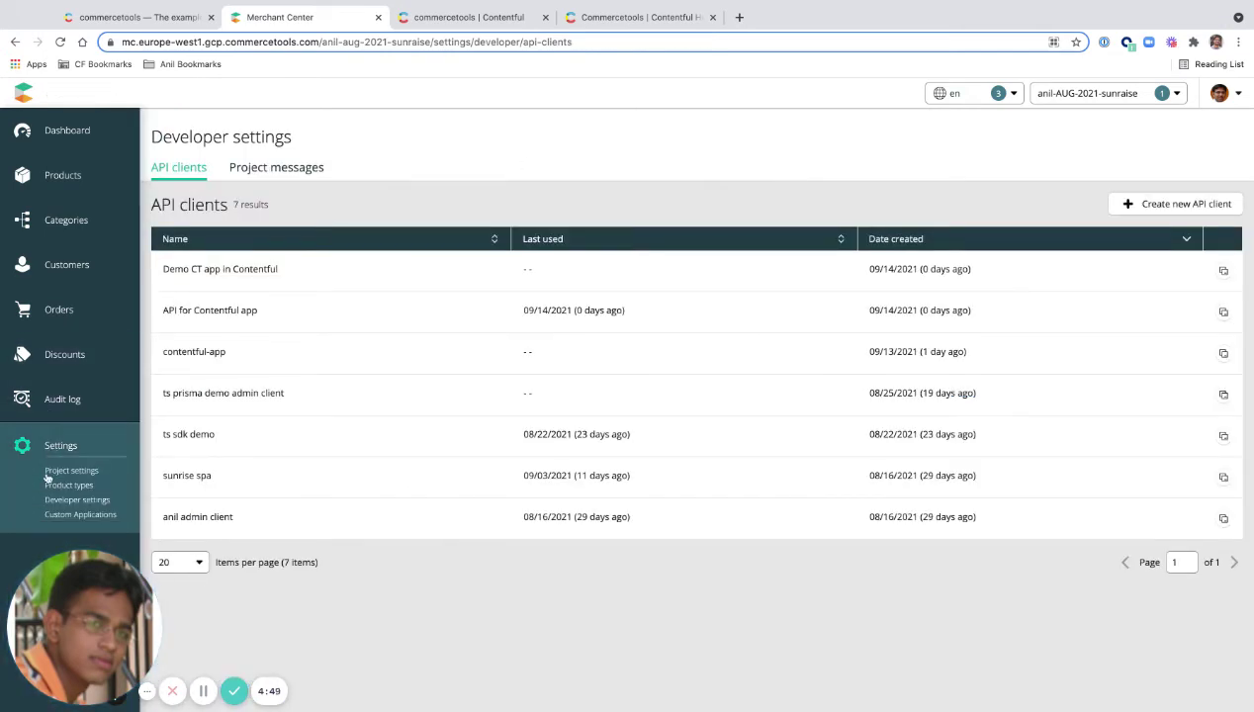
pyautogui.click(55, 473)
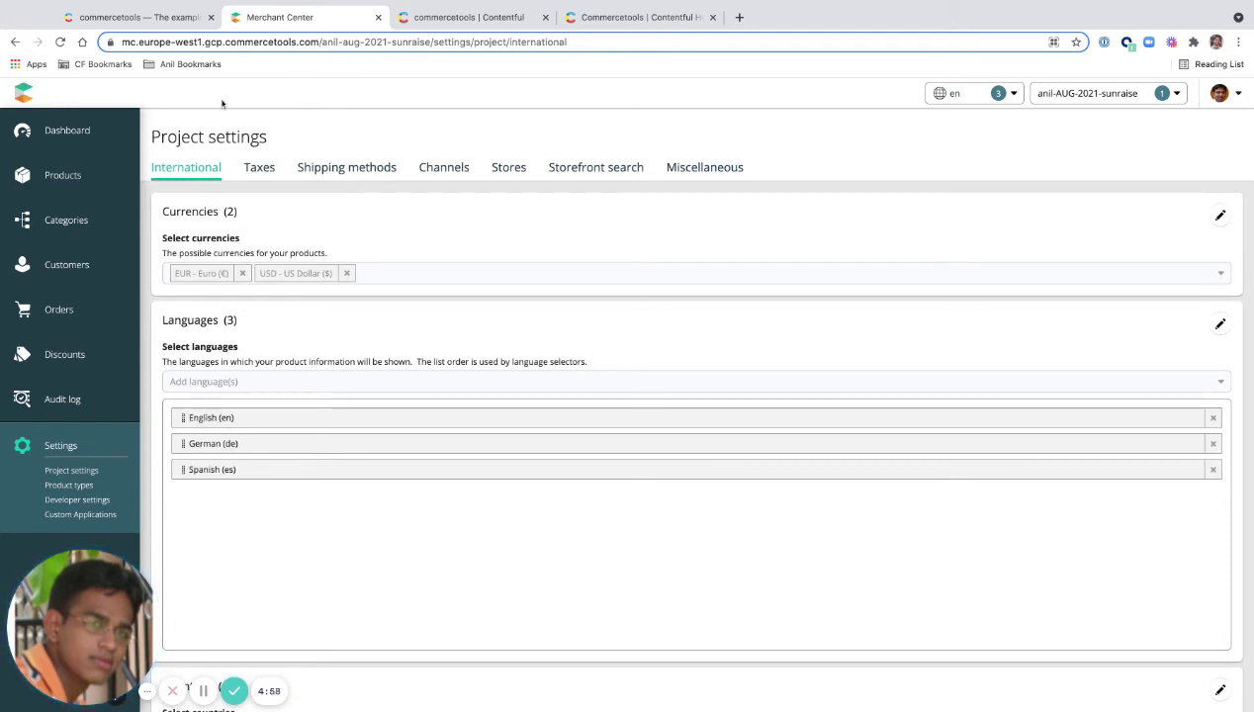
# Step: Return to the app configuration in Contentful and examine the short text fields listed under Assign to fields
pyautogui.click(148, 17)
pyautogui.scroll(-5, 450, 625)
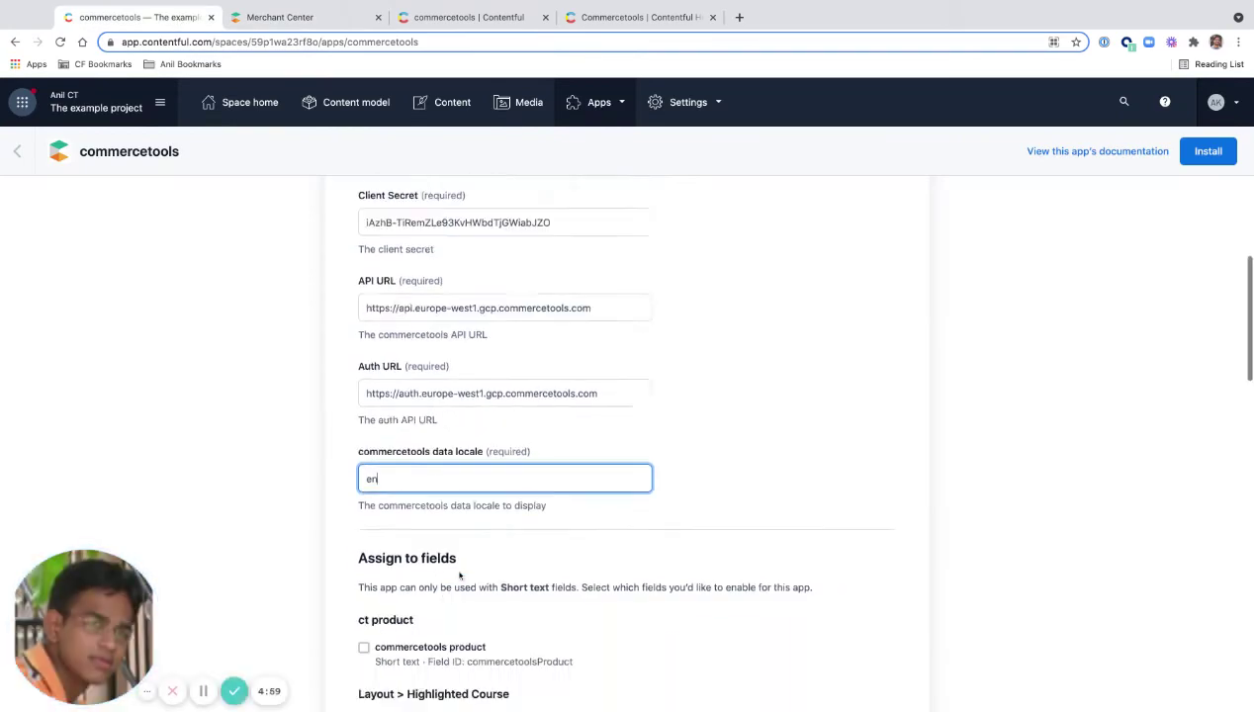
pyautogui.scroll(-8, 468, 419)
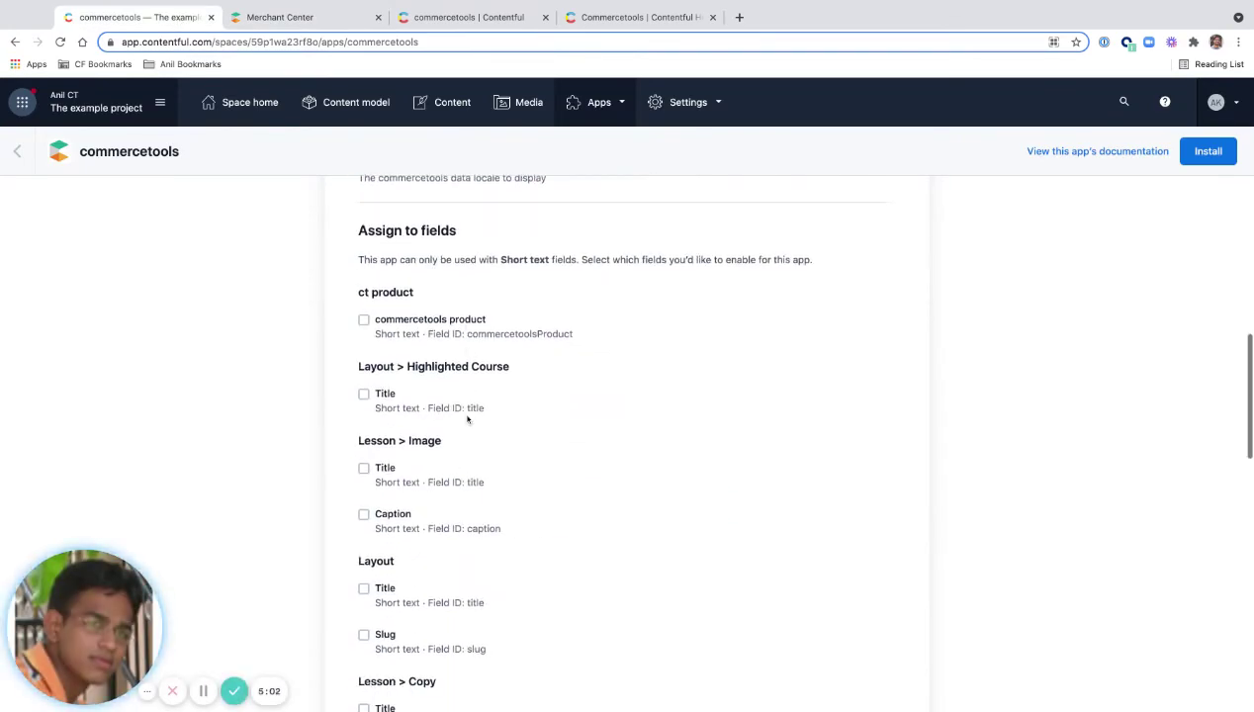
pyautogui.scroll(6, 429, 416)
pyautogui.scroll(3, 399, 283)
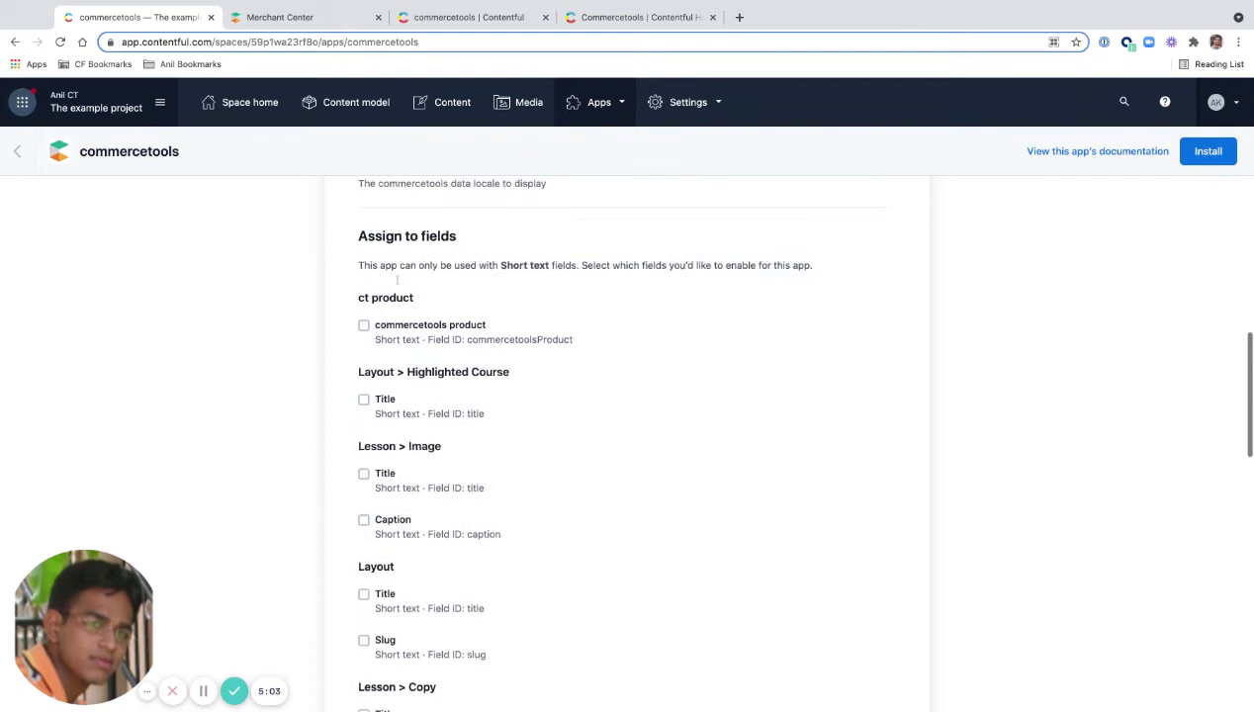
pyautogui.moveTo(367, 281); pyautogui.dragTo(455, 287)
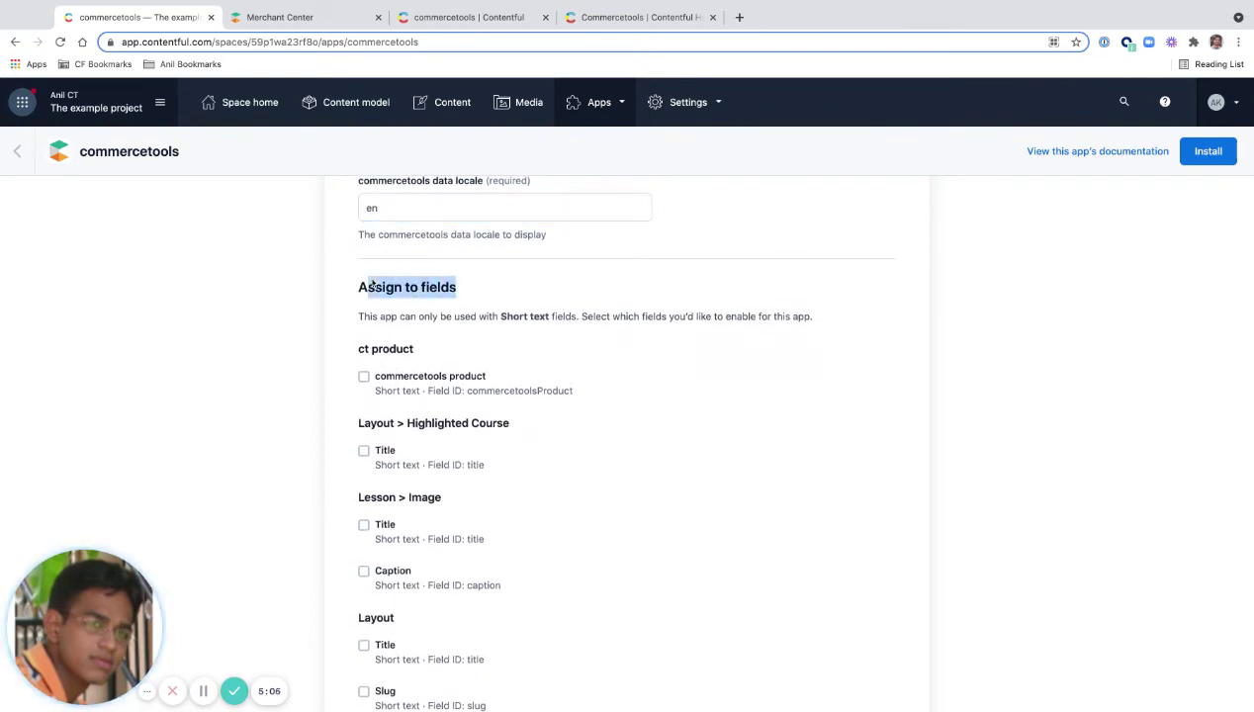
# Step: Review the short text fields of every content type, focusing on the commercetools product field of ct product
pyautogui.click(372, 285)
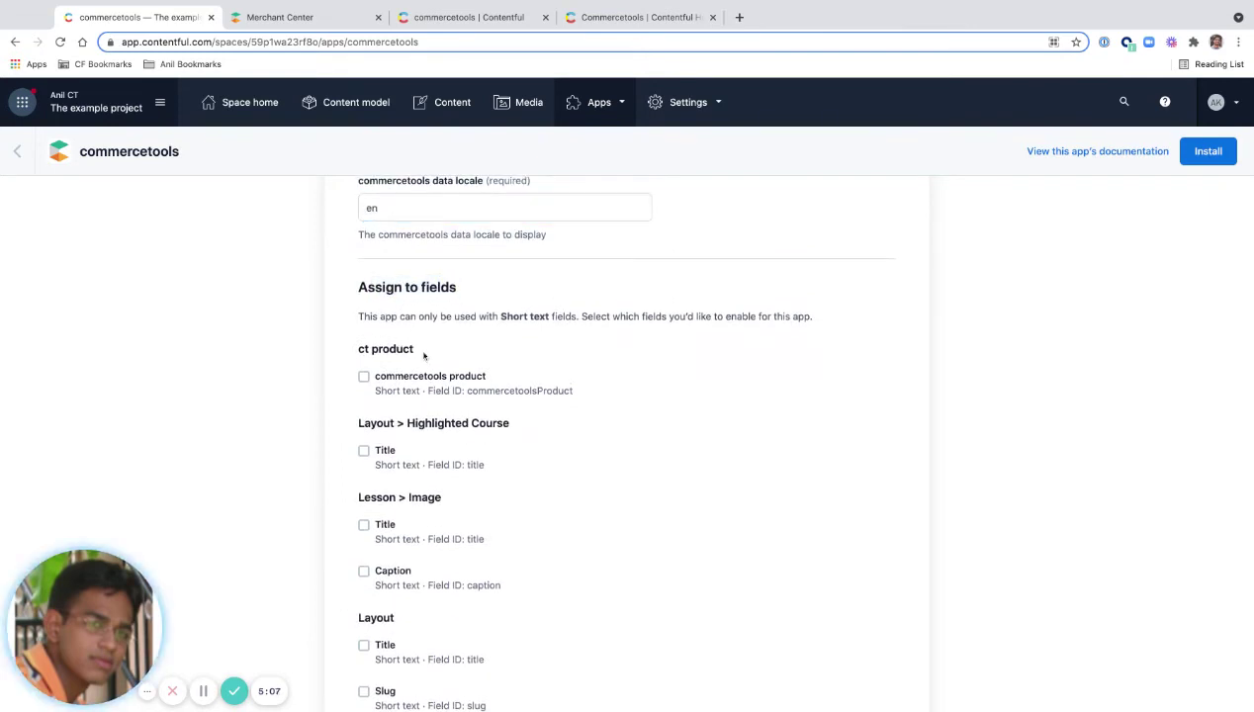
pyautogui.moveTo(399, 359); pyautogui.dragTo(358, 348)
pyautogui.scroll(-2, 373, 435)
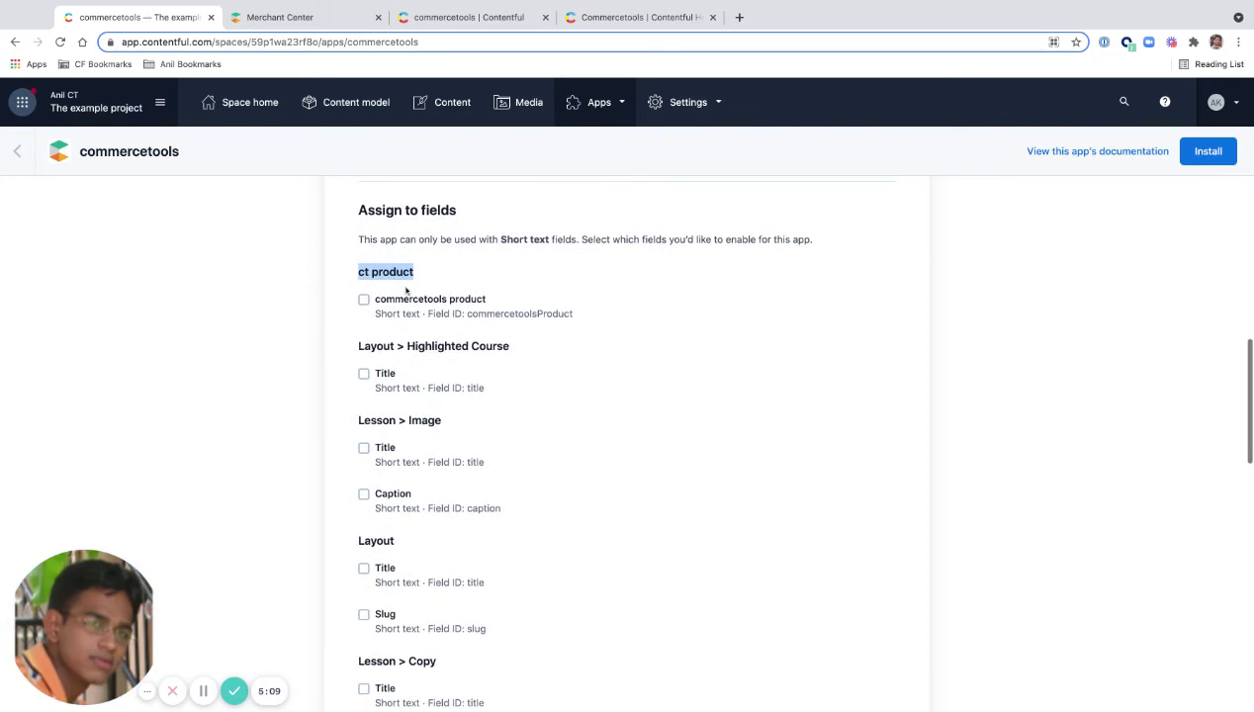
pyautogui.scroll(-8, 378, 415)
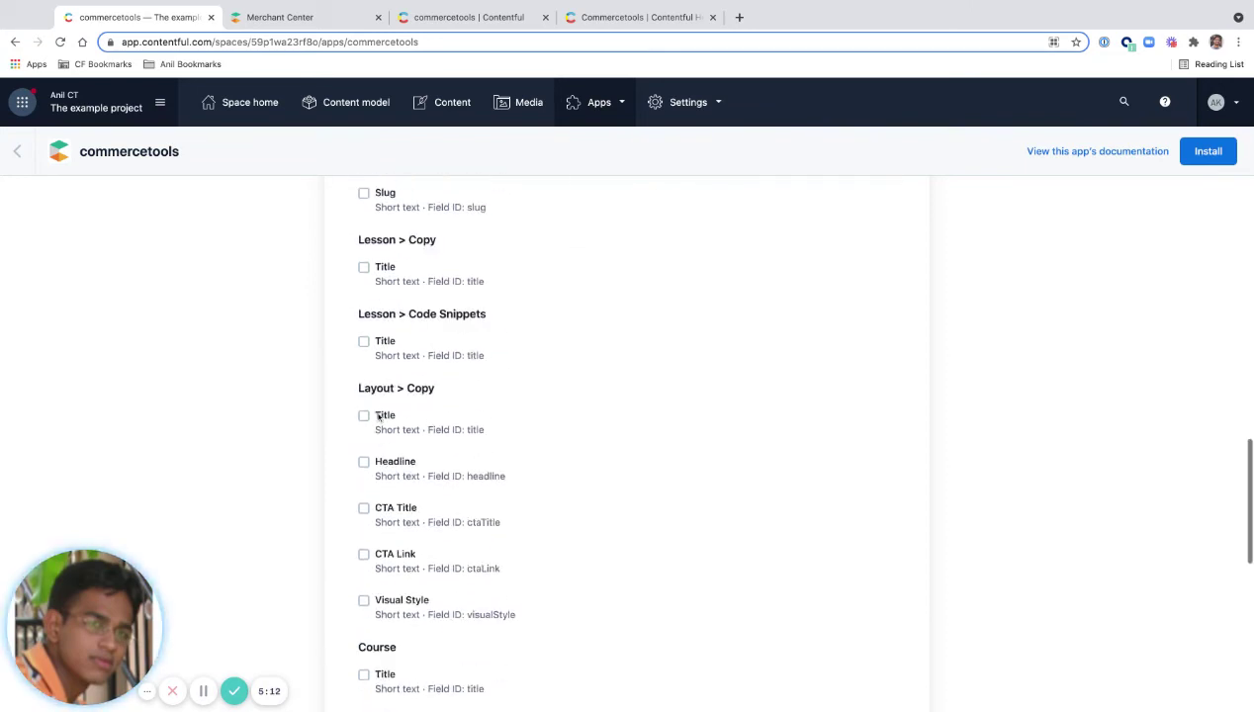
pyautogui.scroll(-12, 379, 415)
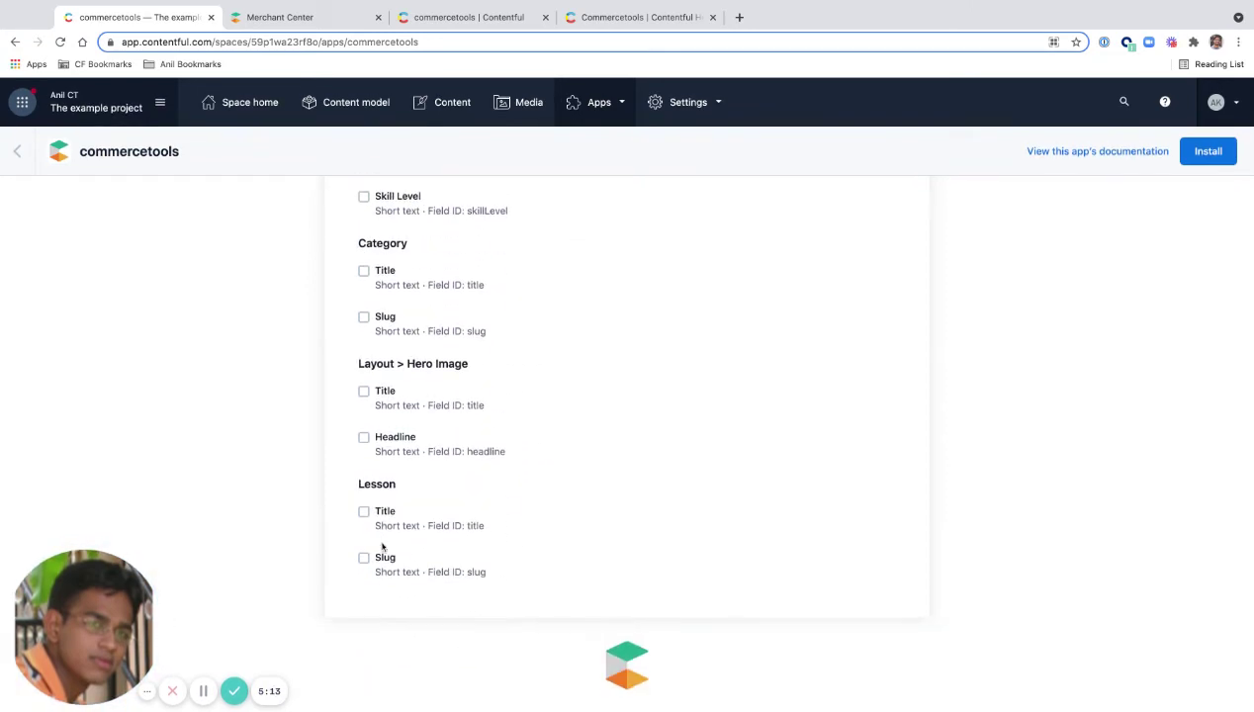
pyautogui.scroll(20, 382, 545)
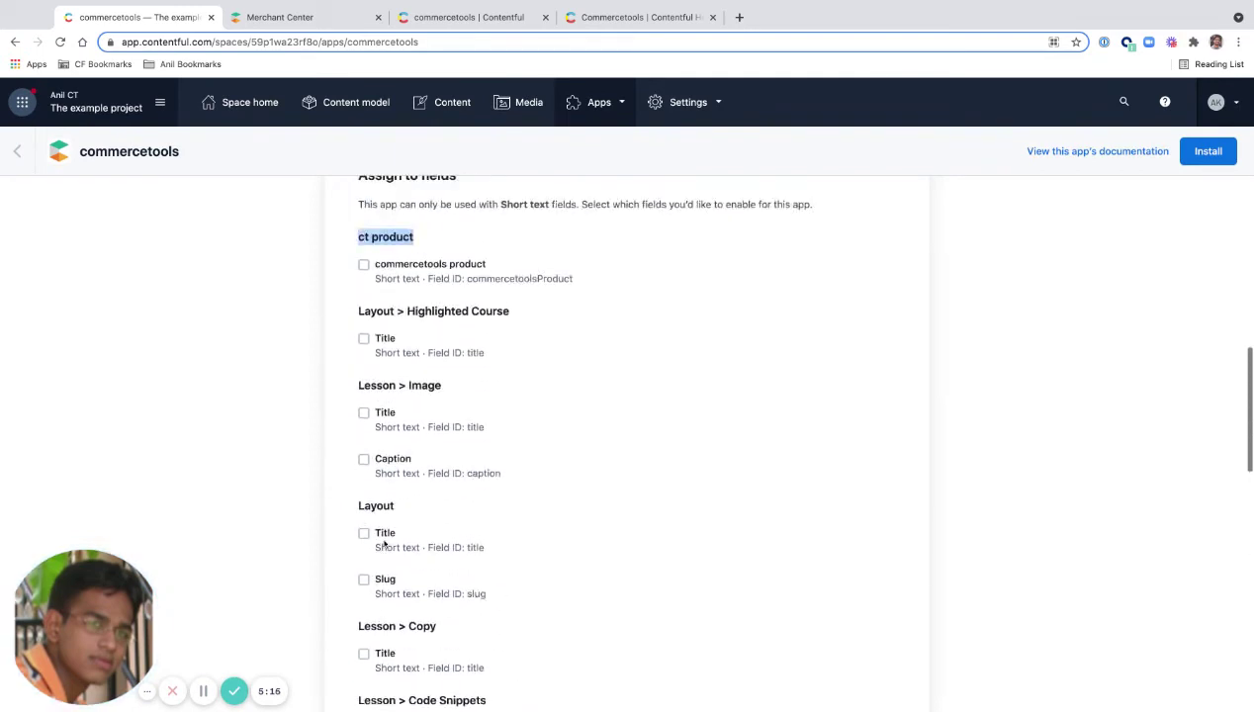
pyautogui.scroll(1, 383, 544)
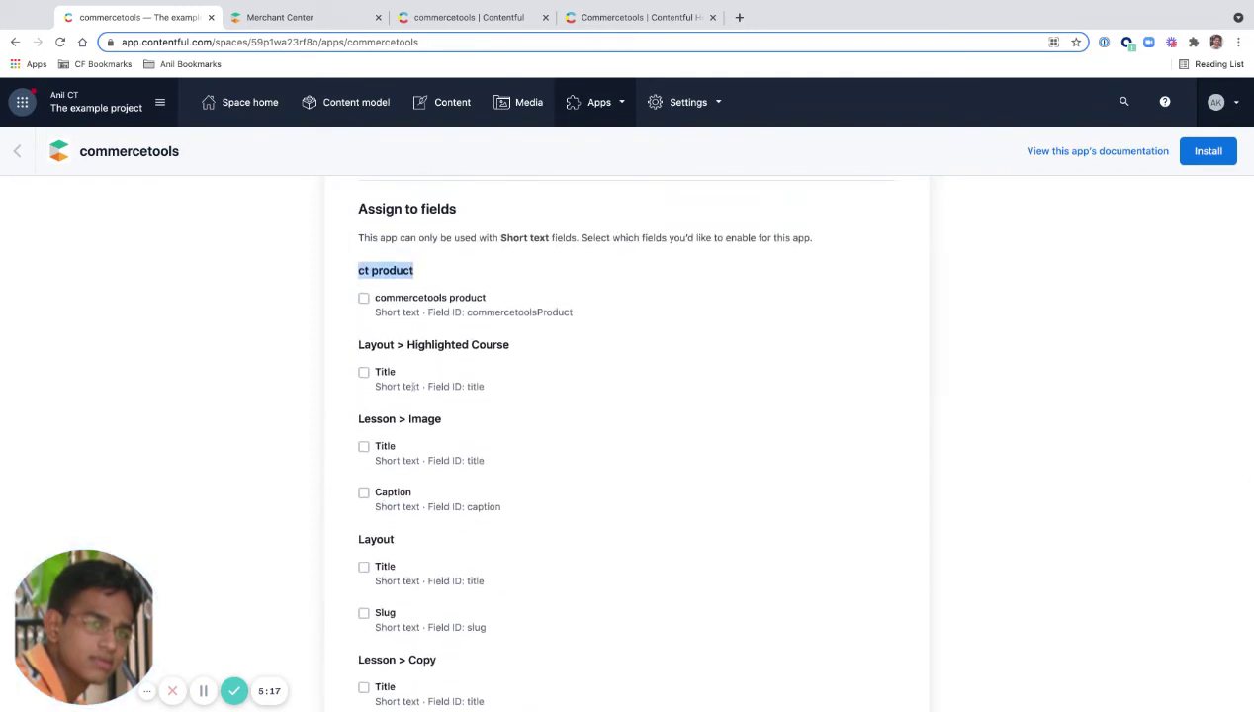
pyautogui.click(431, 272)
pyautogui.moveTo(431, 272); pyautogui.dragTo(356, 271)
pyautogui.click(375, 301)
pyautogui.hotkey('shift', 'Right')
pyautogui.hotkey('shift', 'Right')
pyautogui.hotkey('shift', 'Right')
pyautogui.hotkey('shift', 'Right')
pyautogui.hotkey('shift', 'Right')
pyautogui.hotkey('shift', 'Right')
pyautogui.hotkey('shift', 'Right')
pyautogui.hotkey('shift', 'Right')
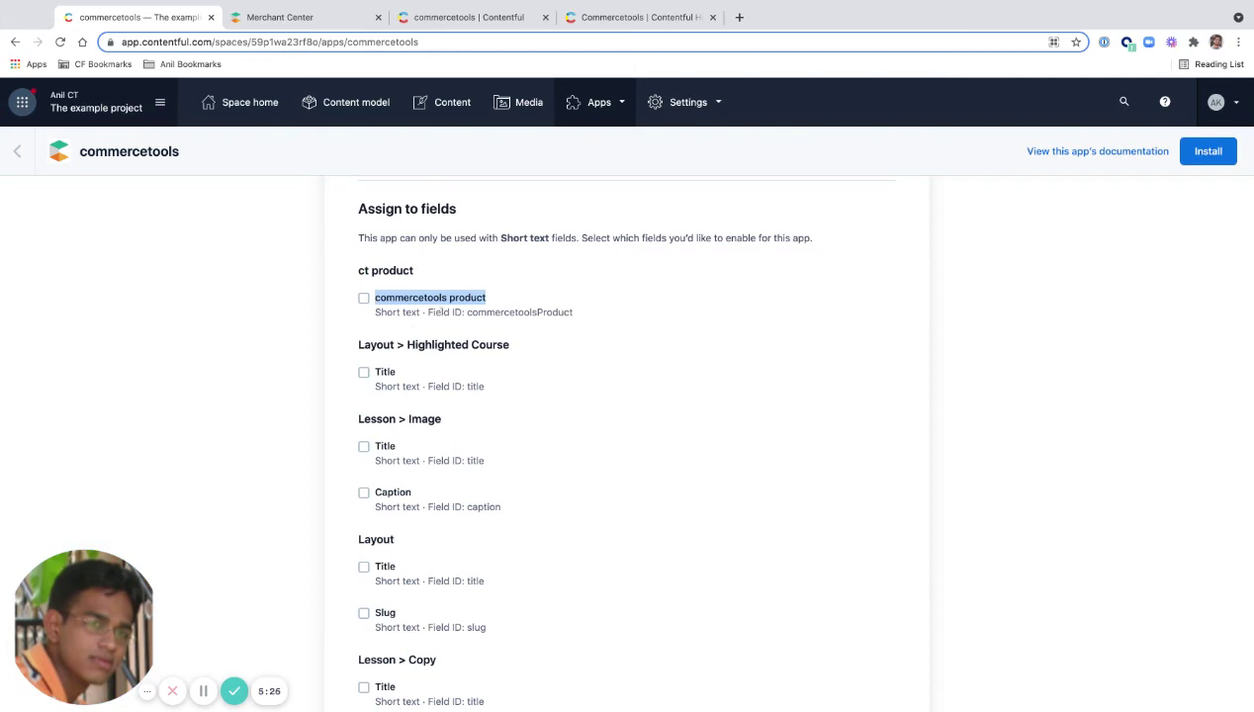
pyautogui.click(436, 312)
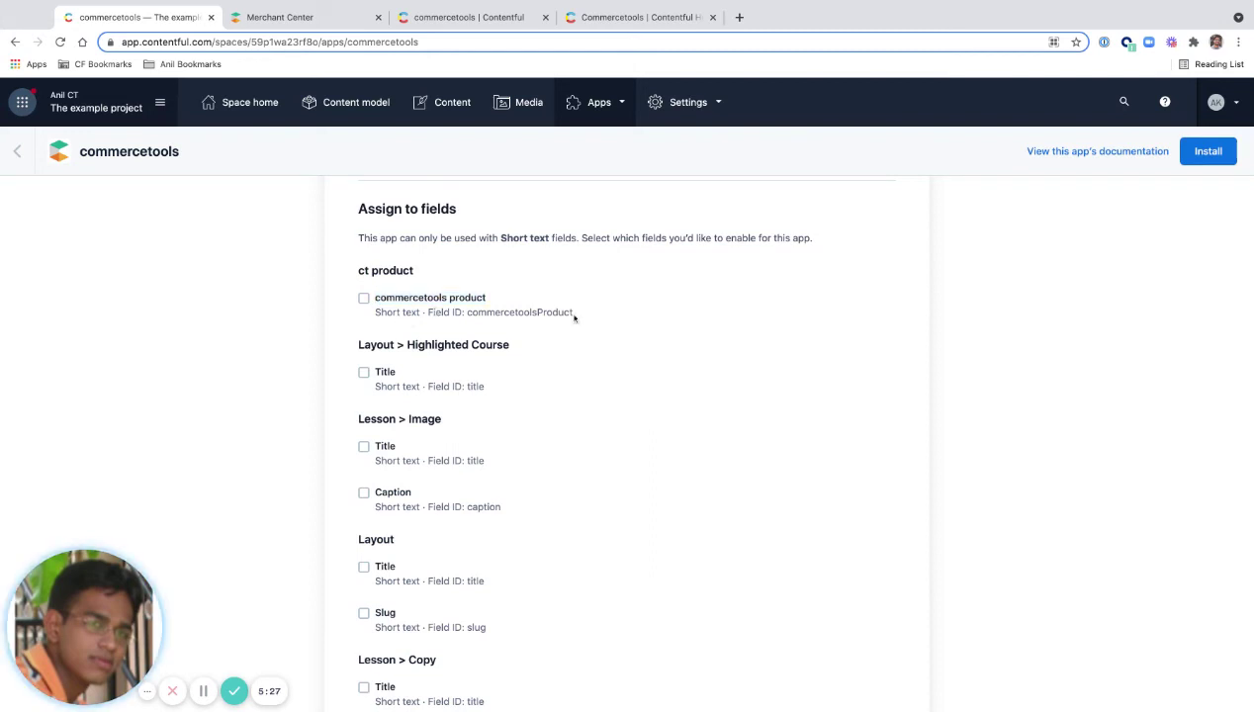
# Step: Assign the app to ct product's commercetools product field with the Product option and install it
pyautogui.click(363, 298)
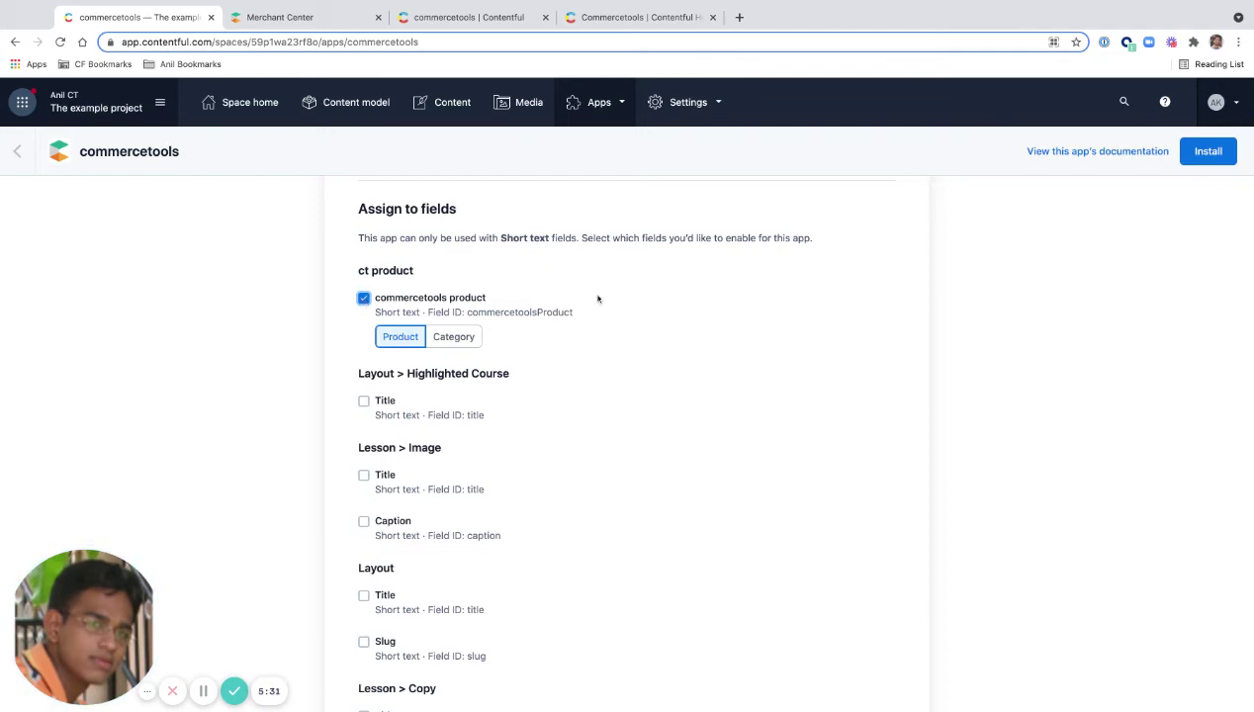
pyautogui.scroll(-2, 597, 299)
pyautogui.scroll(15, 597, 298)
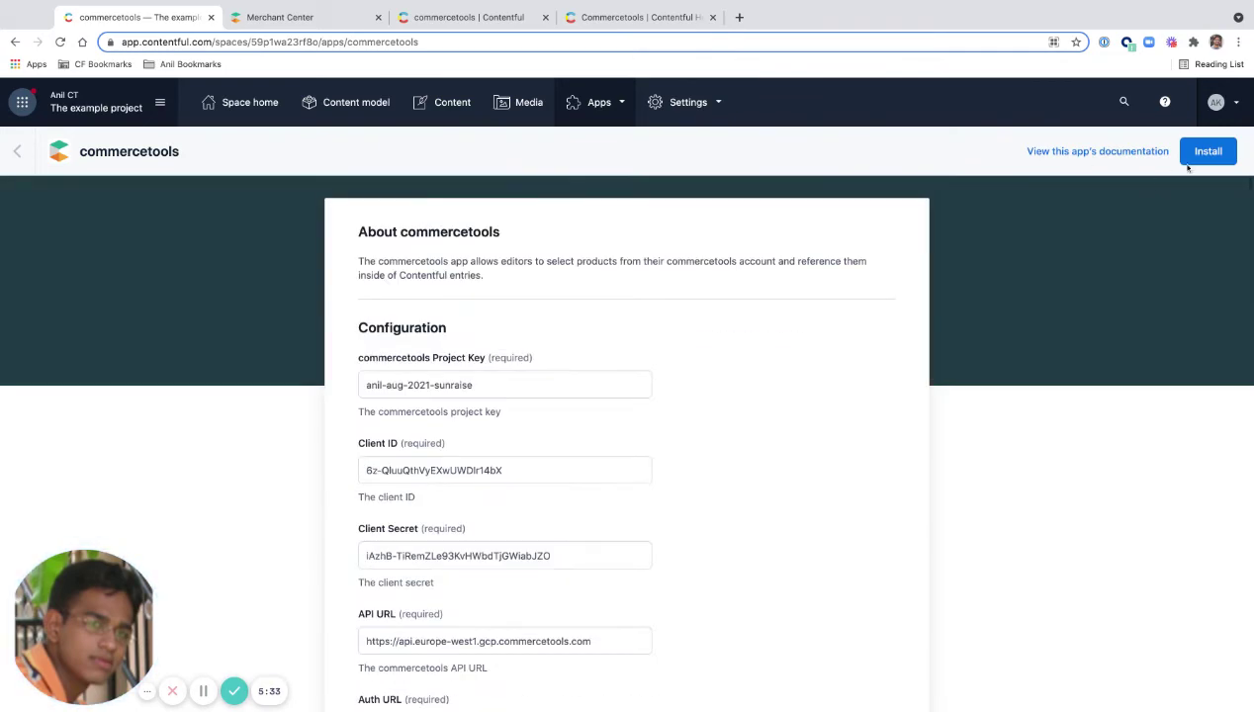
pyautogui.click(1203, 154)
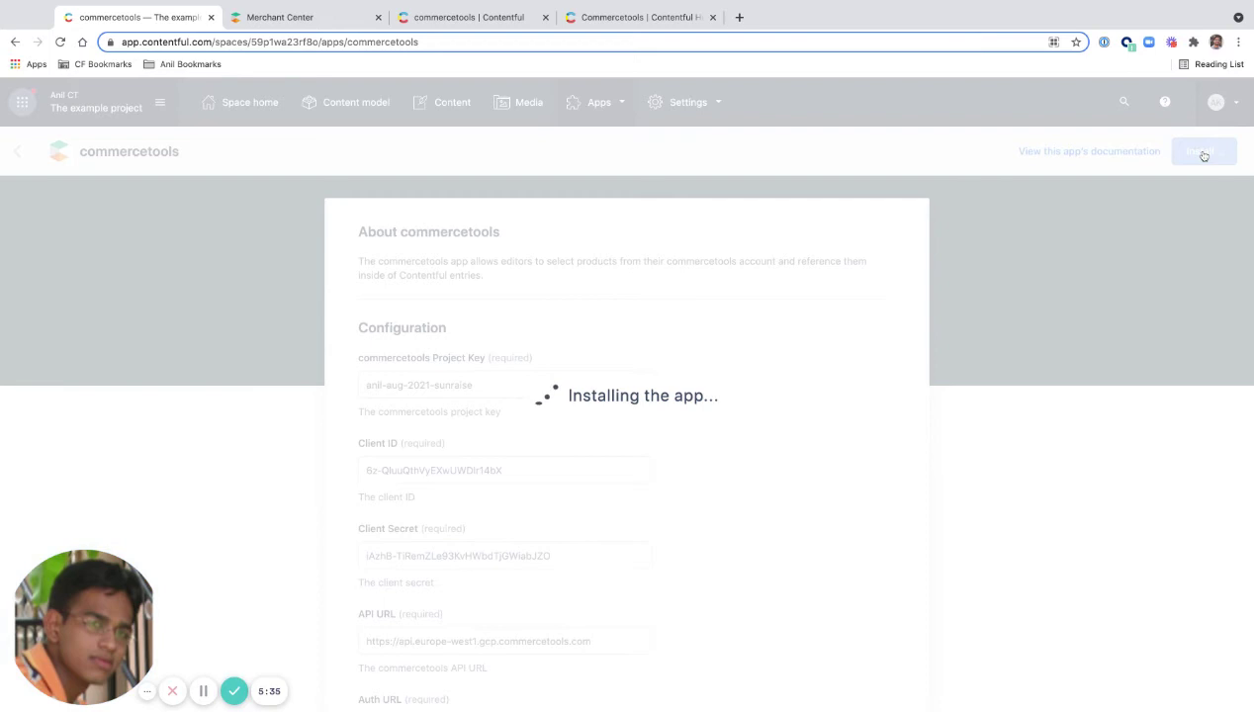
pyautogui.scroll(-5, 984, 289)
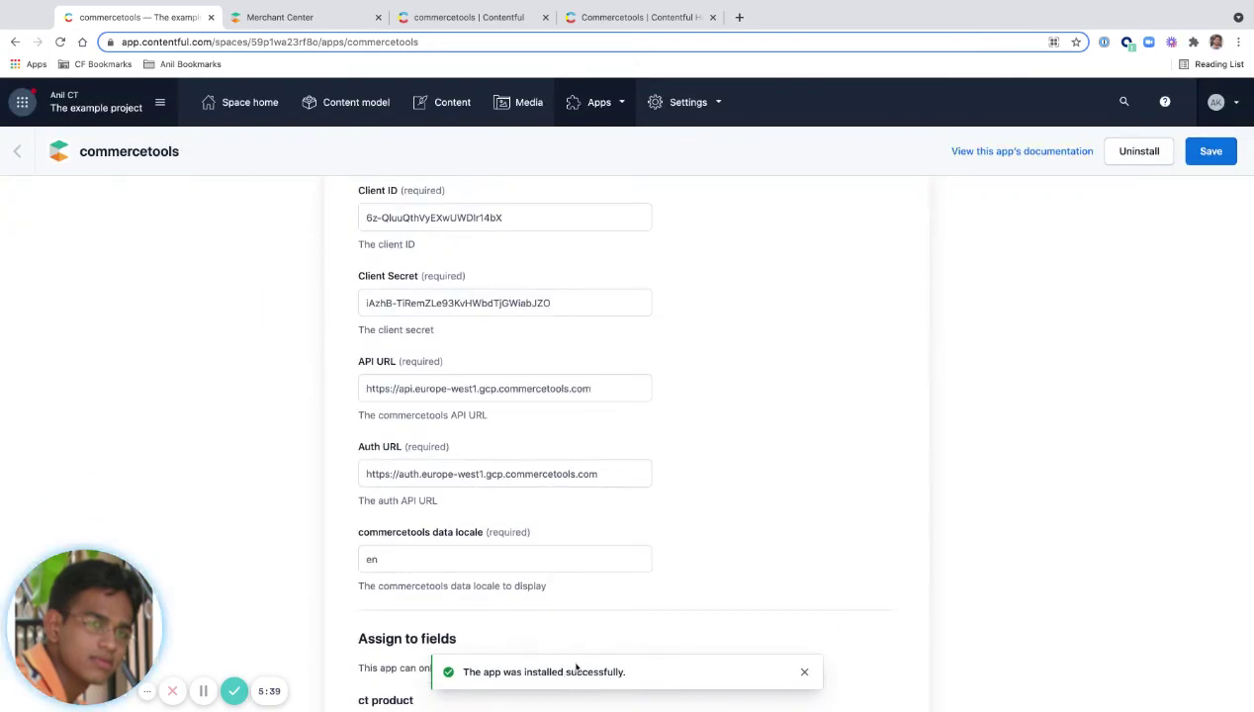
# Step: Create a new ct product entry and open the product selection for its commercetools product field
pyautogui.click(447, 103)
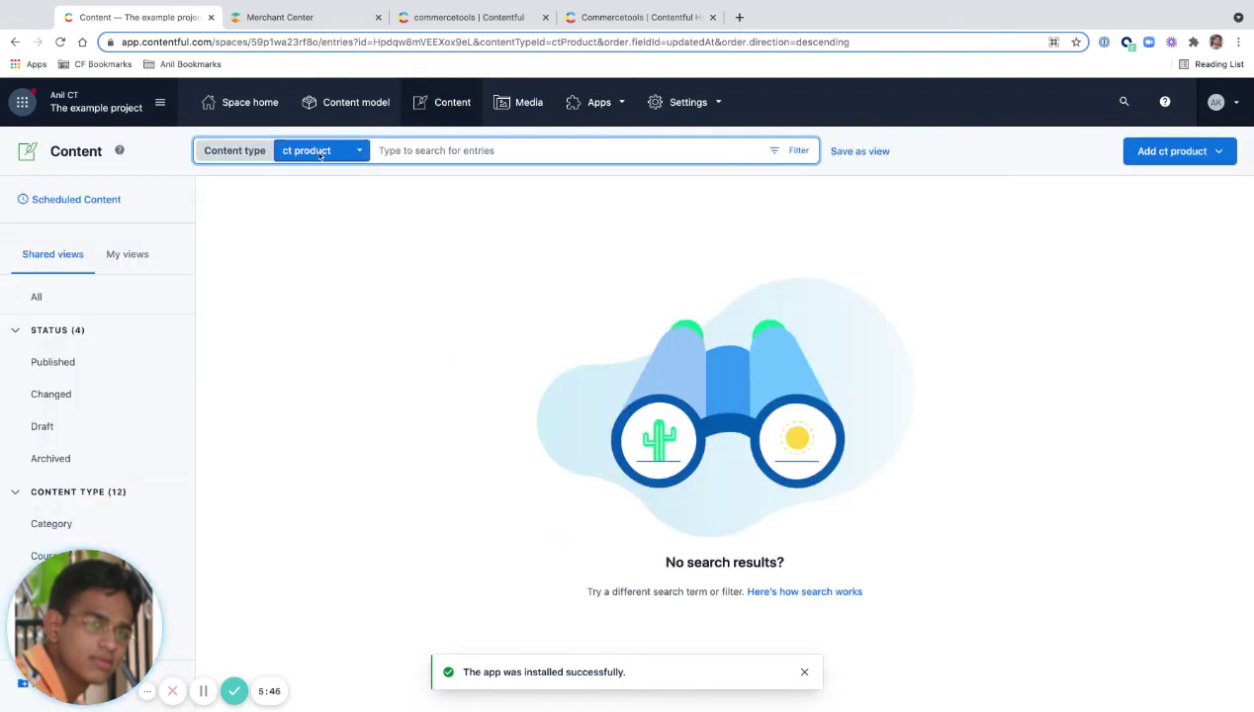
pyautogui.click(1214, 153)
pyautogui.click(1127, 213)
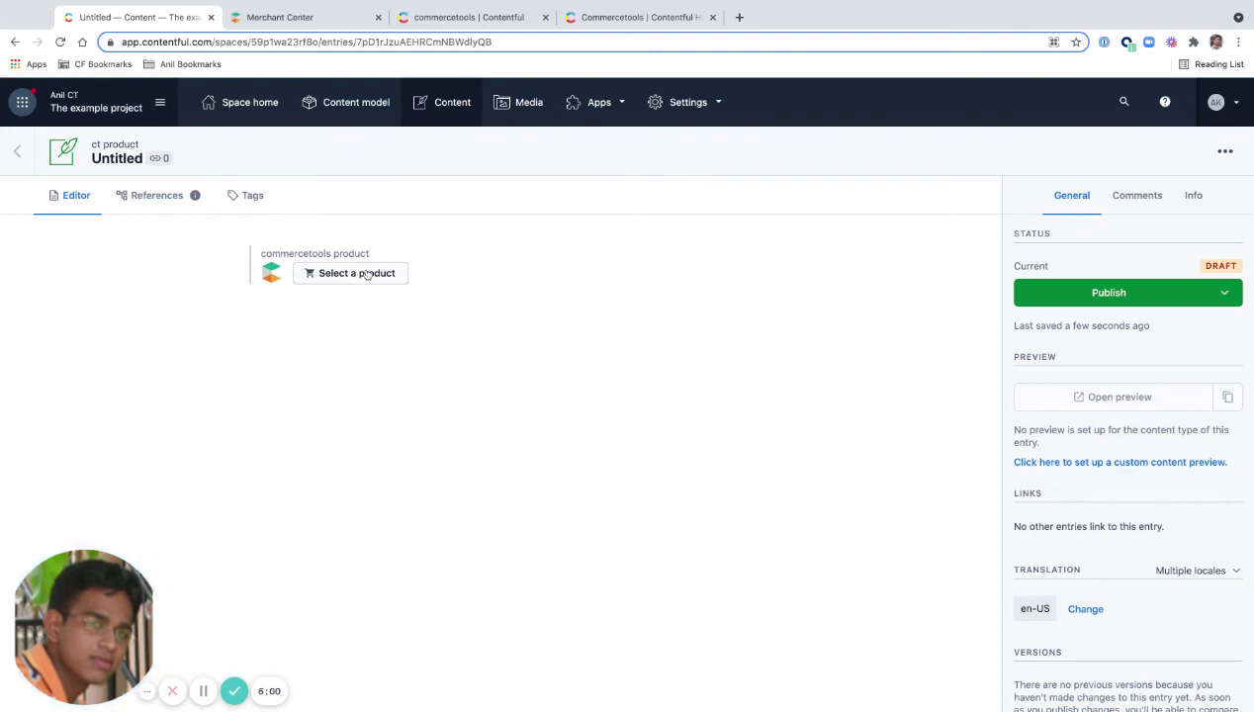
pyautogui.click(367, 275)
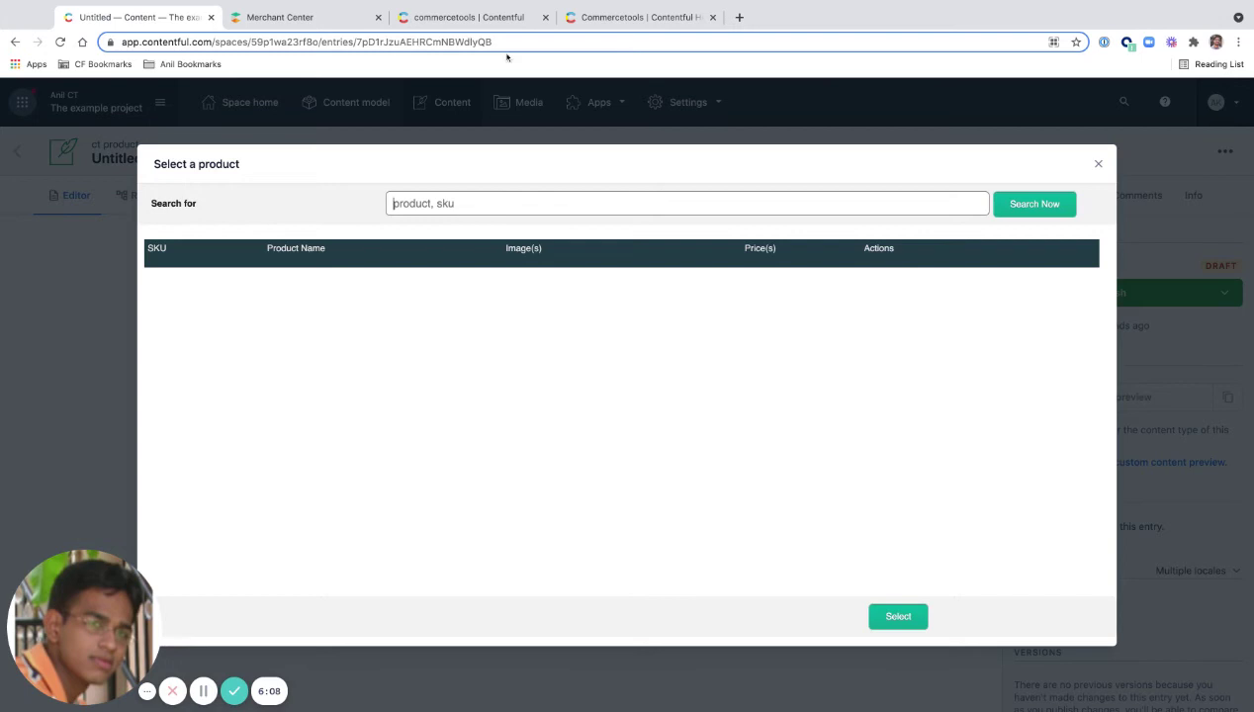
# Step: Switch to Merchant Center, open Jacket Freedomday beige from the product list and copy its product name
pyautogui.click(313, 17)
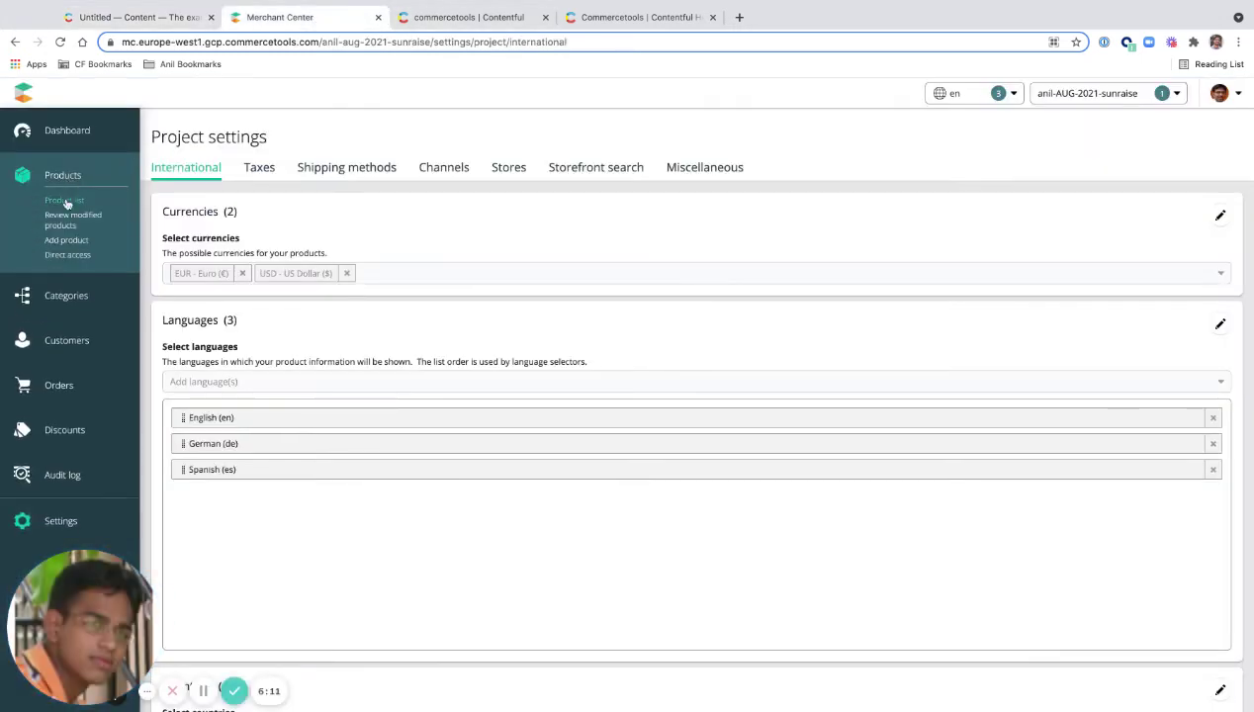
pyautogui.click(66, 200)
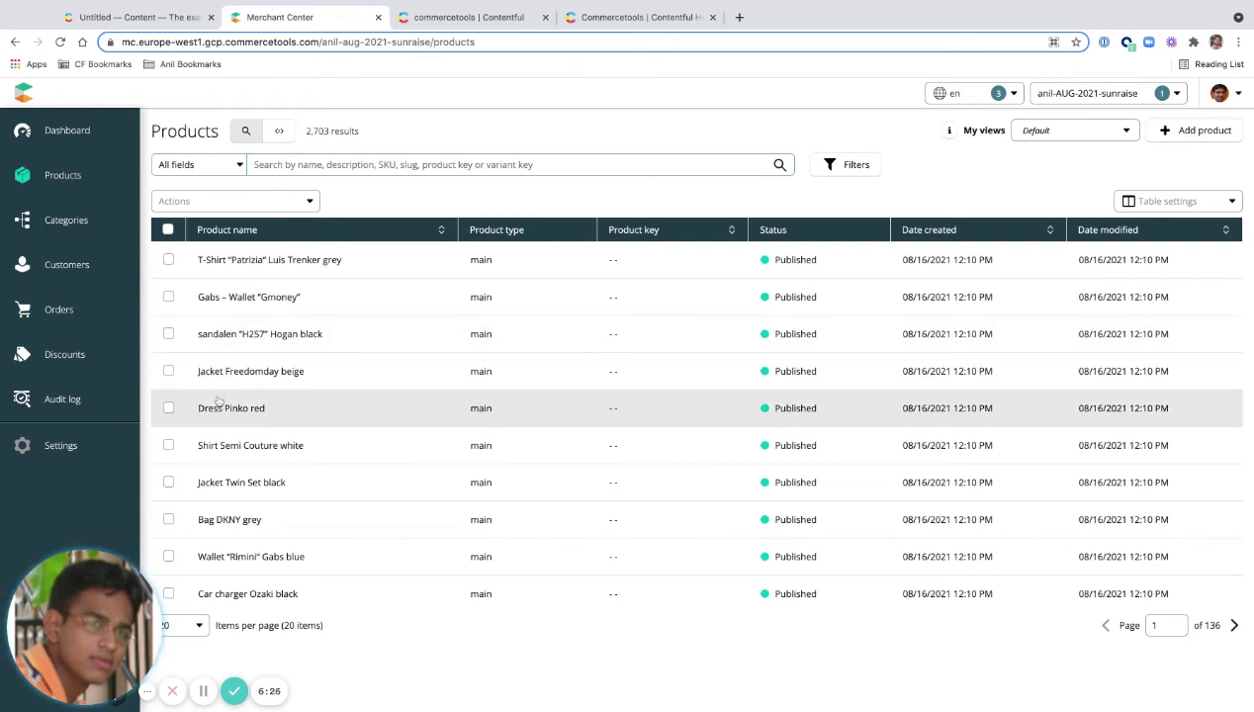
pyautogui.click(269, 370)
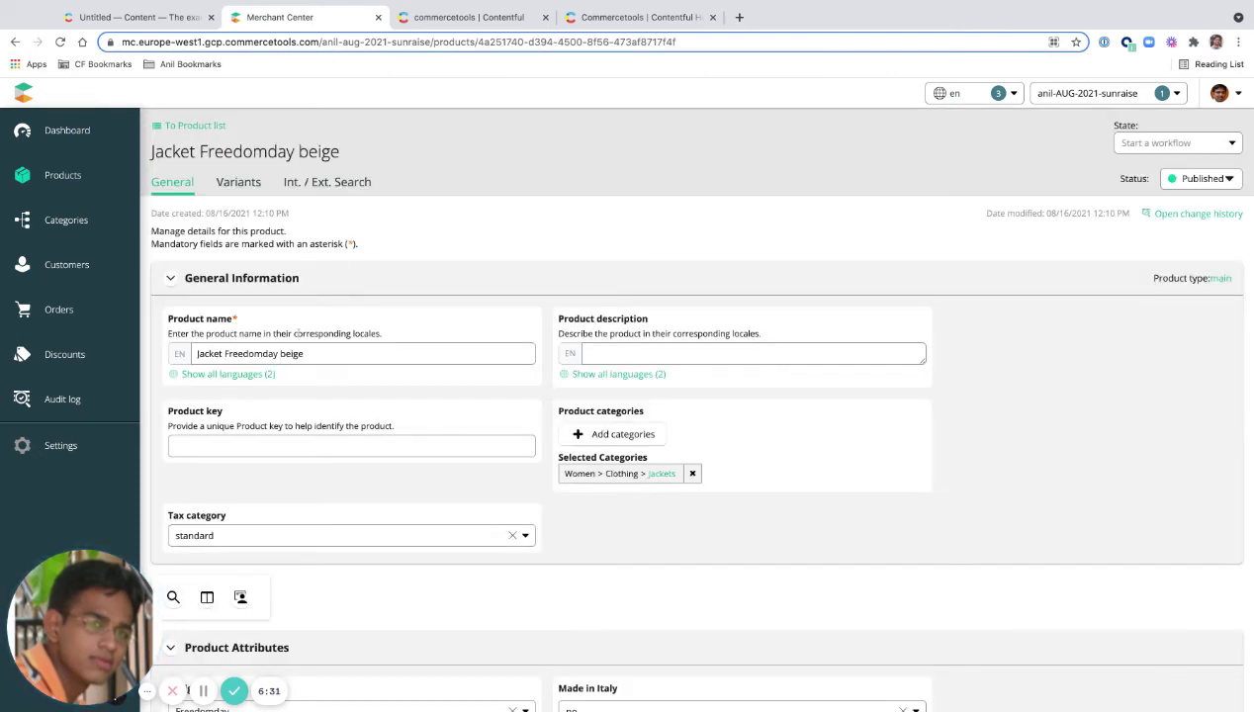
pyautogui.click(324, 355)
pyautogui.hotkey('alt', 'shift', 'Left')
pyautogui.hotkey('alt', 'shift', 'Left')
pyautogui.hotkey('alt', 'shift', 'Left')
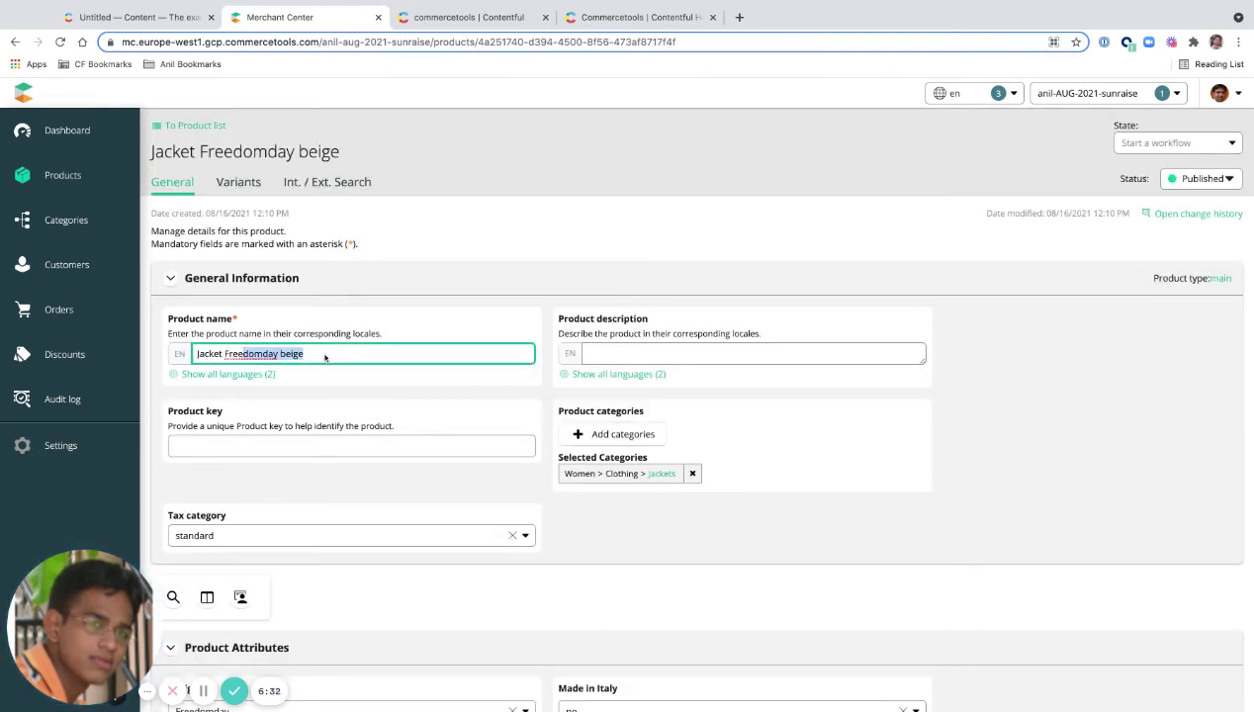
# Step: Return to Contentful and search the product selection dialog for "Jacket Freedomday beige"
pyautogui.click(185, 22)
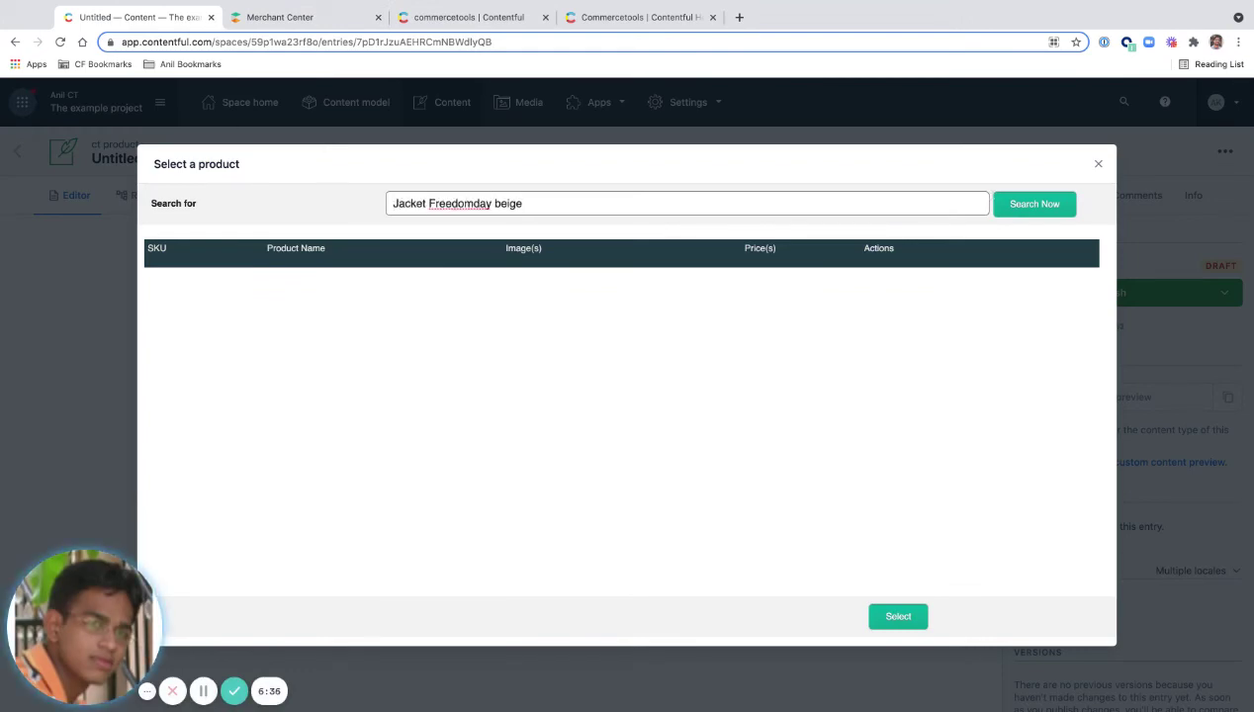
pyautogui.click(1031, 205)
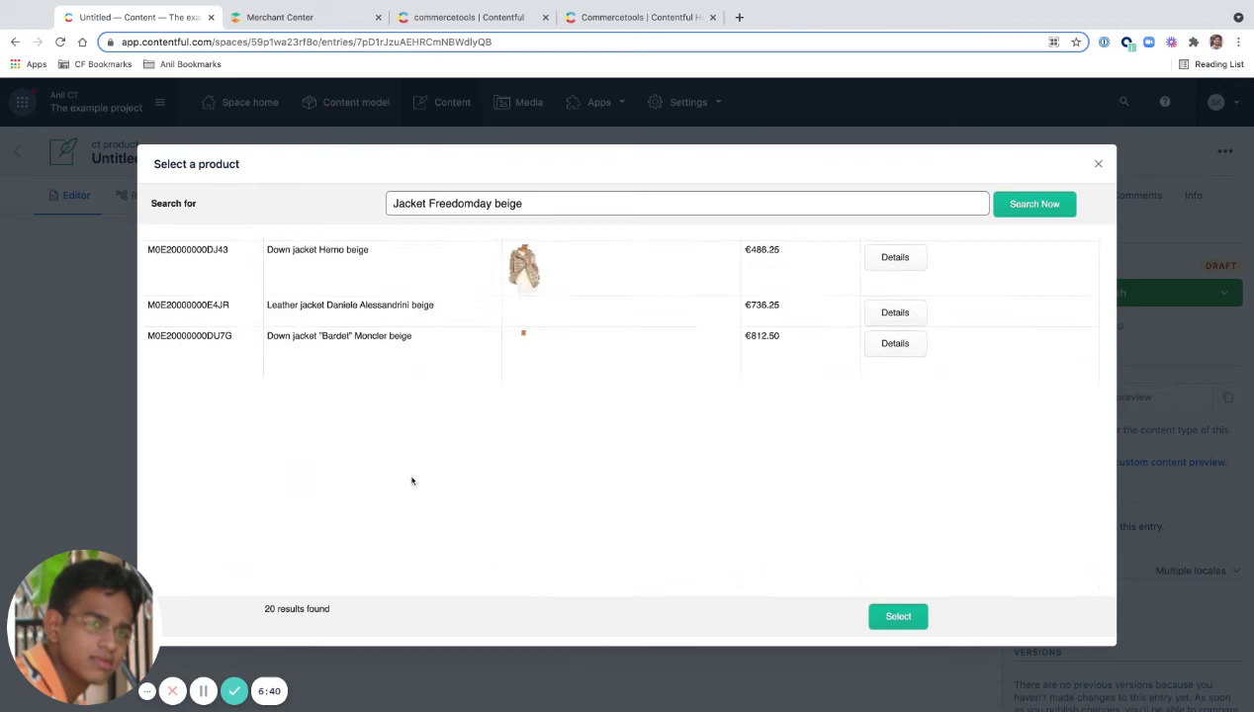
pyautogui.scroll(1, 414, 474)
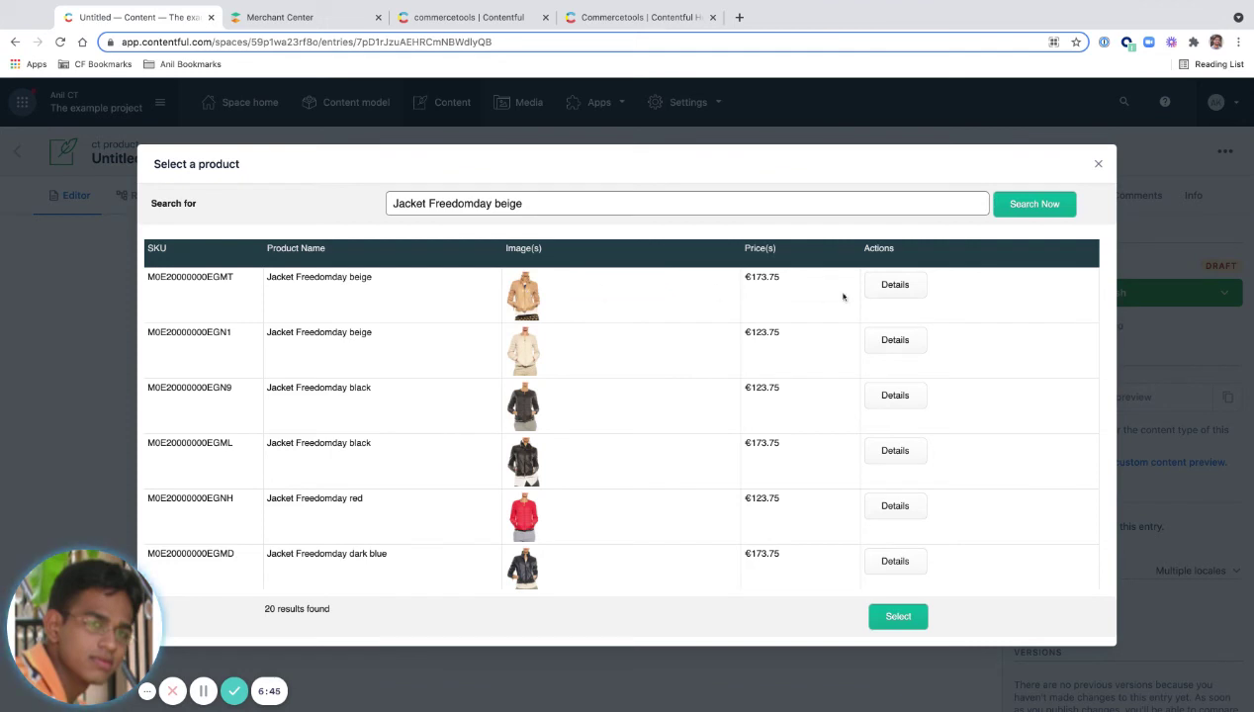
# Step: Open the details of product M0E20000000EGMT in Merchant Center and examine its general information, attributes and variants
pyautogui.click(895, 284)
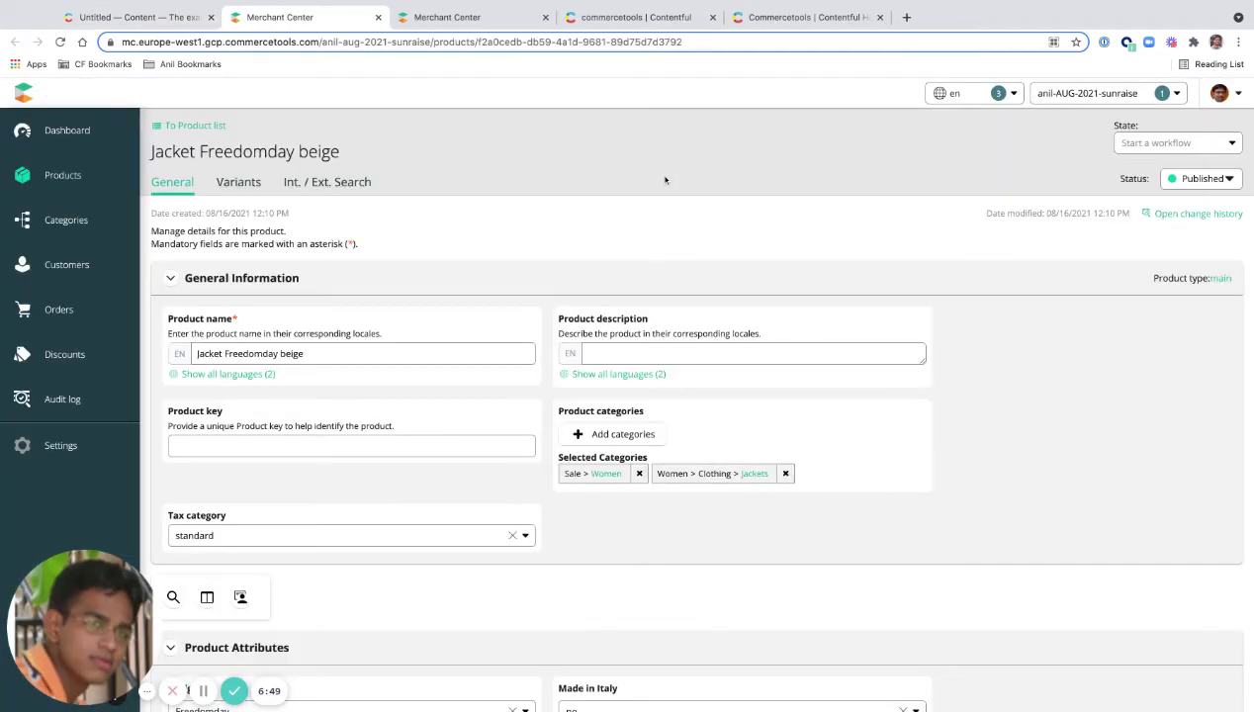
pyautogui.scroll(-4, 585, 247)
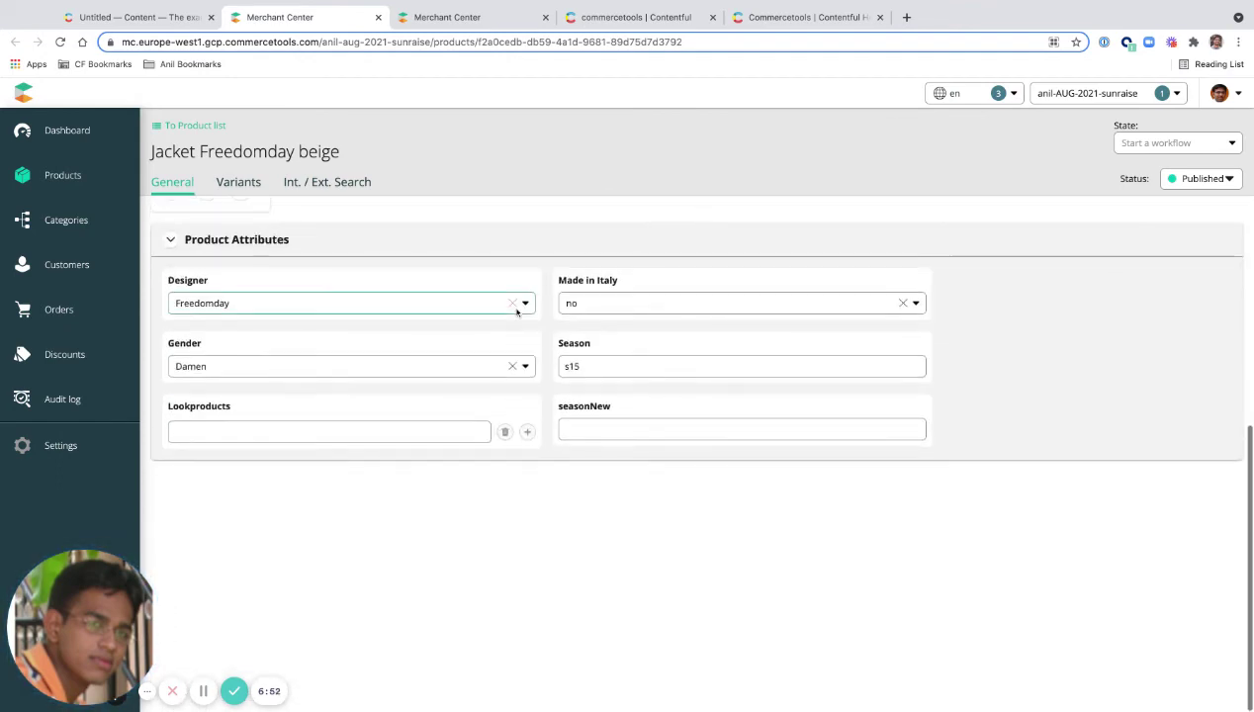
pyautogui.scroll(4, 342, 215)
pyautogui.click(238, 182)
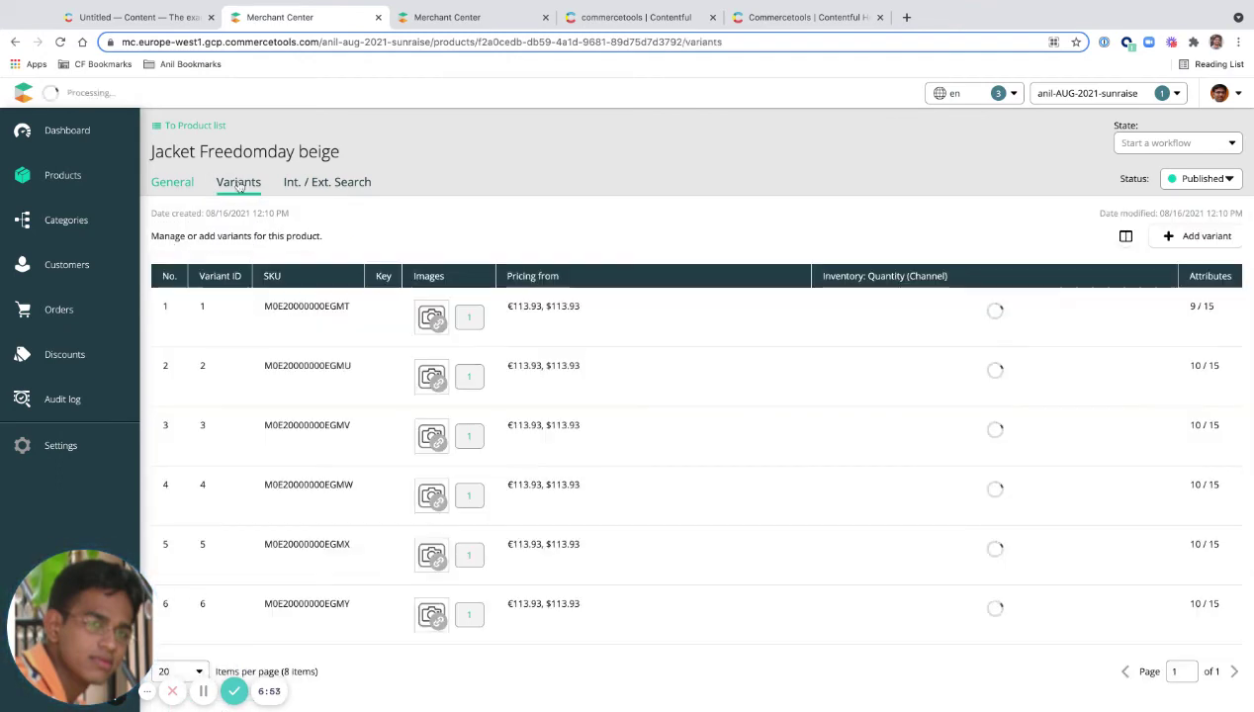
pyautogui.scroll(-2, 248, 365)
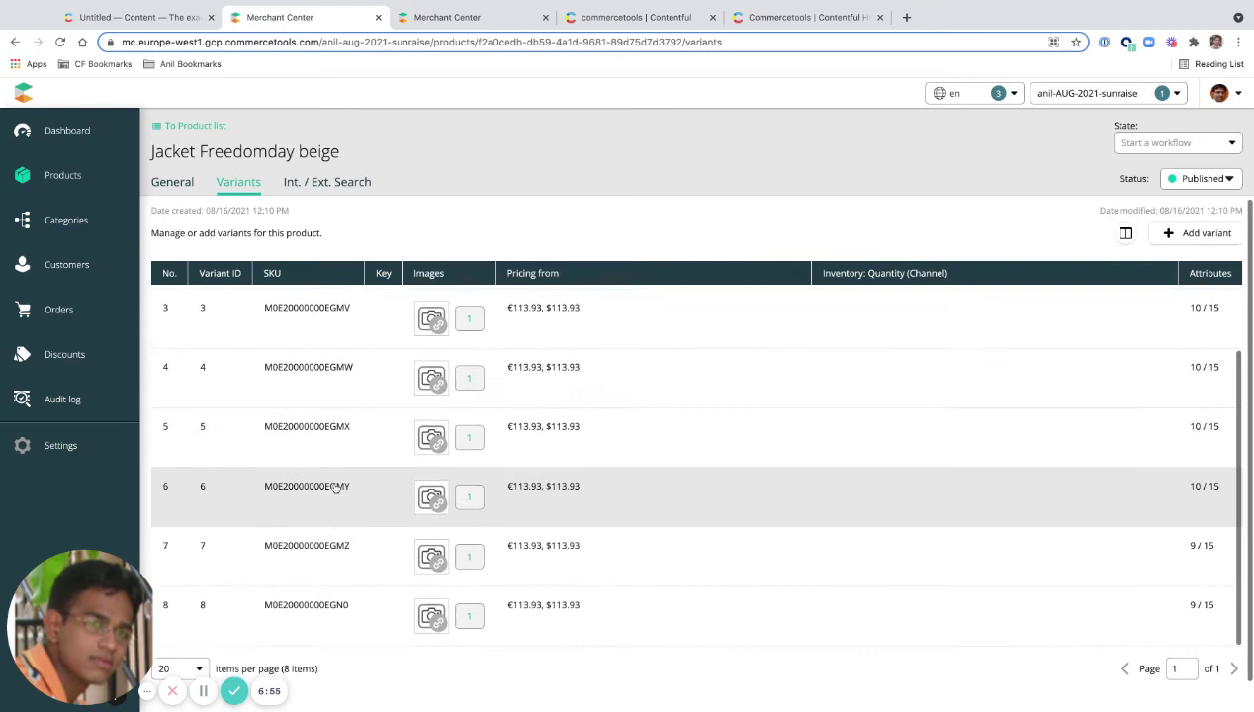
pyautogui.scroll(2, 335, 488)
pyautogui.scroll(-2, 335, 488)
pyautogui.scroll(2, 336, 483)
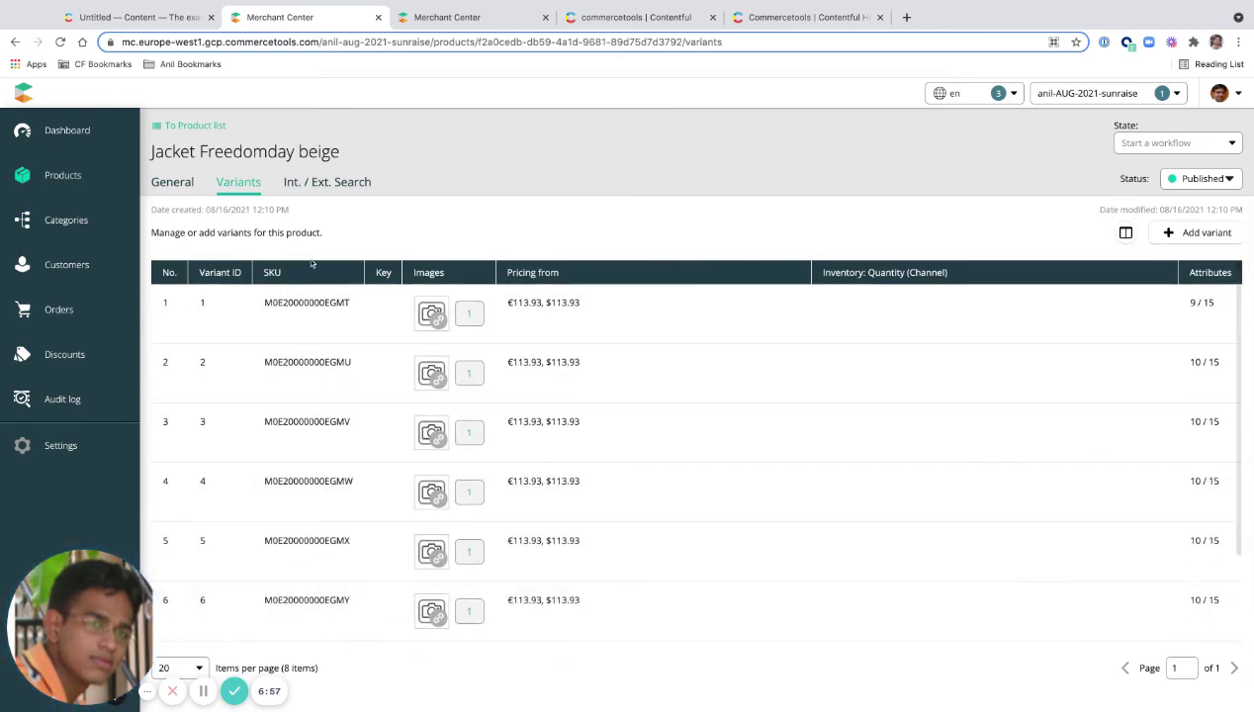
pyautogui.click(182, 186)
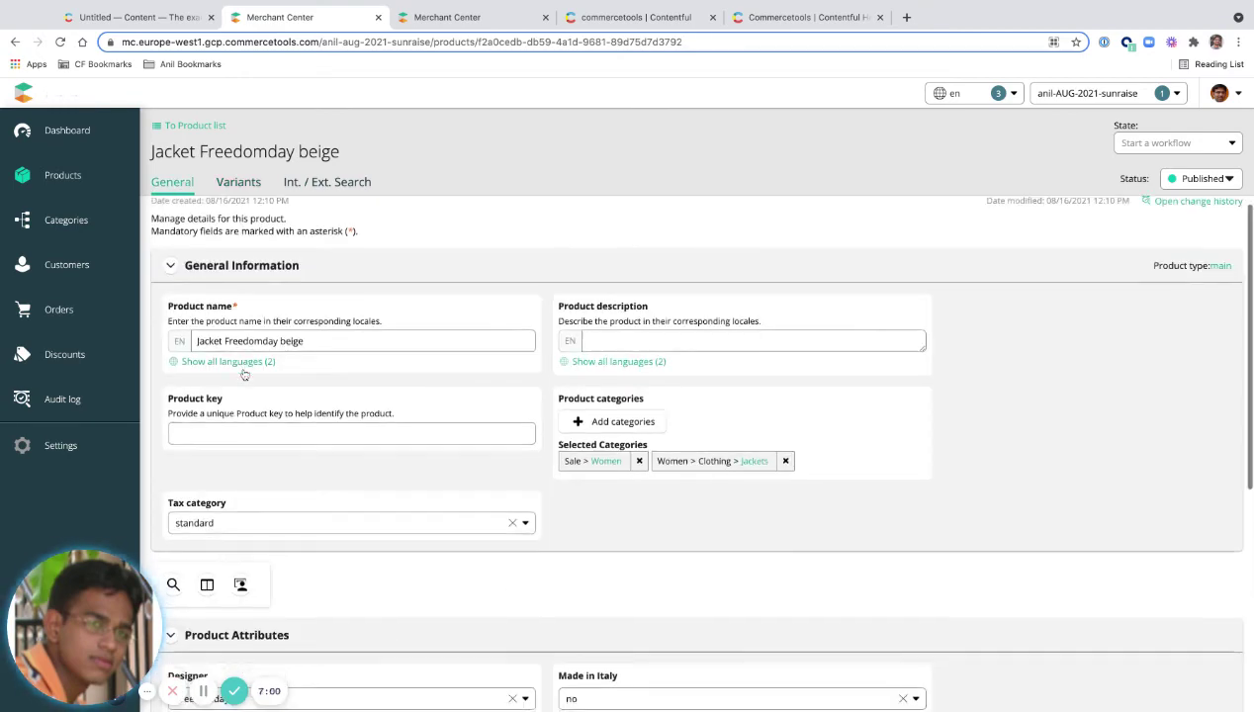
pyautogui.scroll(-5, 243, 371)
pyautogui.scroll(5, 243, 372)
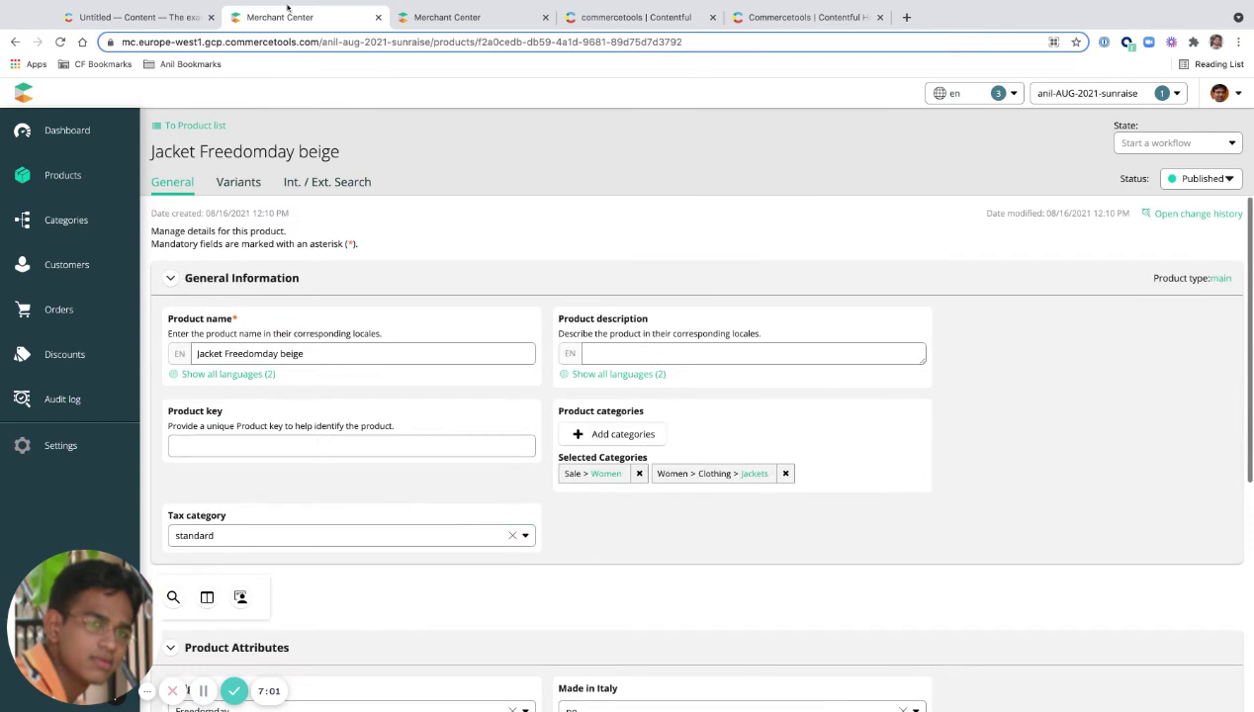
# Step: Return to Contentful and add Jacket Freedomday beige with SKU M0E20000000EGMT to the entry's commercetools product field
pyautogui.click(182, 18)
pyautogui.click(974, 291)
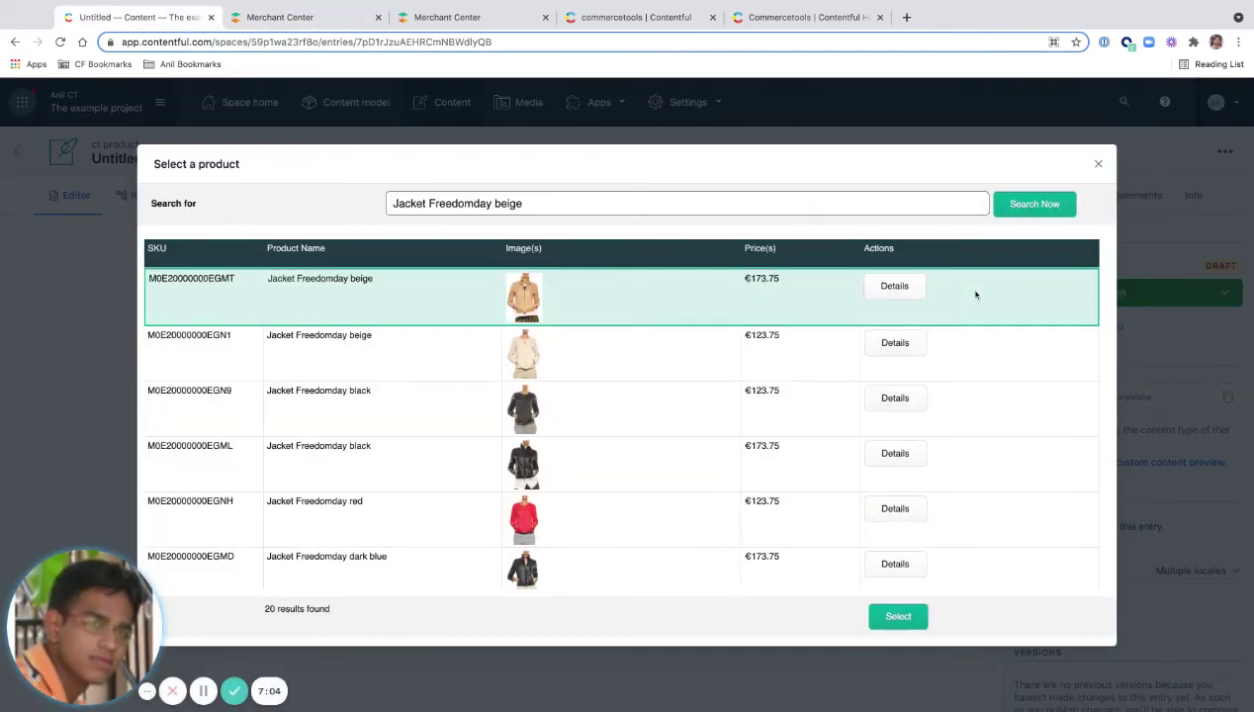
pyautogui.click(900, 616)
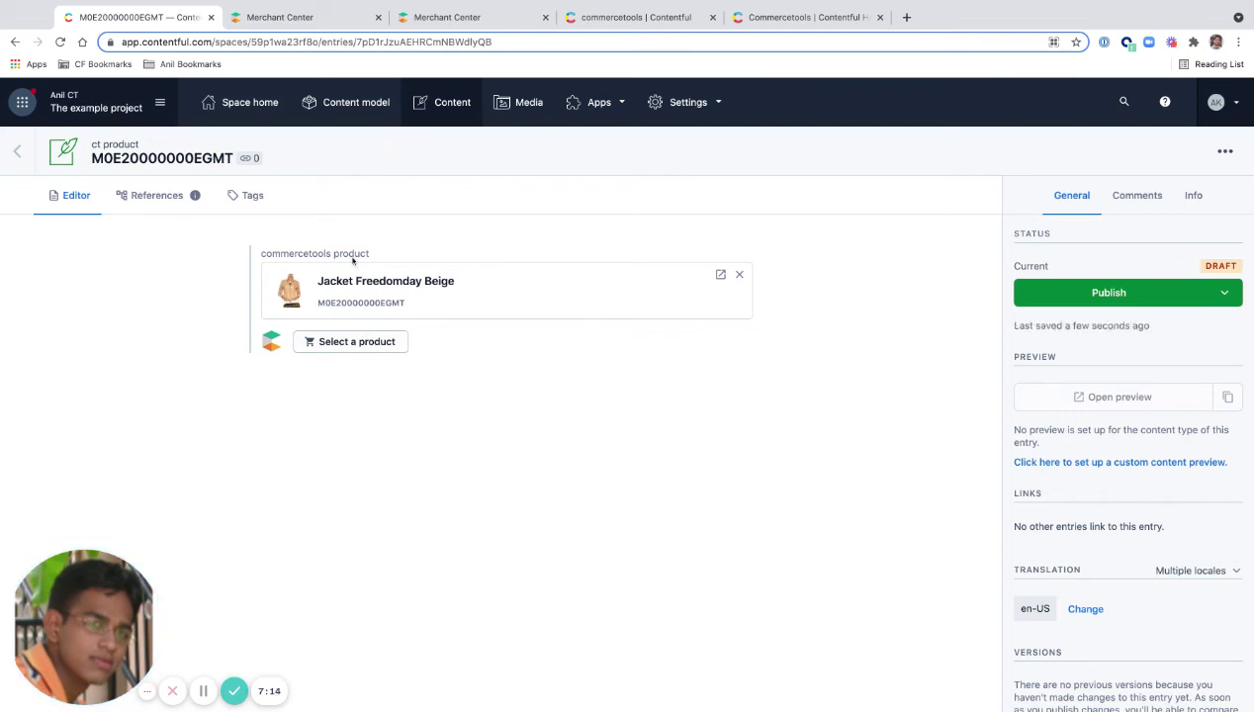
# Step: Switch to Merchant Center and check the Storefront search index status in the project settings
pyautogui.click(339, 20)
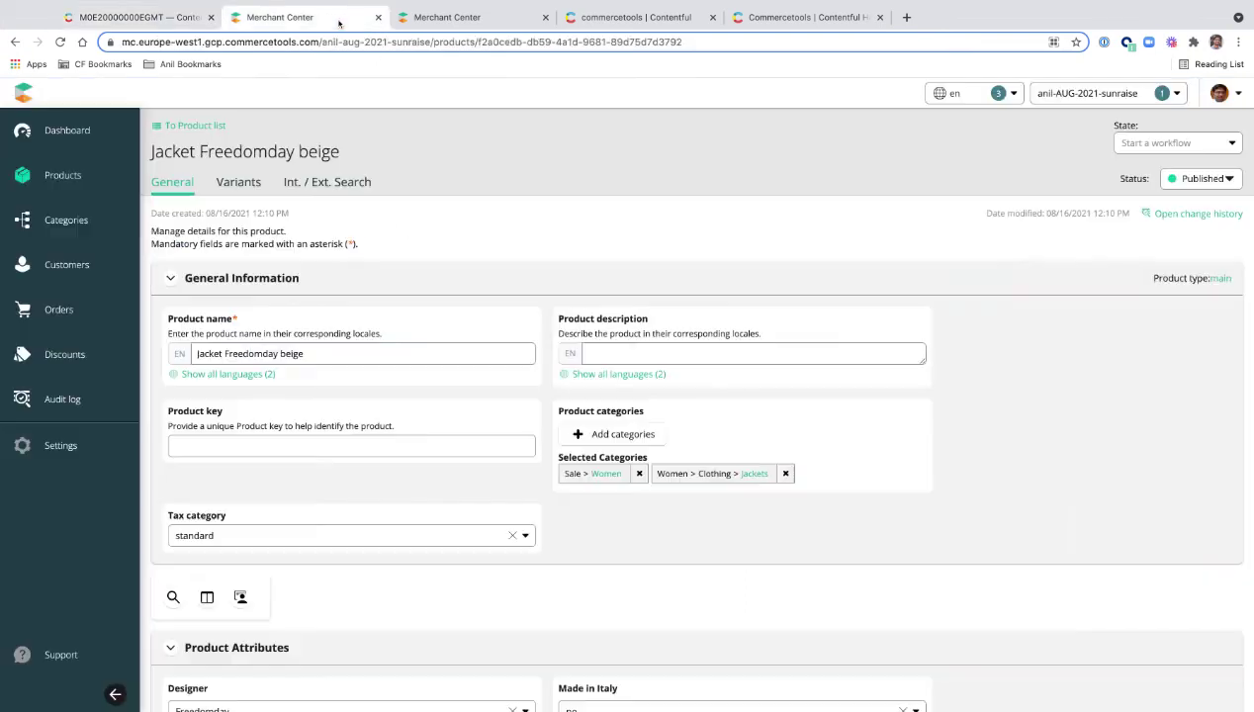
pyautogui.moveTo(50, 447)
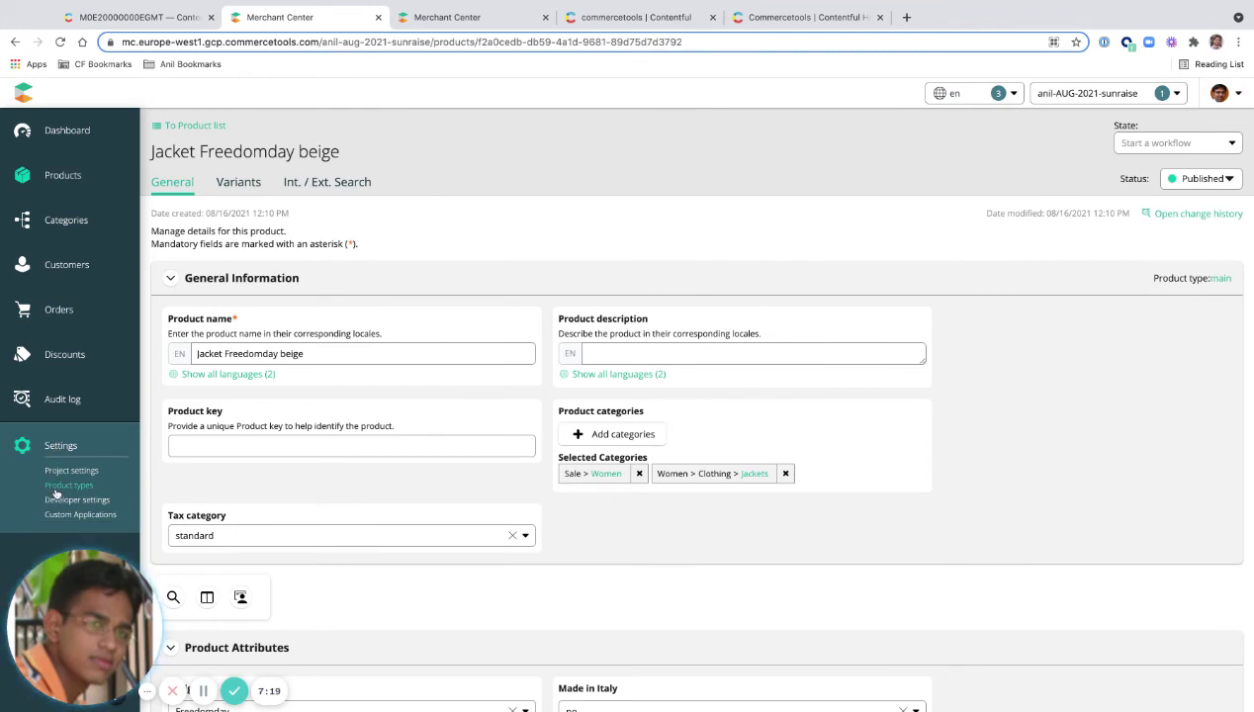
pyautogui.click(58, 472)
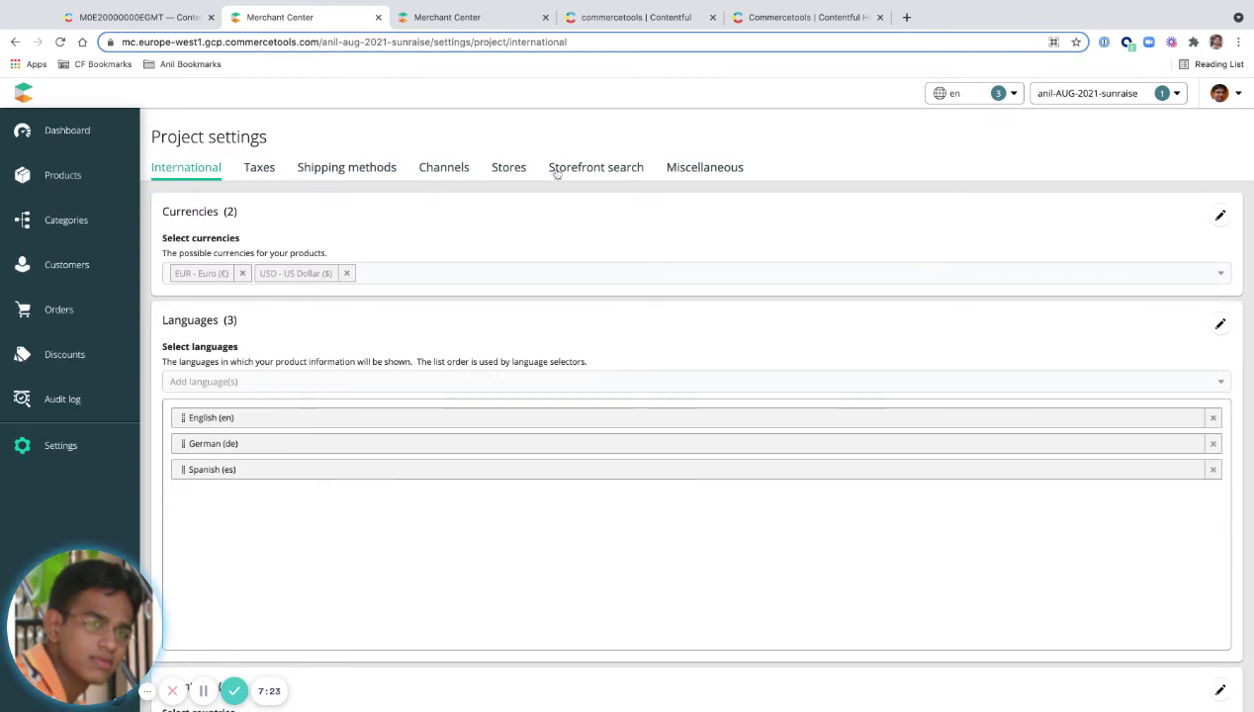
pyautogui.click(557, 170)
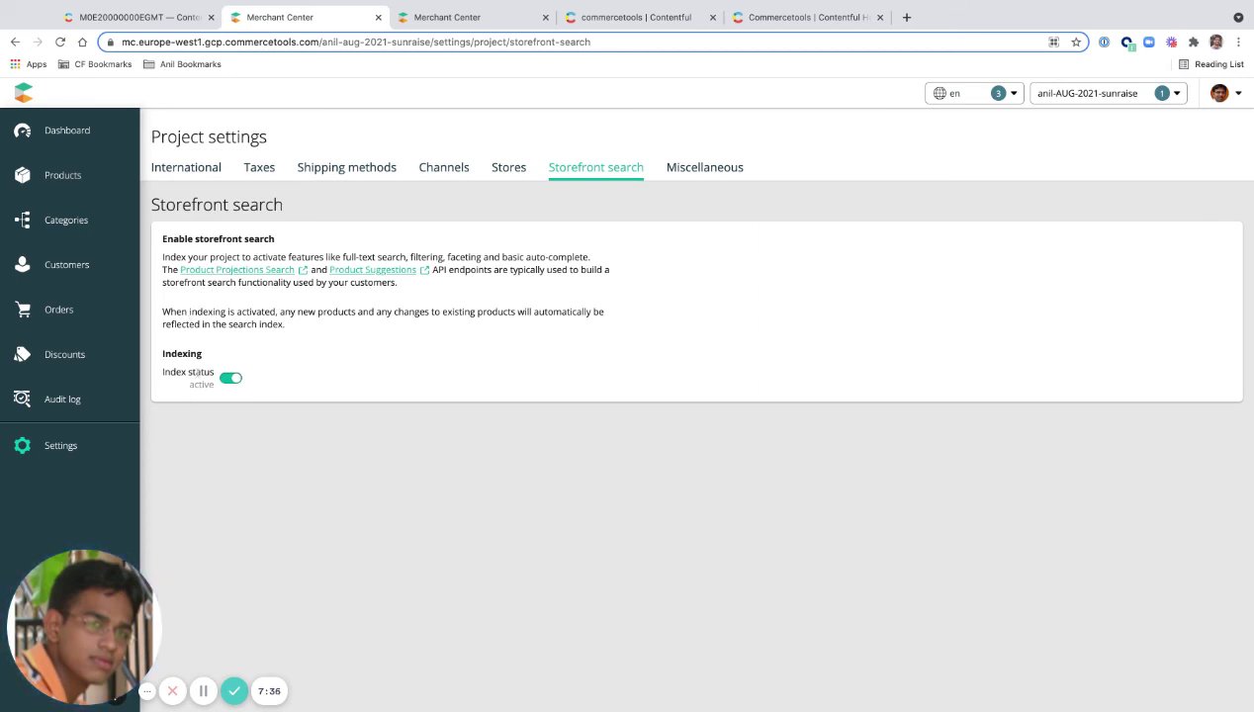
# Step: Return to the Contentful entry and search the product selection dialog for "shoe"
pyautogui.click(187, 20)
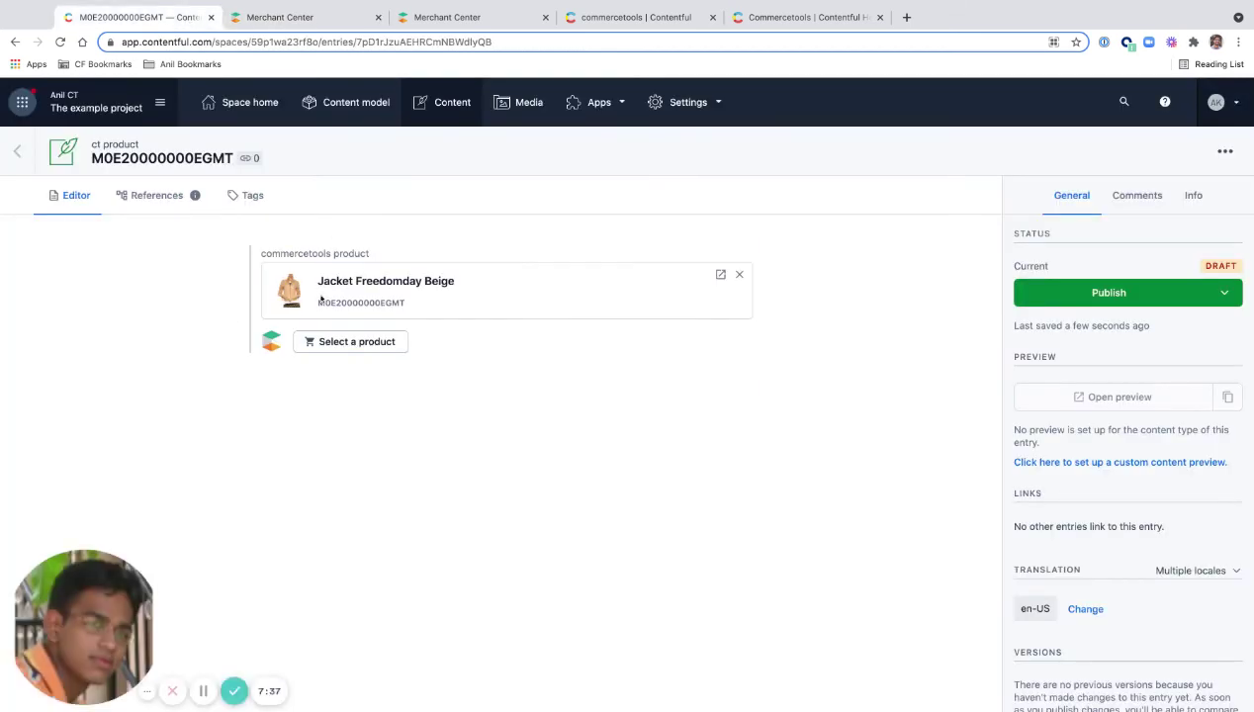
pyautogui.click(357, 341)
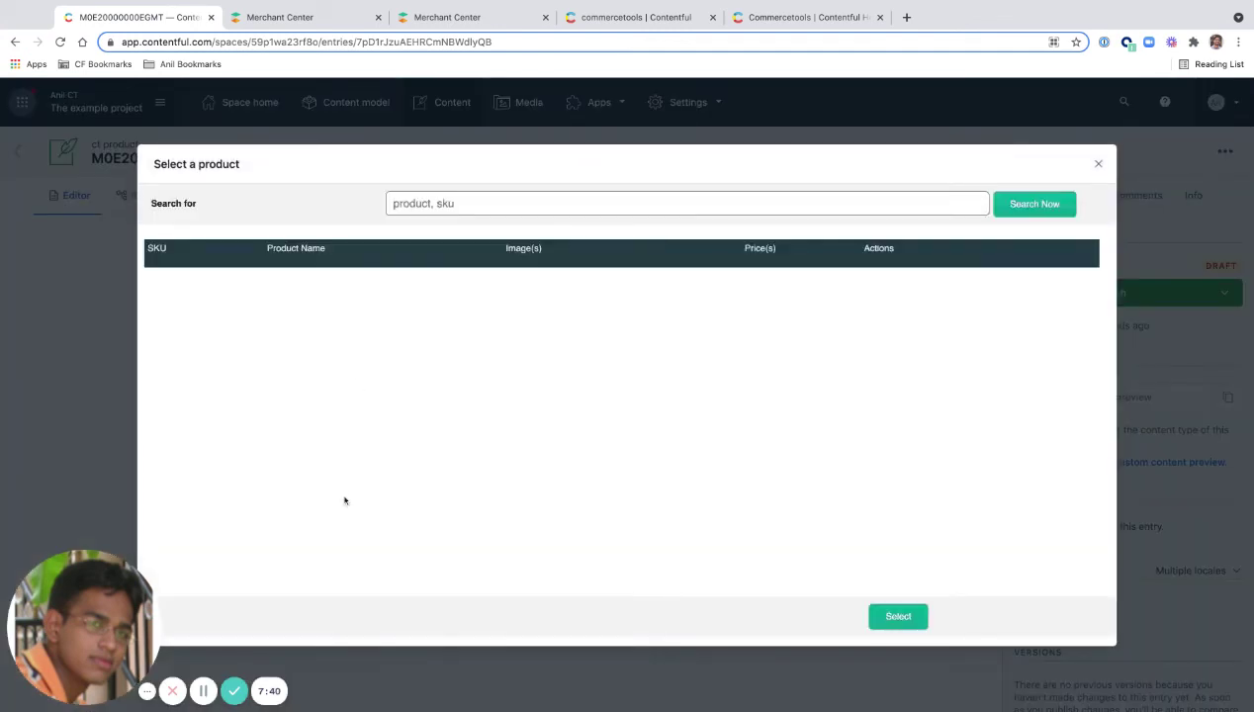
pyautogui.write('s')
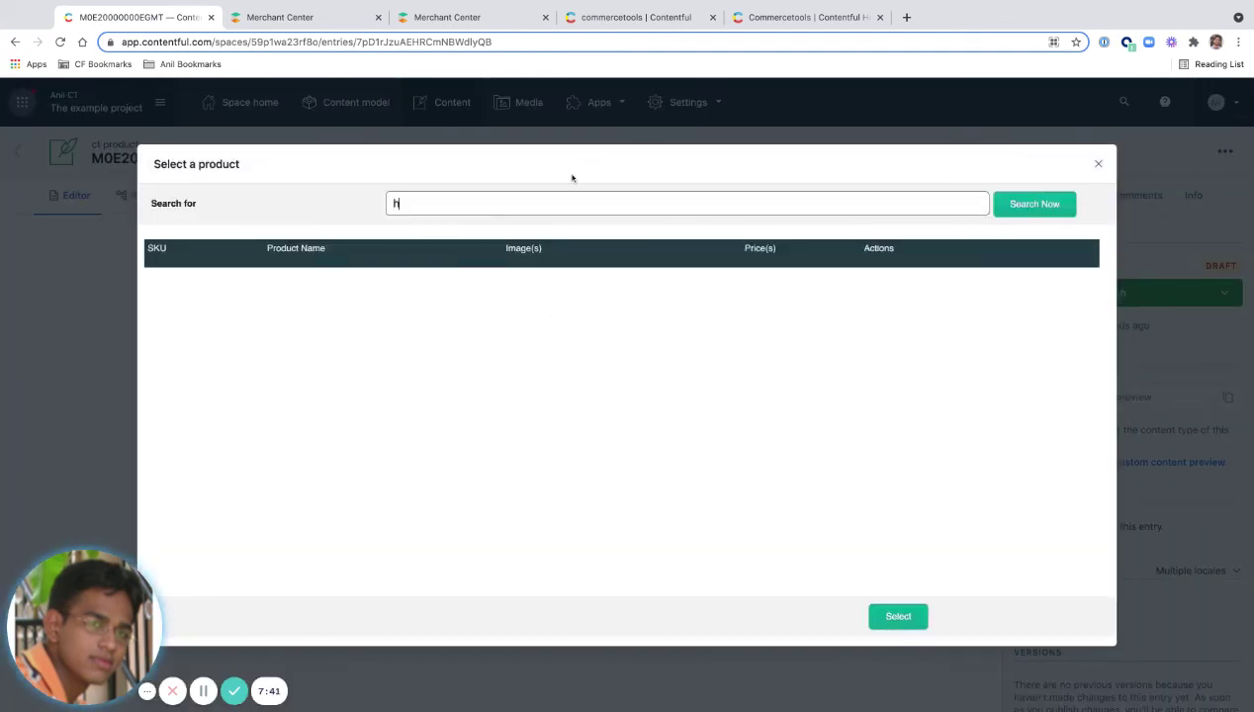
pyautogui.write('hoe')
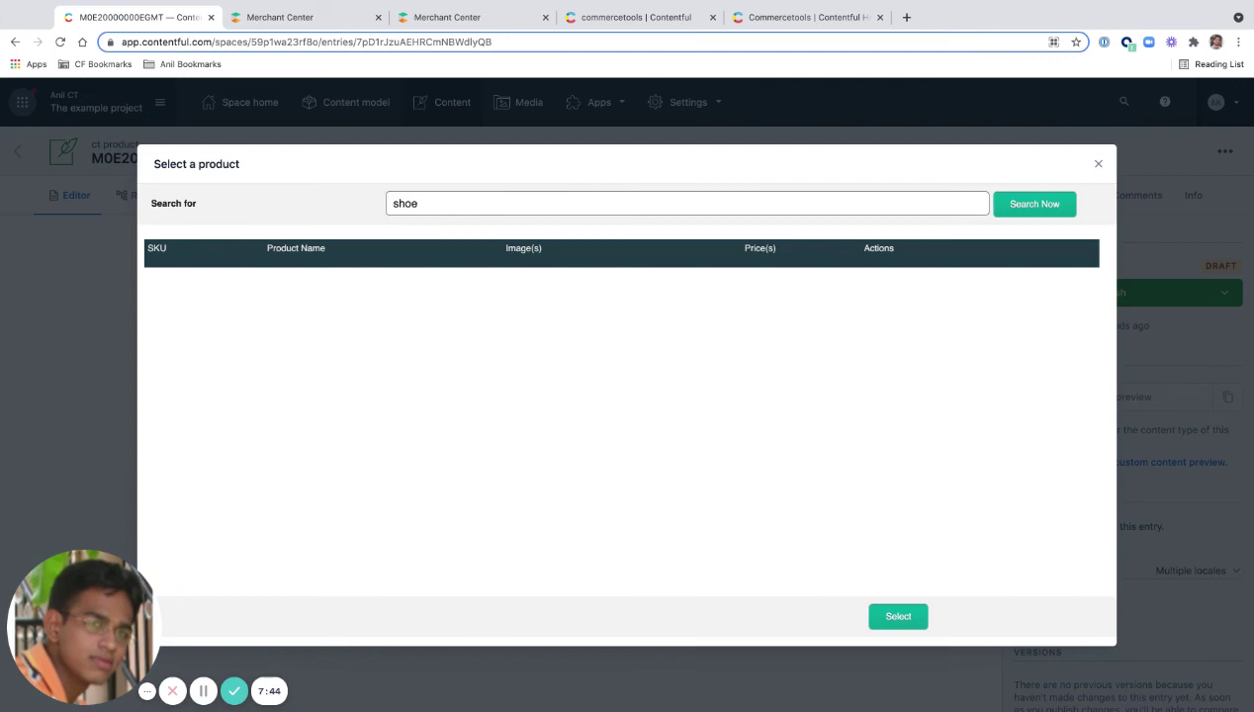
pyautogui.click(1014, 200)
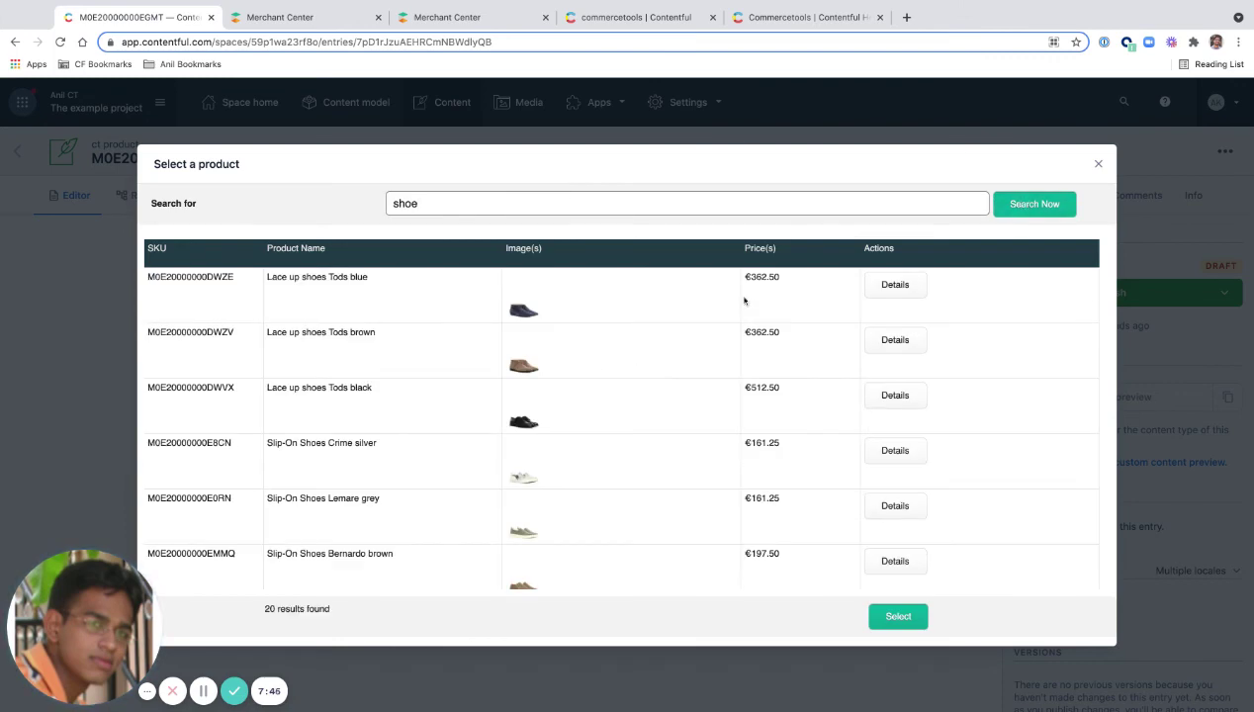
# Step: View the Merchant Center details of Lace up shoes Tods blue, and select that product with SKU M0E20000000DWZE for the Contentful entry
pyautogui.click(907, 293)
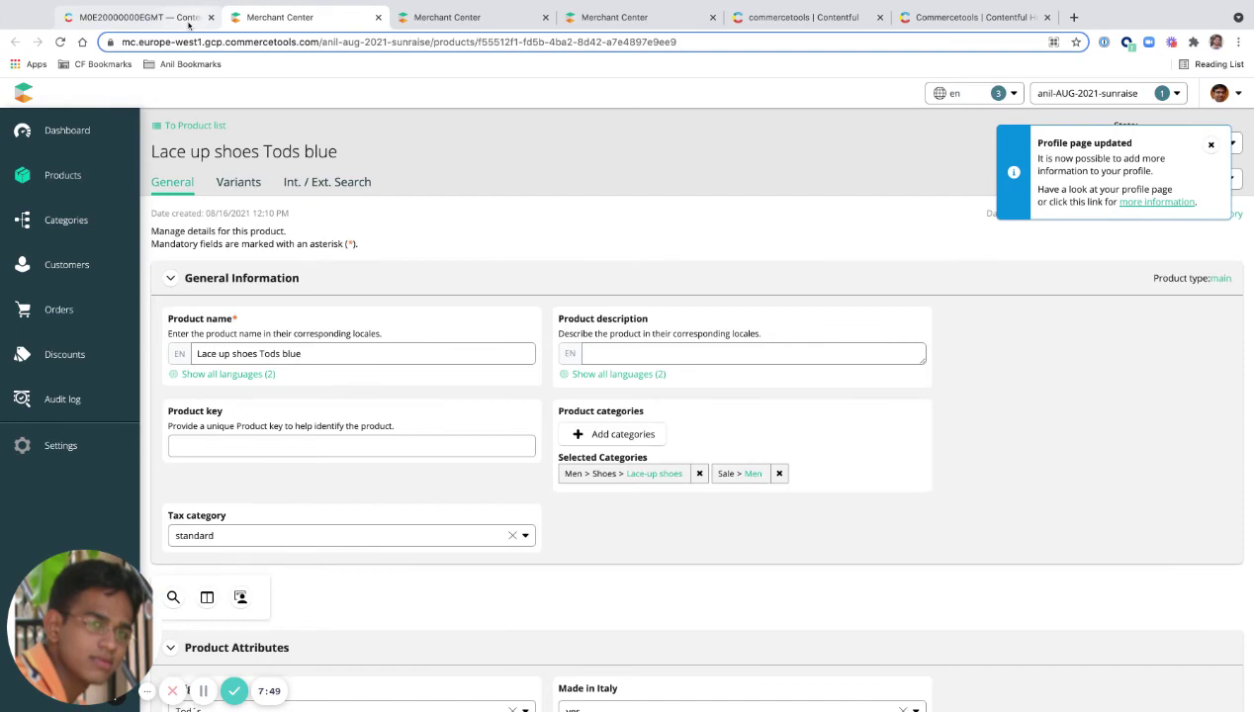
pyautogui.click(202, 22)
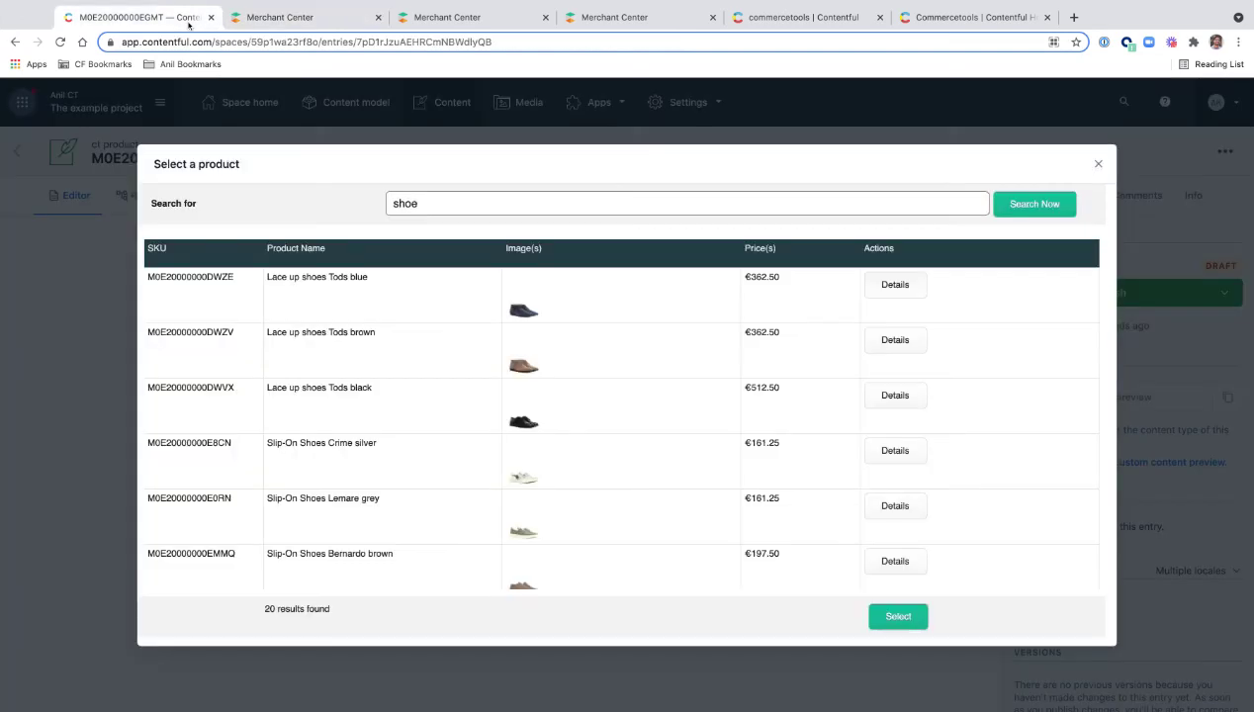
pyautogui.click(691, 309)
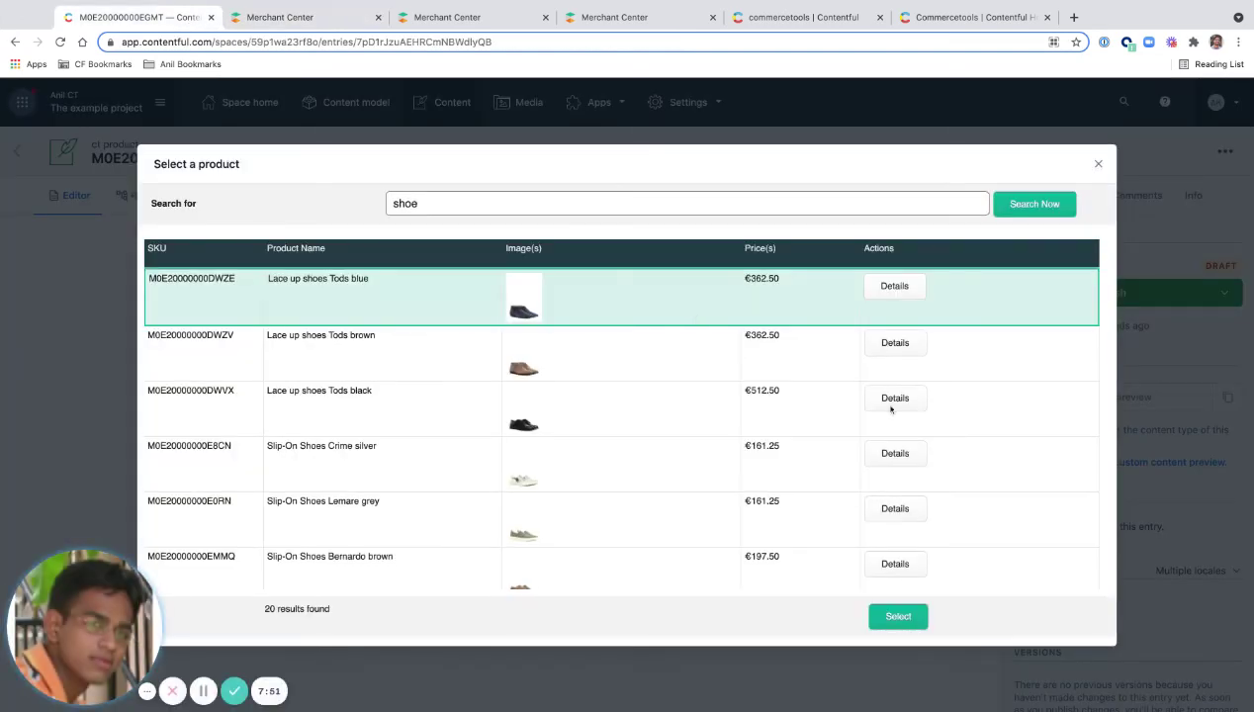
pyautogui.click(898, 617)
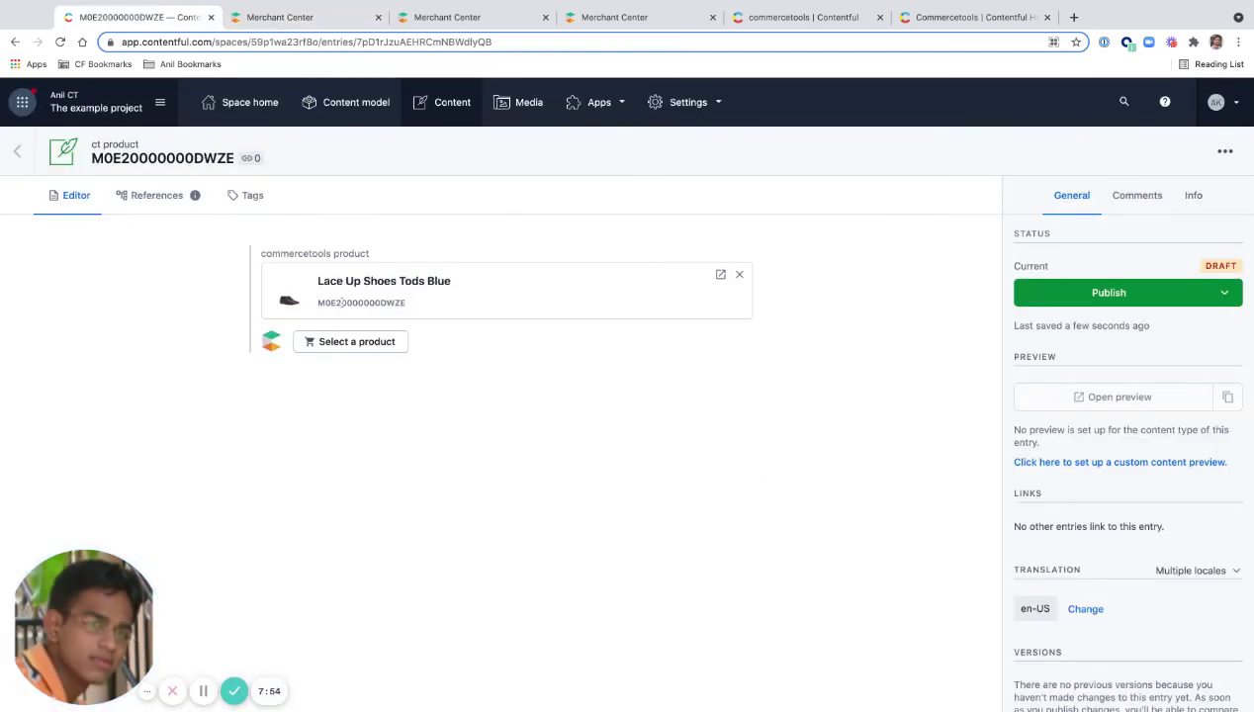
# Step: Publish the ct product entry and reload its page
pyautogui.click(1092, 291)
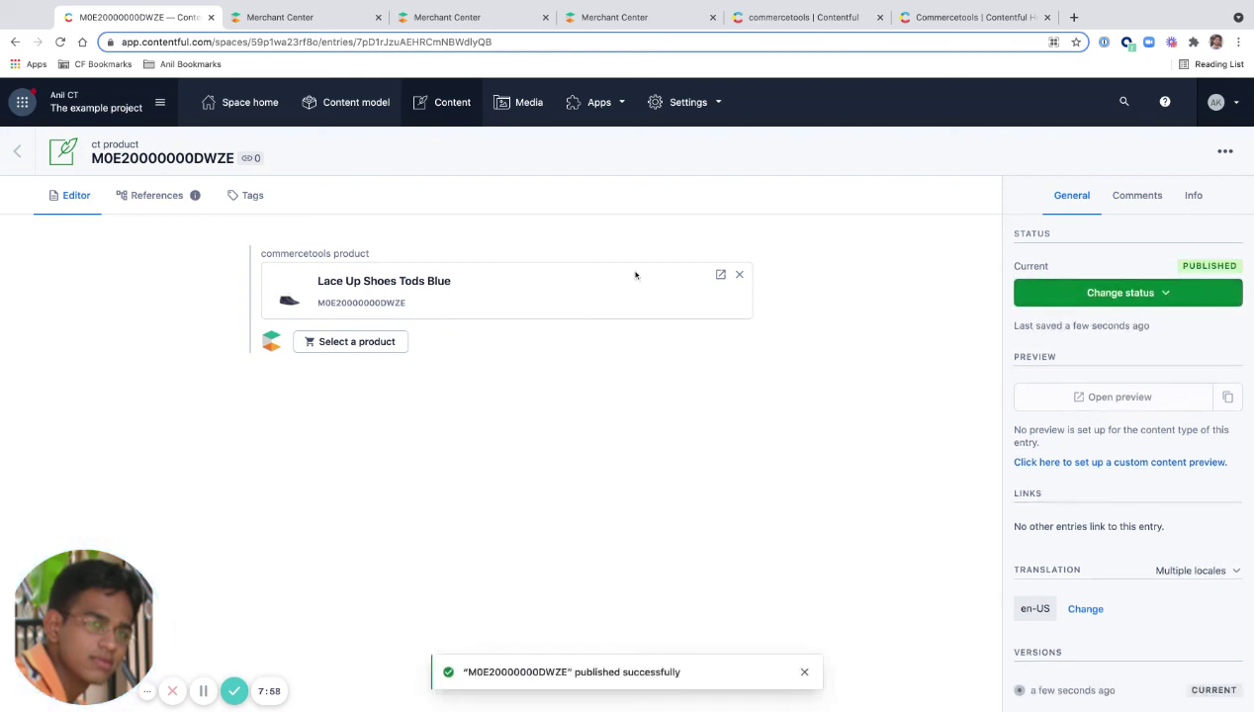
pyautogui.click(59, 41)
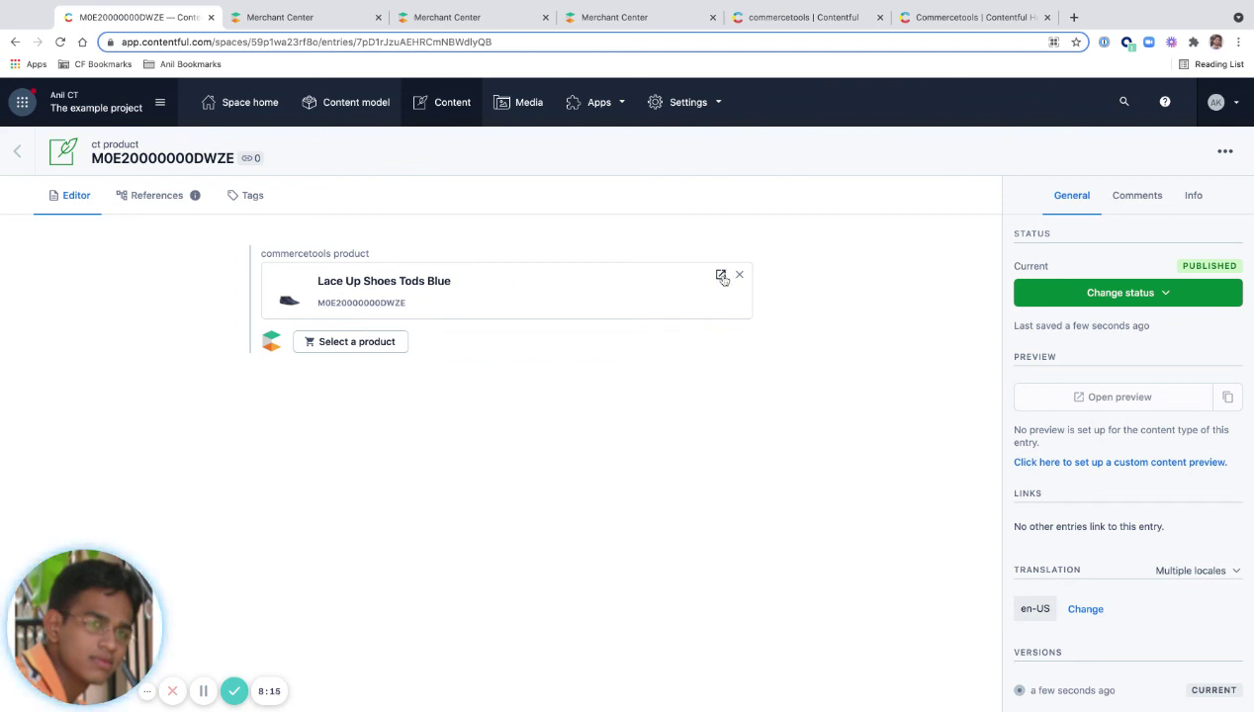
# Step: Open the entry's linked product in Merchant Center and log in with the saved account e-mail and password
pyautogui.click(721, 276)
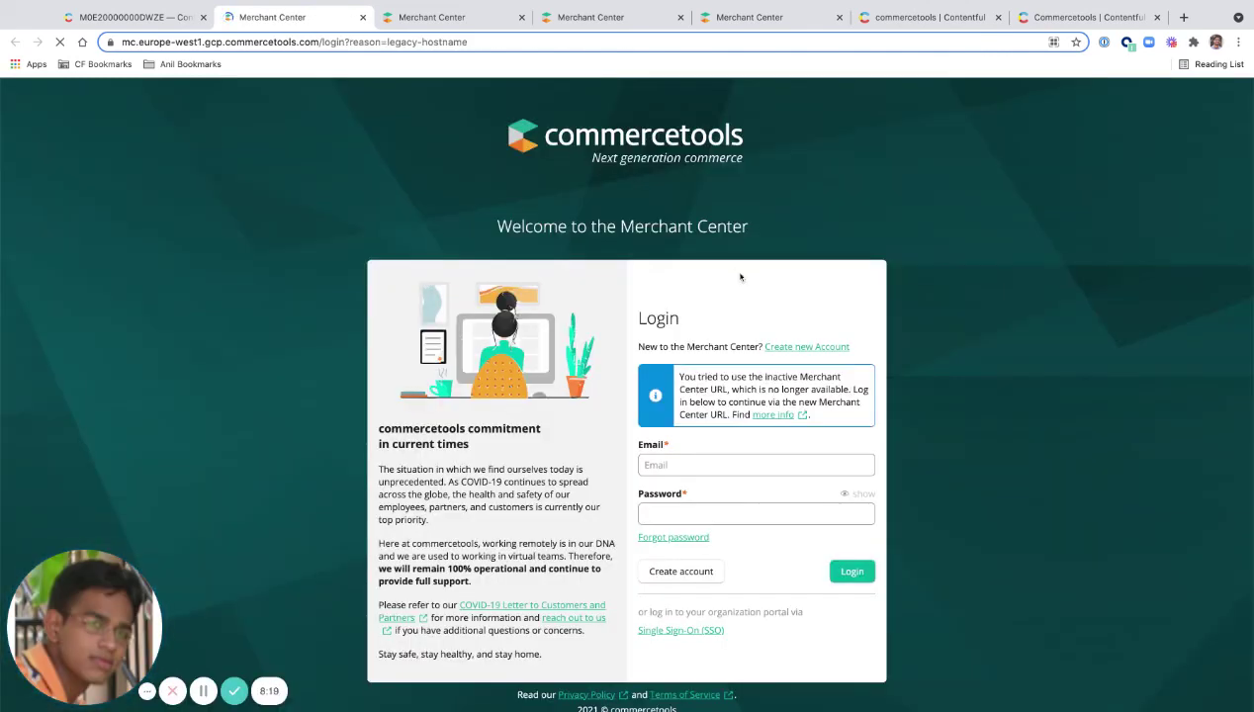
pyautogui.click(739, 462)
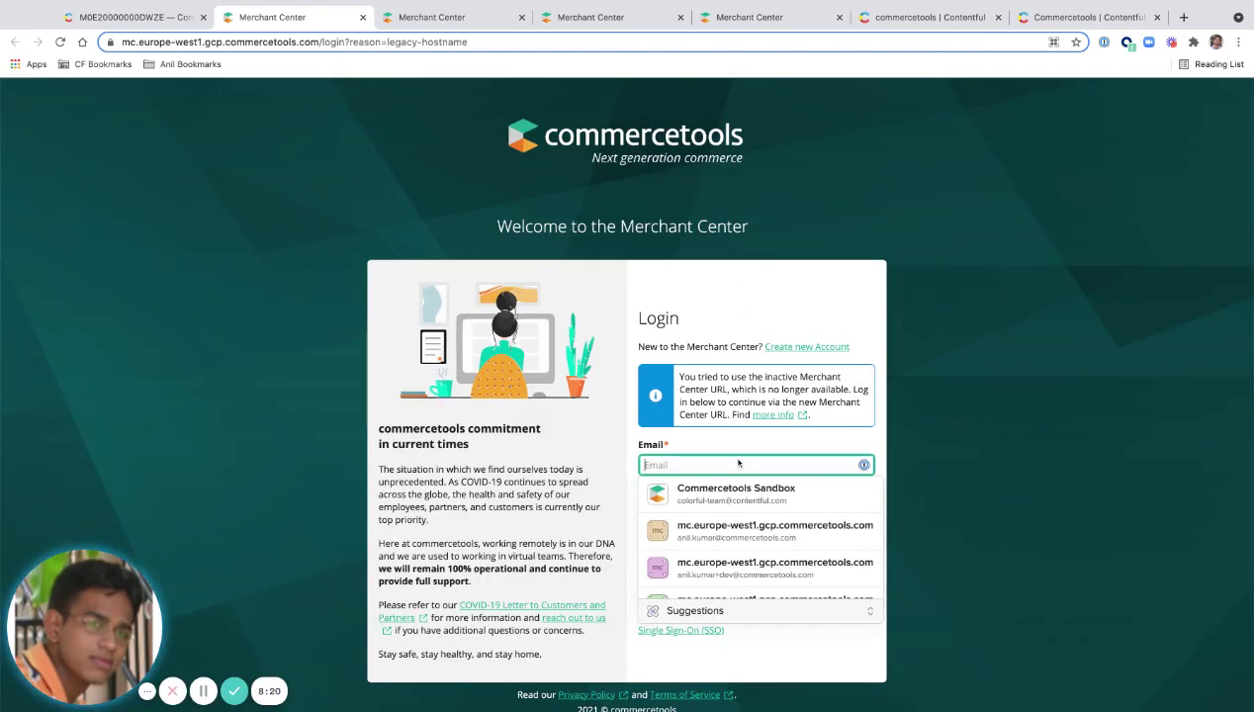
pyautogui.scroll(-5, 749, 542)
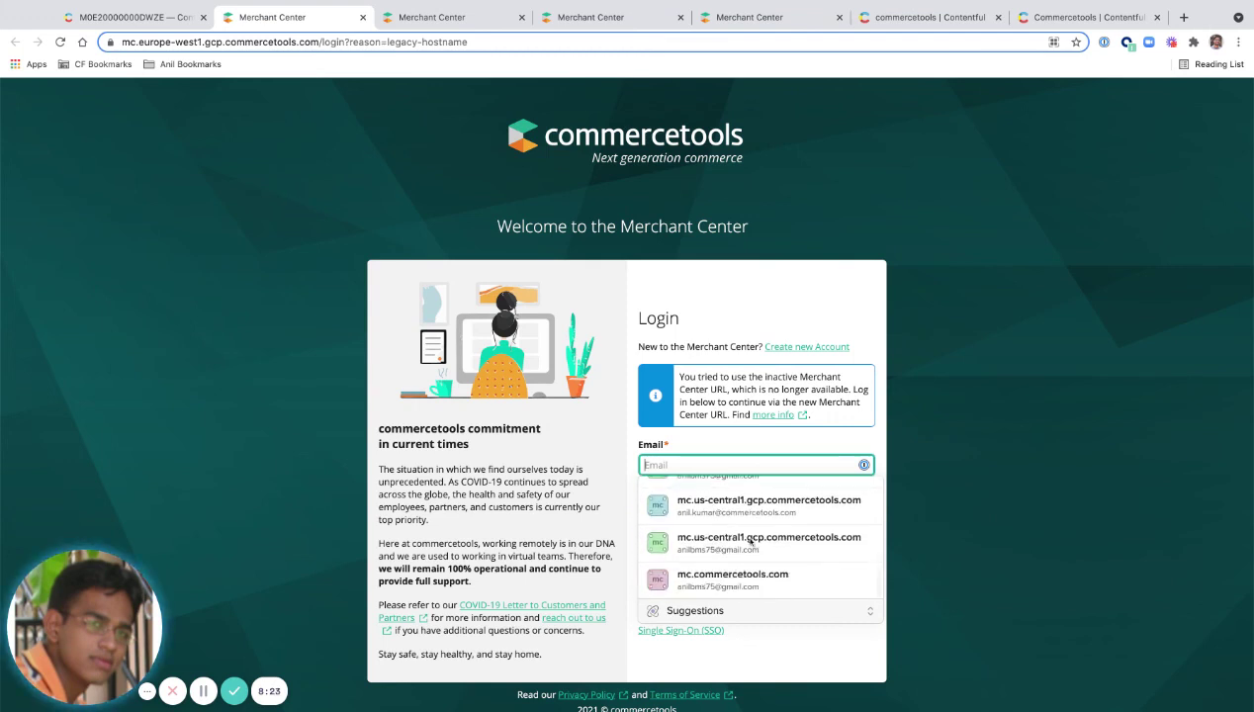
pyautogui.scroll(1, 748, 514)
pyautogui.click(748, 510)
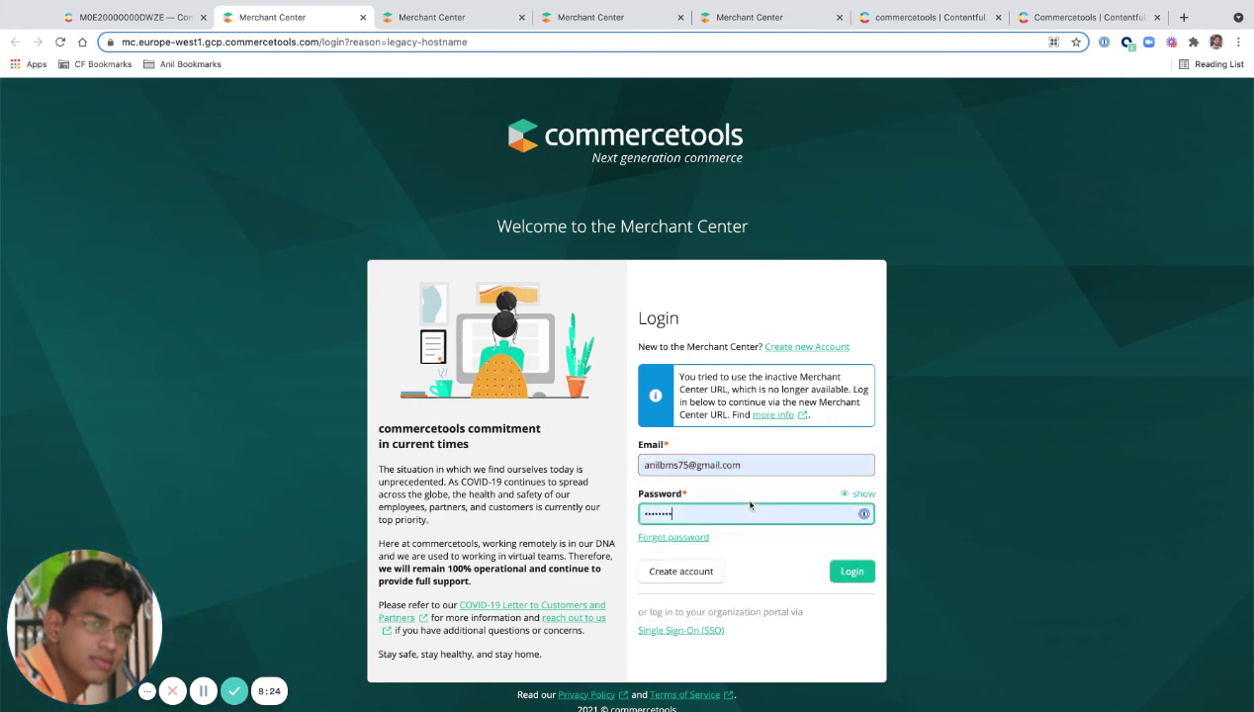
pyautogui.click(830, 572)
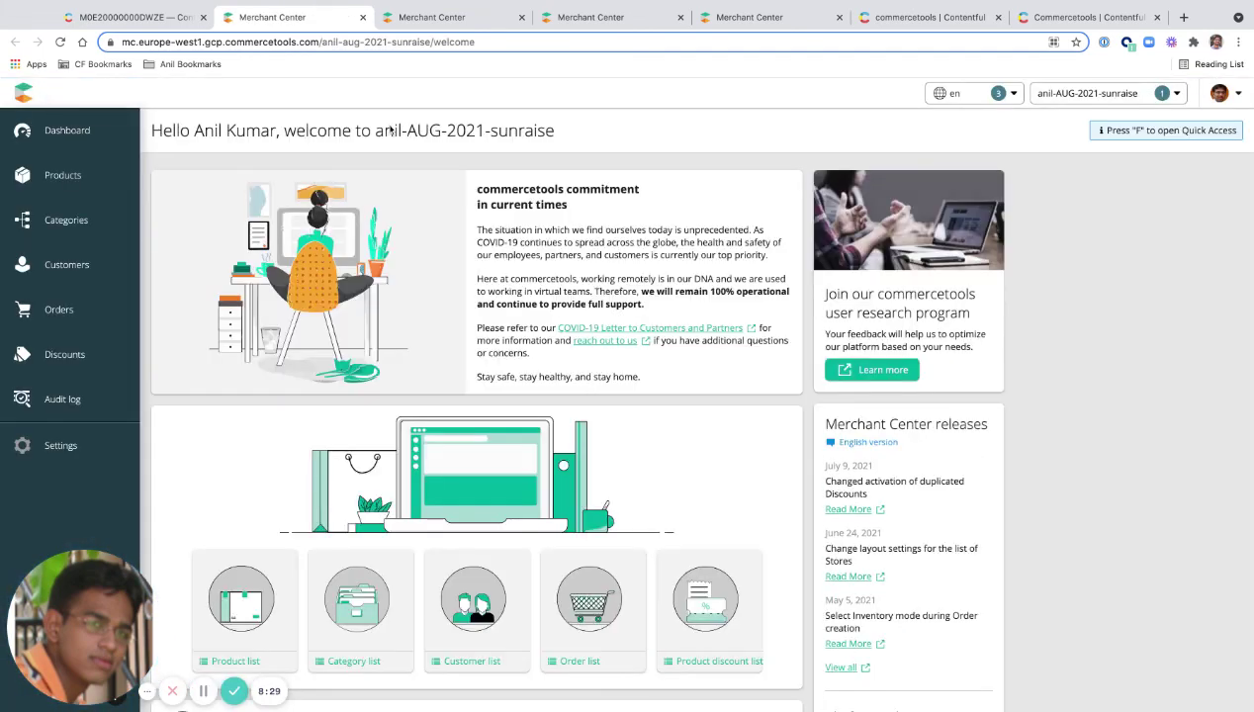
# Step: Review the open Storefront search settings and the Jacket Freedomday beige page in Merchant Center, and return to the Contentful entry
pyautogui.click(134, 17)
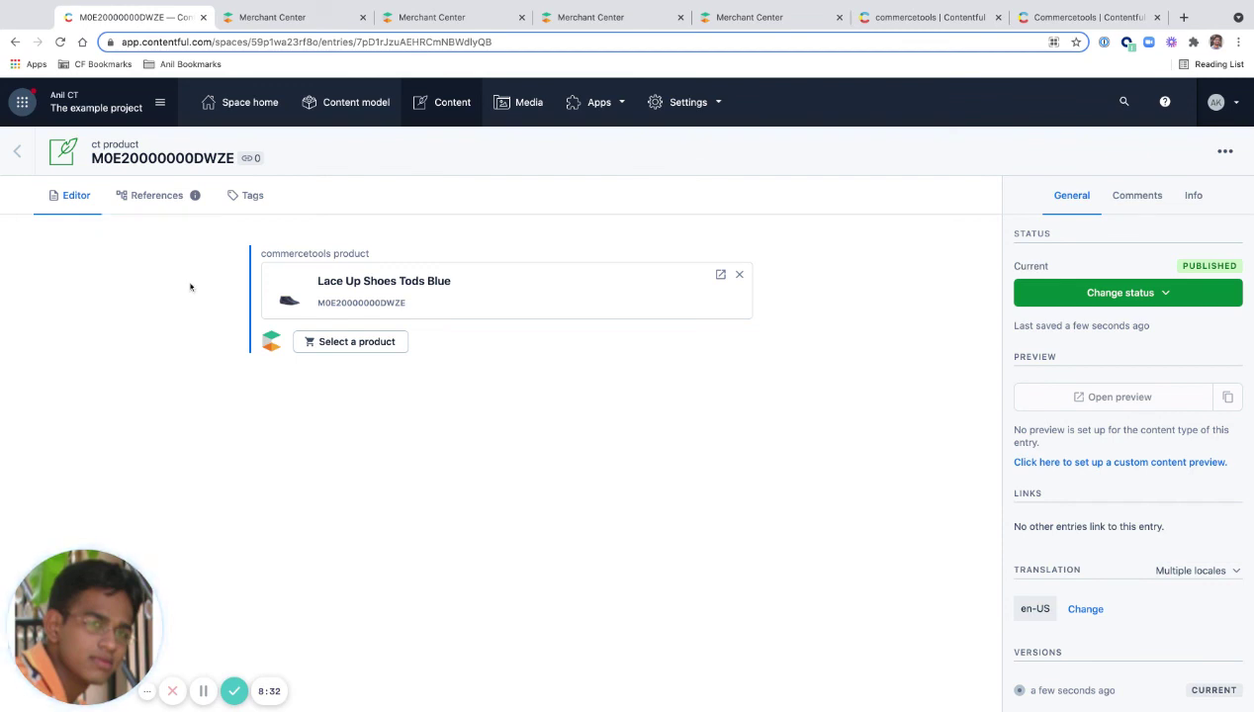
pyautogui.click(577, 18)
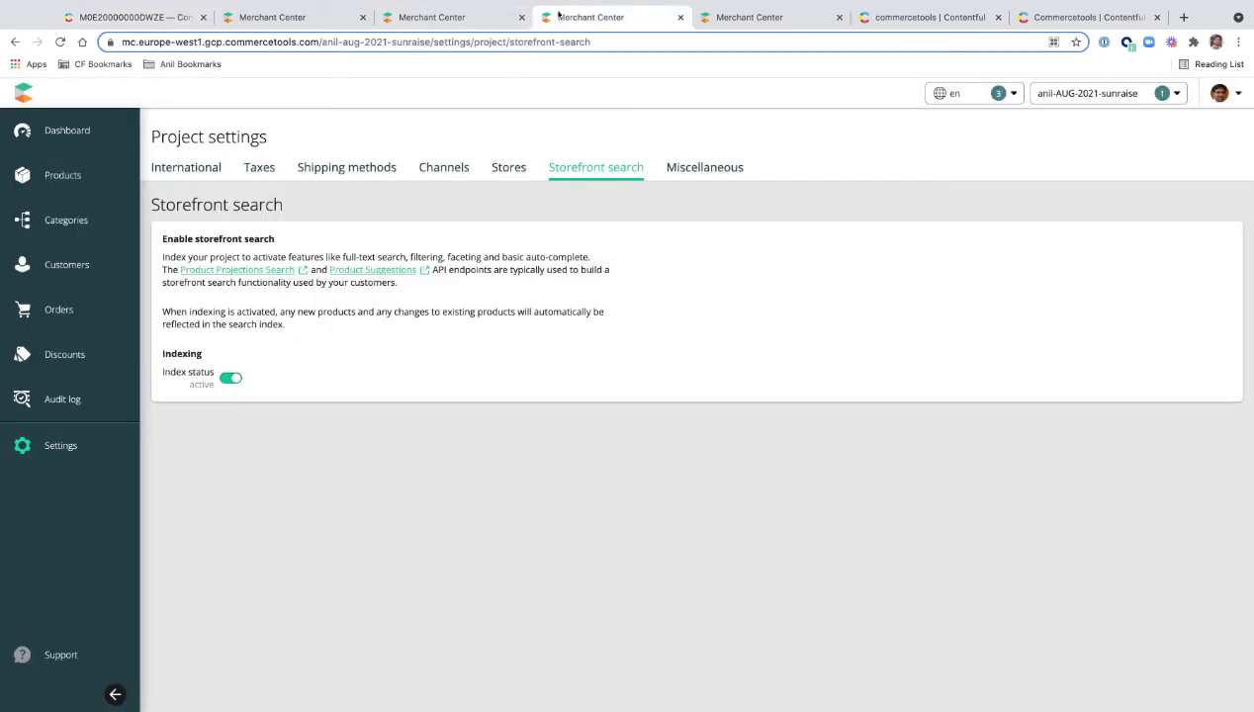
pyautogui.click(743, 17)
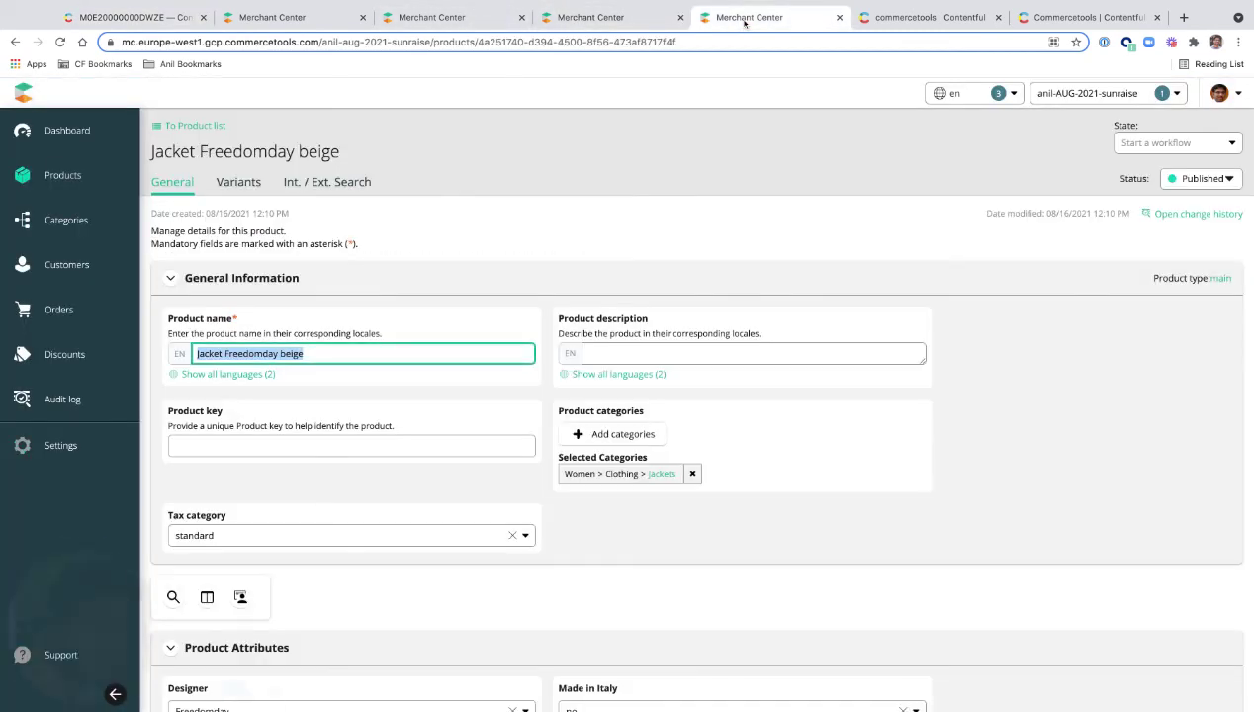
pyautogui.click(137, 19)
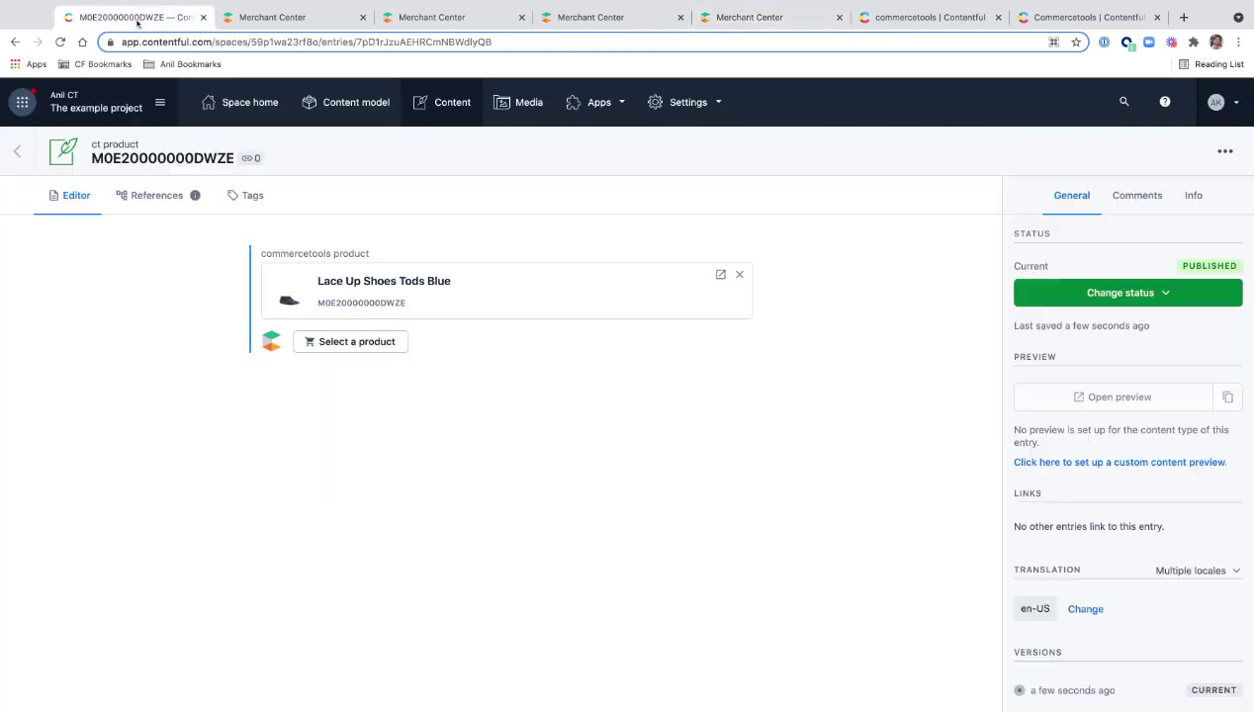